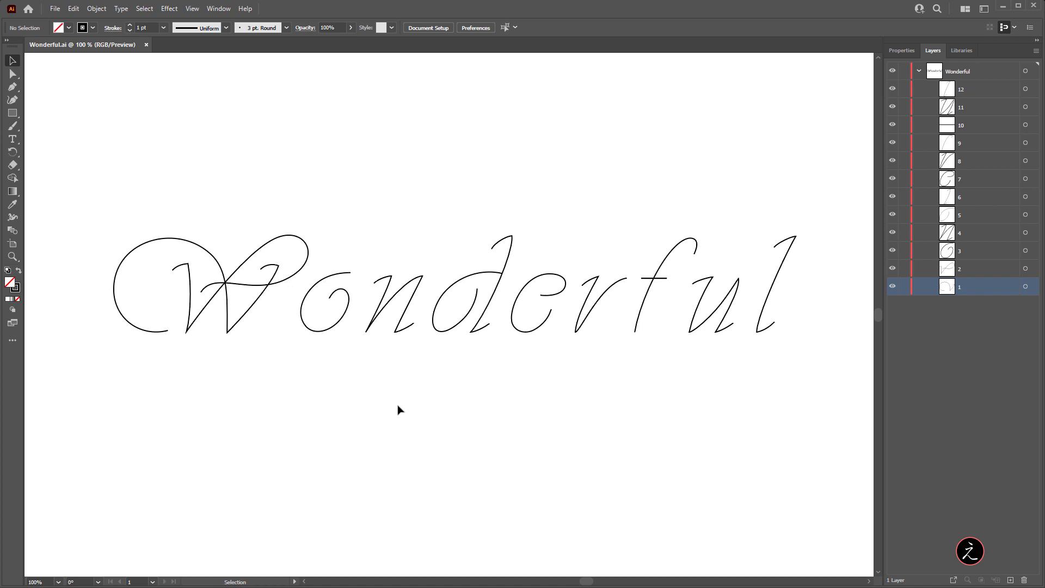
click(325, 330)
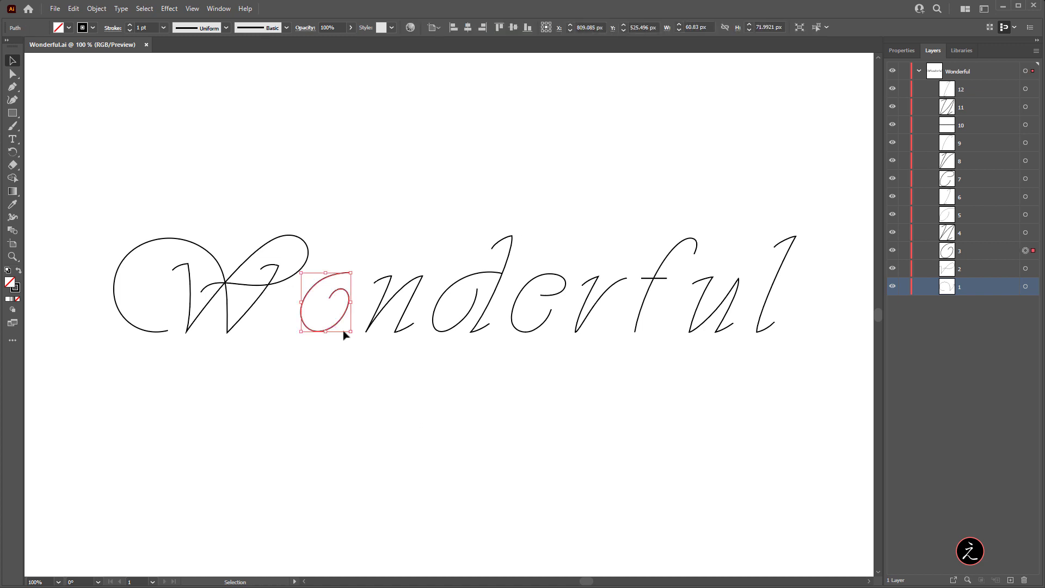
click(364, 389)
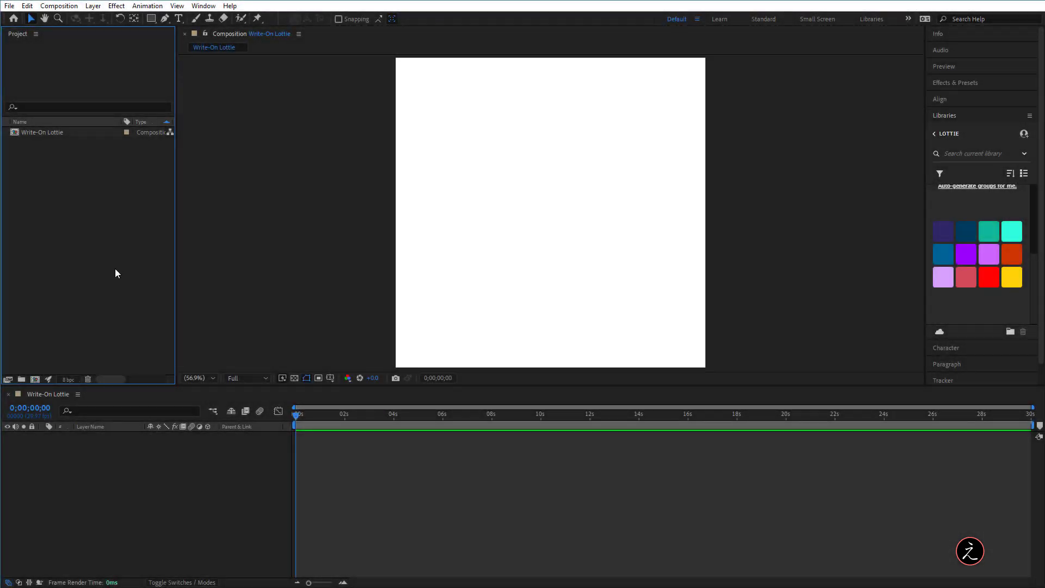
Switch to After Effects and review the composition settings of Write-On Lottie without changing them
click(89, 132)
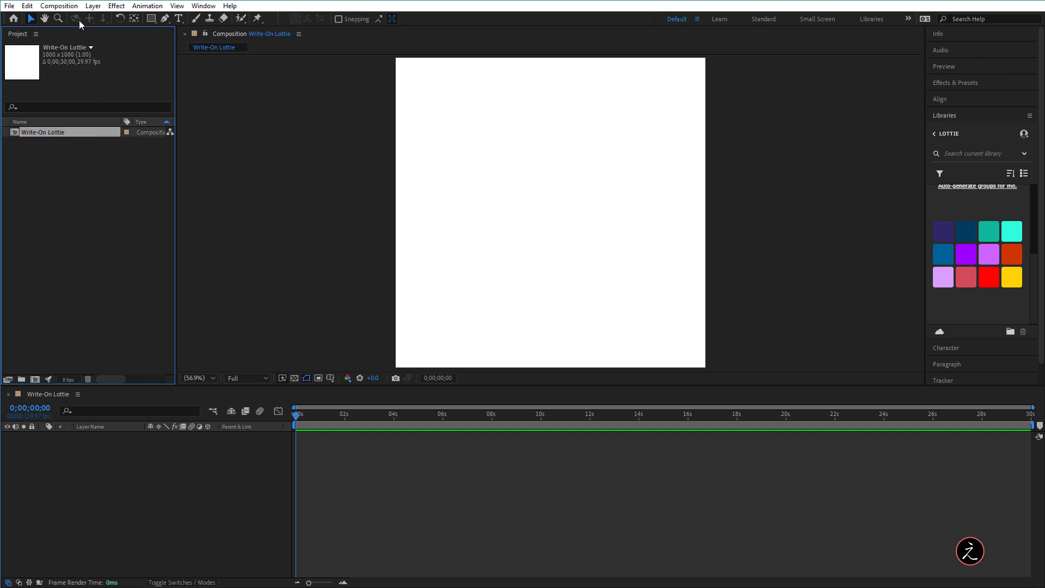
click(59, 5)
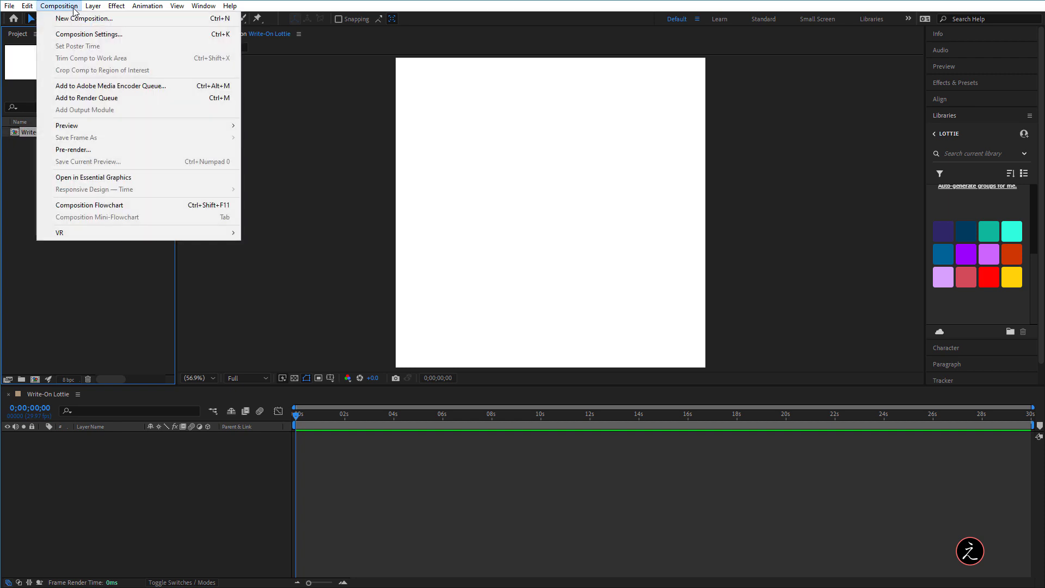
click(138, 36)
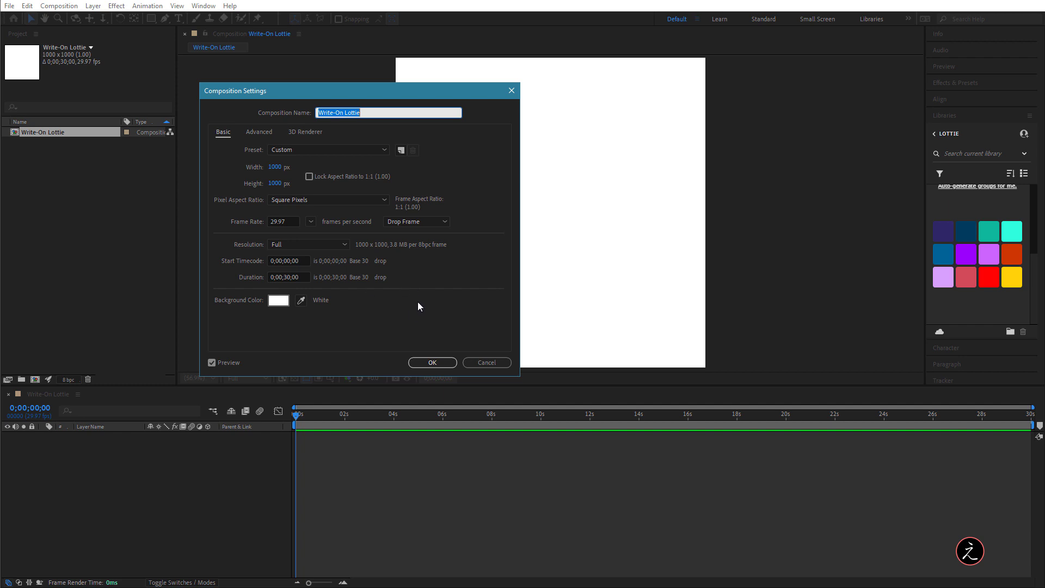
click(497, 365)
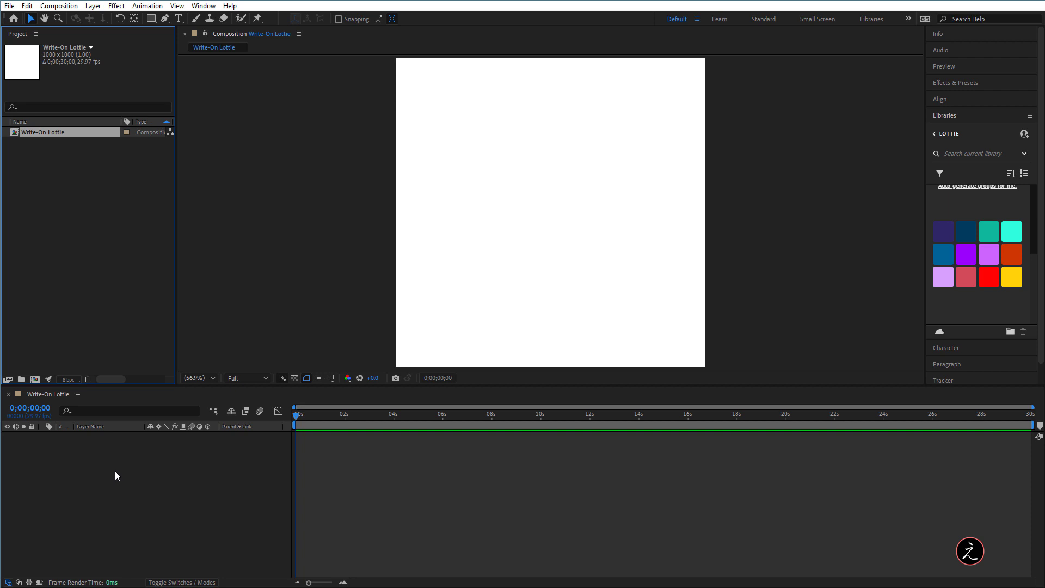
Create an empty shape layer in the Write-On Lottie composition and name it Wonderful
right_click(29, 440)
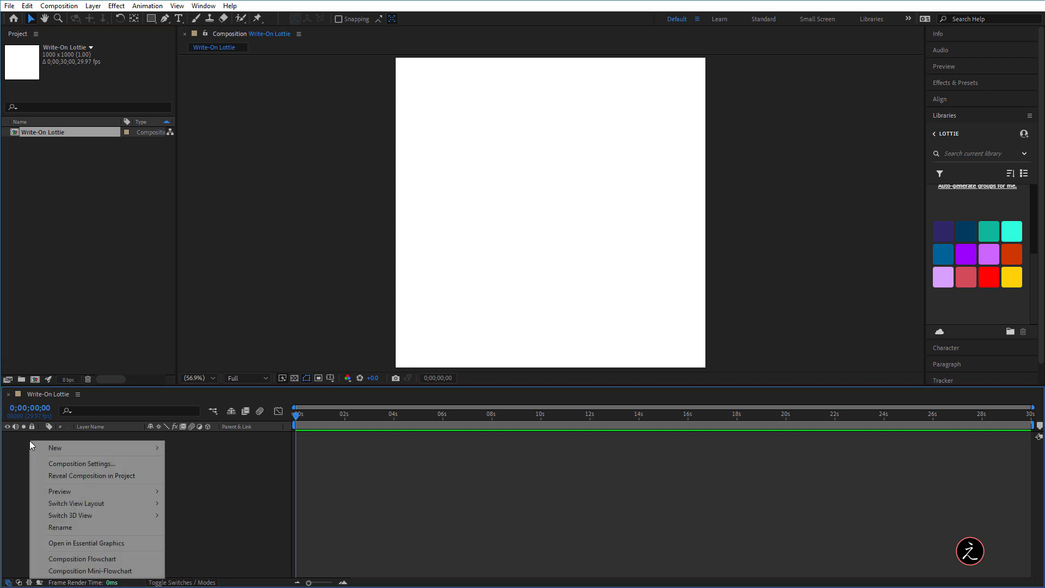
mouse_move(54, 447)
click(217, 524)
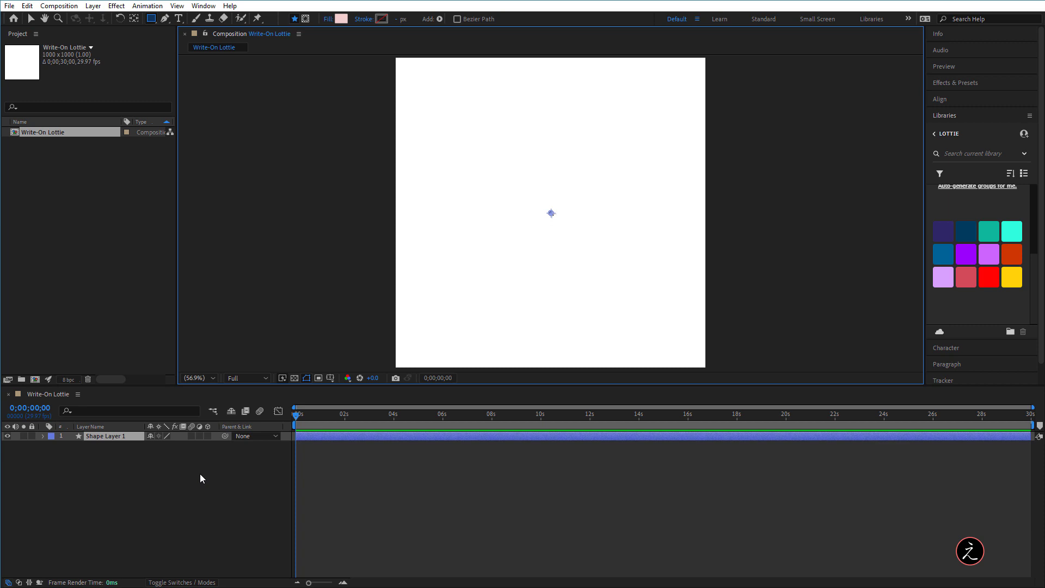
click(113, 436)
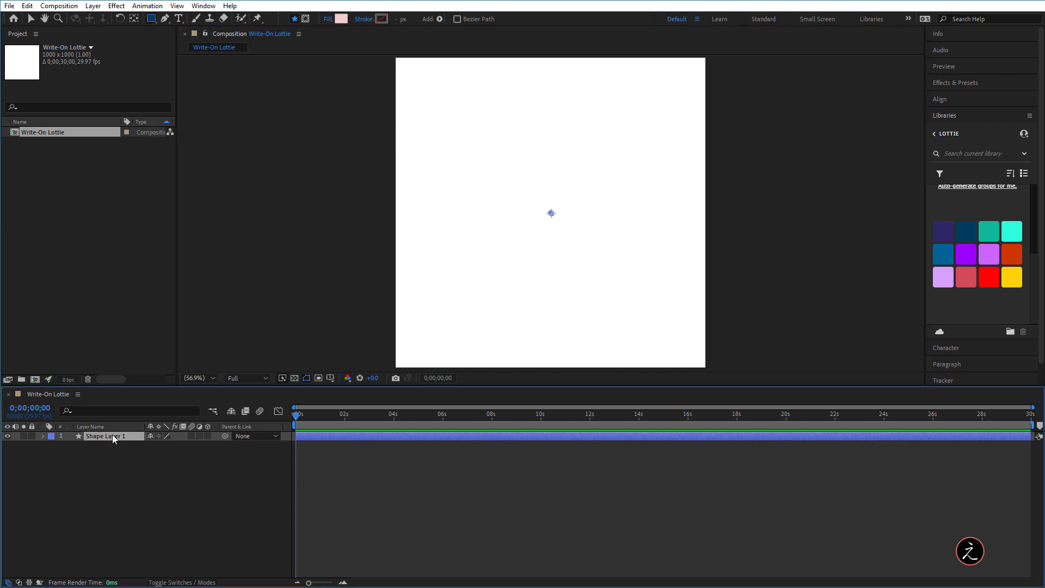
text(Wonderful)
Expand the Wonderful layer and add an empty path to its contents
click(9, 582)
click(8, 582)
click(42, 436)
click(213, 445)
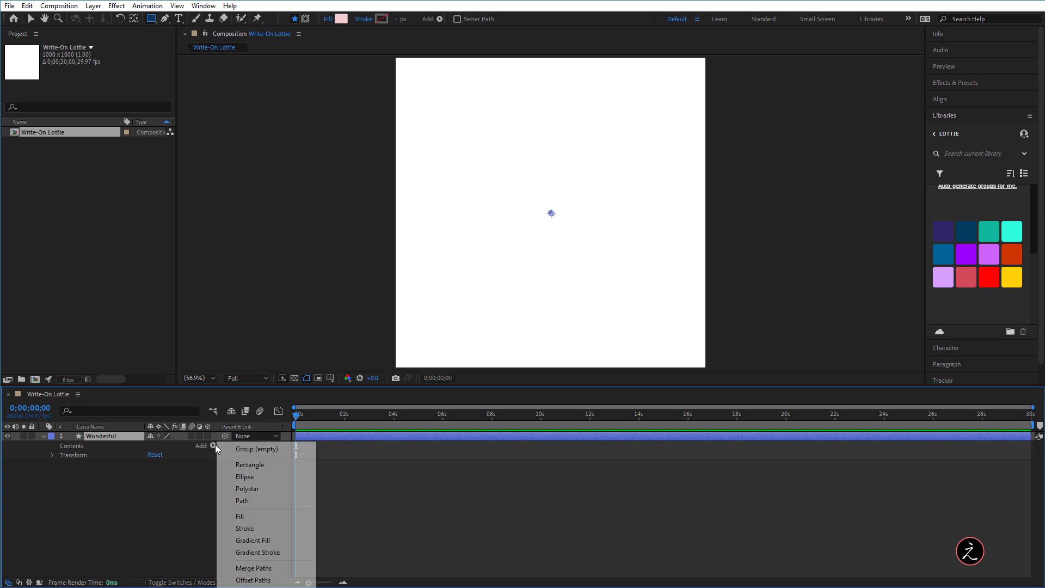
click(289, 500)
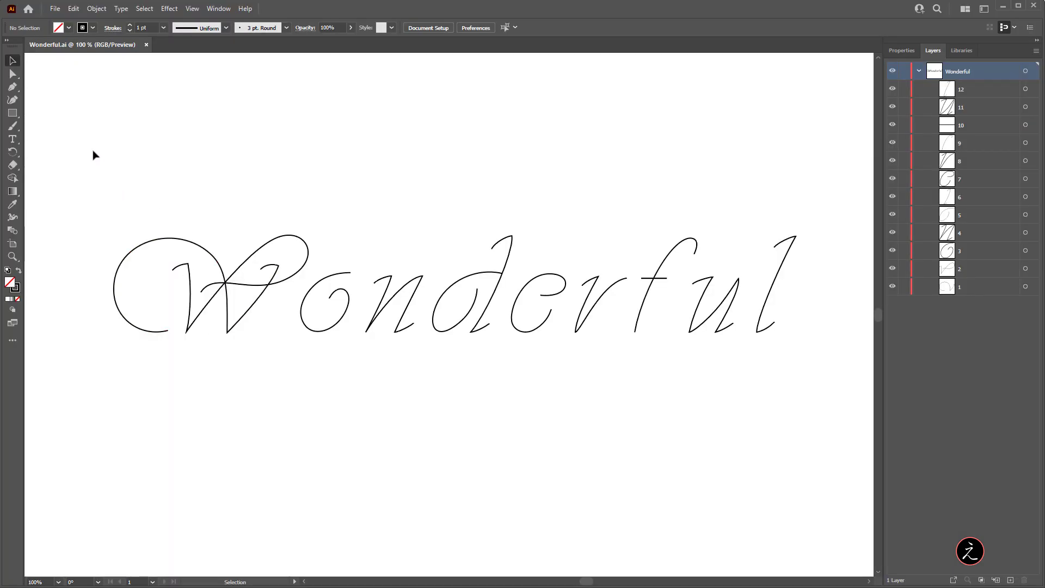
Switch to Illustrator and copy all the paths of the Wonderful lettering
drag(93, 145, 816, 374)
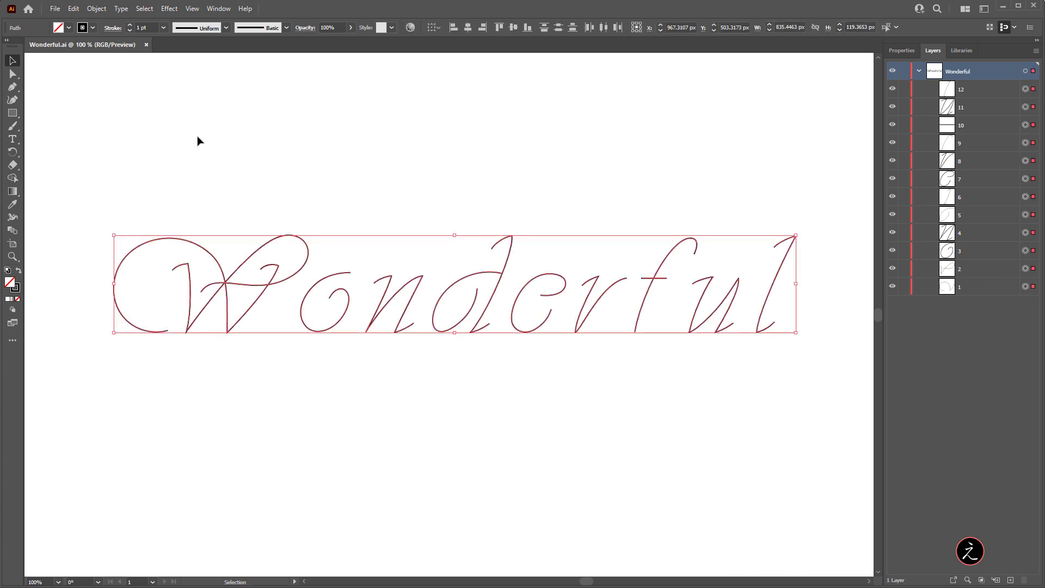
click(78, 10)
click(114, 61)
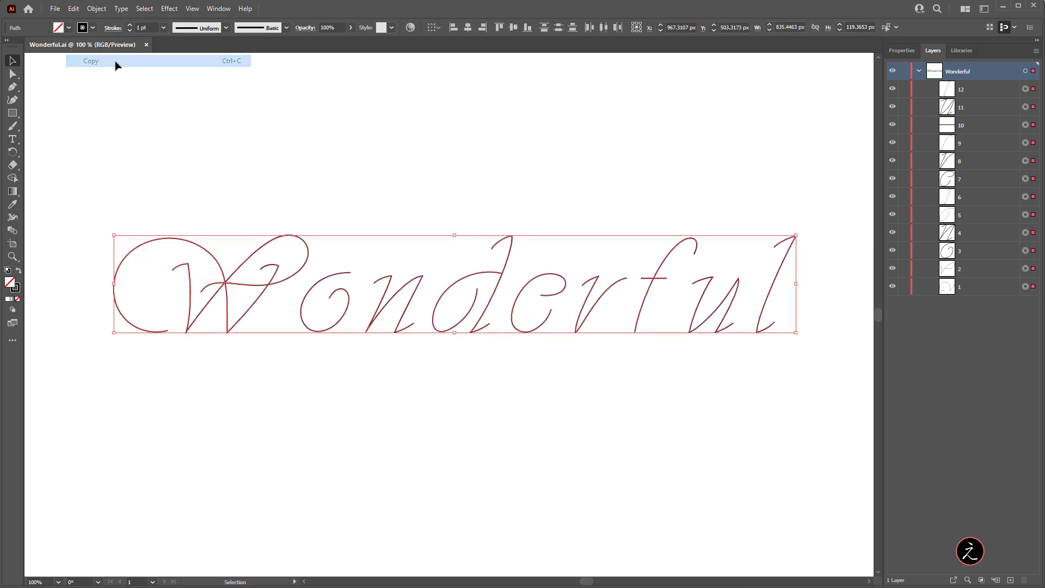
click(128, 128)
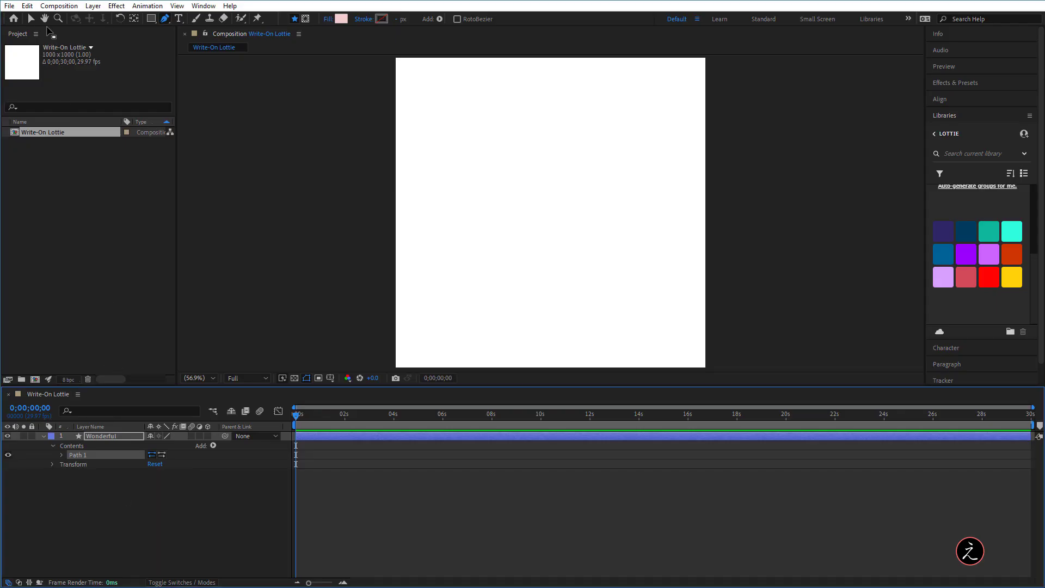
click(28, 6)
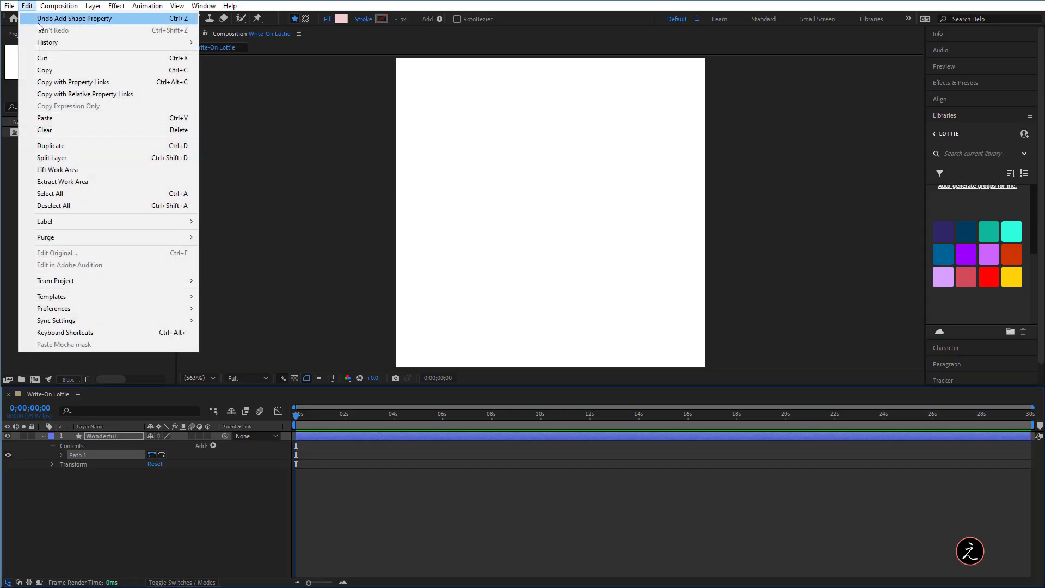
click(90, 117)
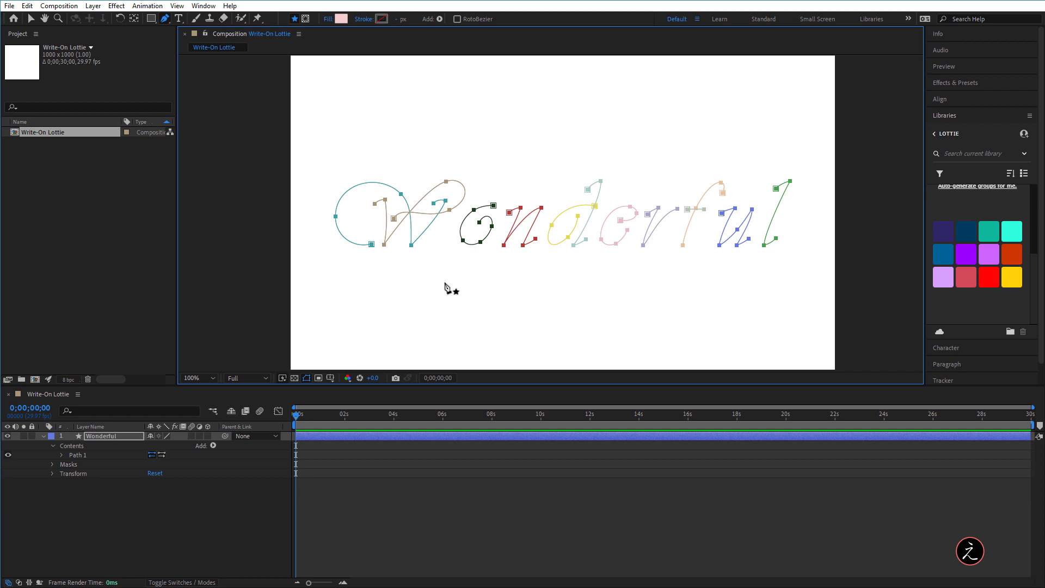
click(74, 467)
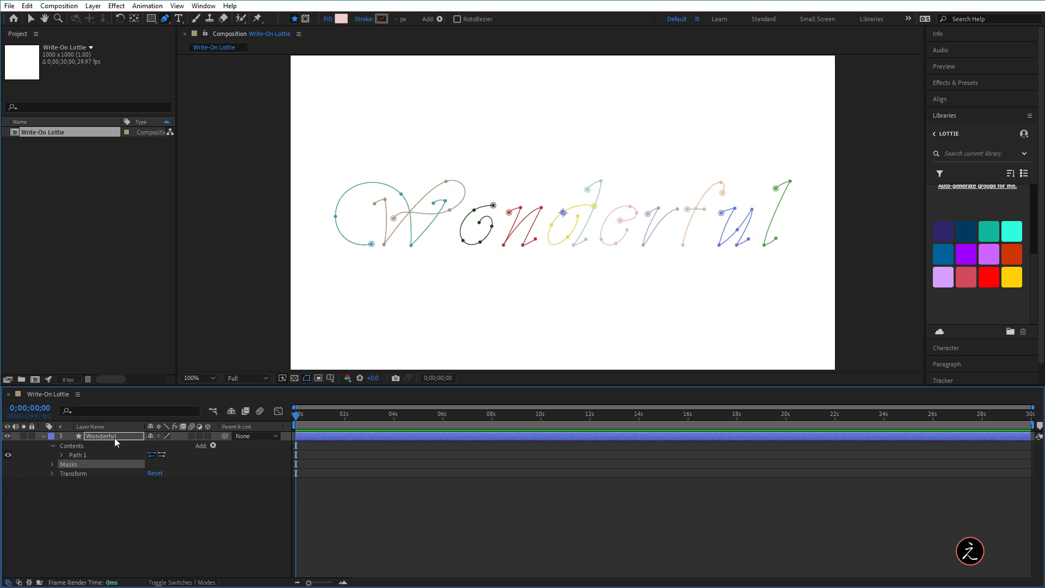
click(53, 465)
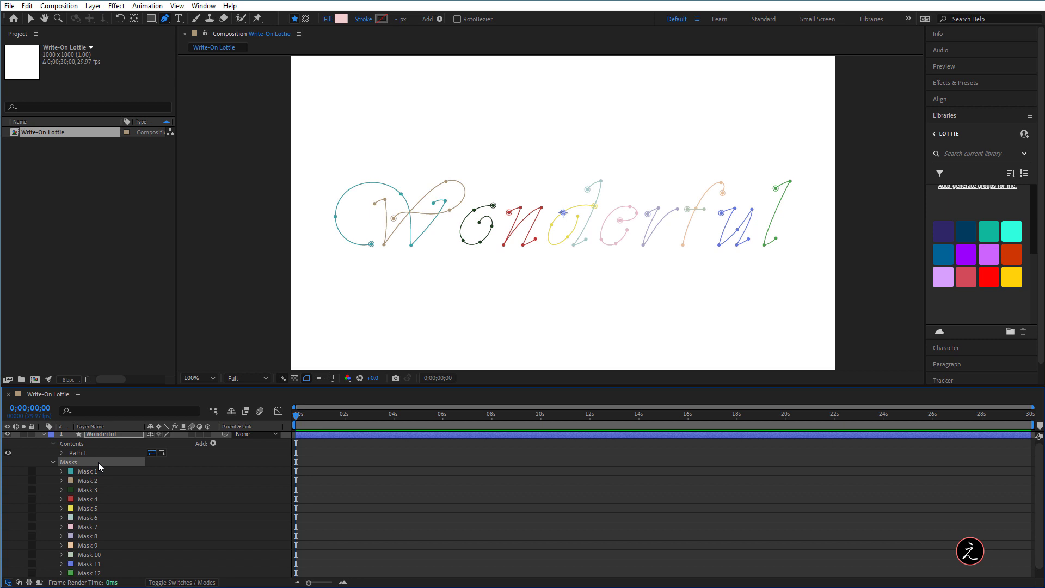
key(Delete)
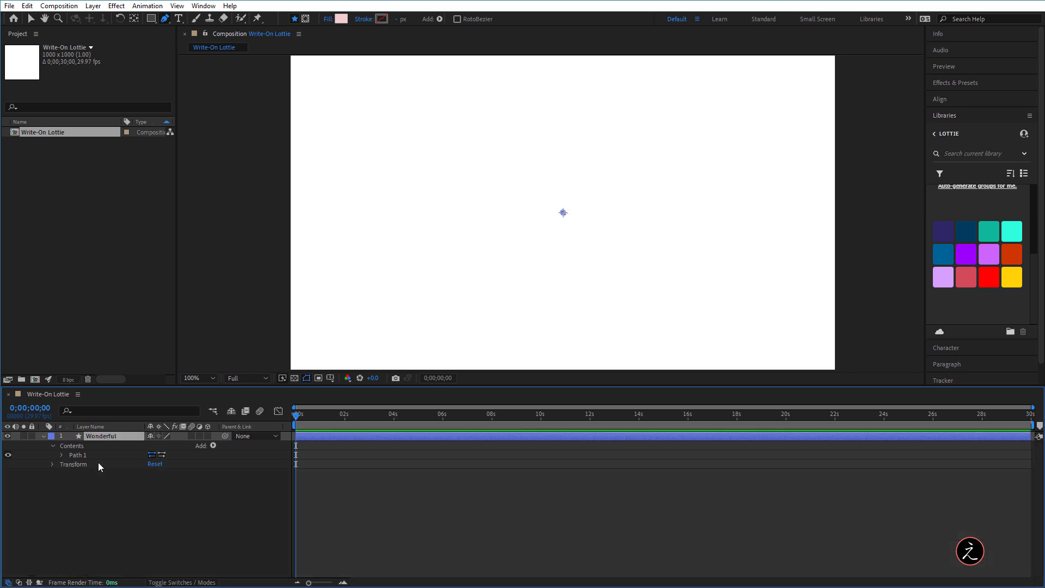
Duplicate Path 1 in the Wonderful layer until there are 12 paths, one for each lettering stroke
click(85, 455)
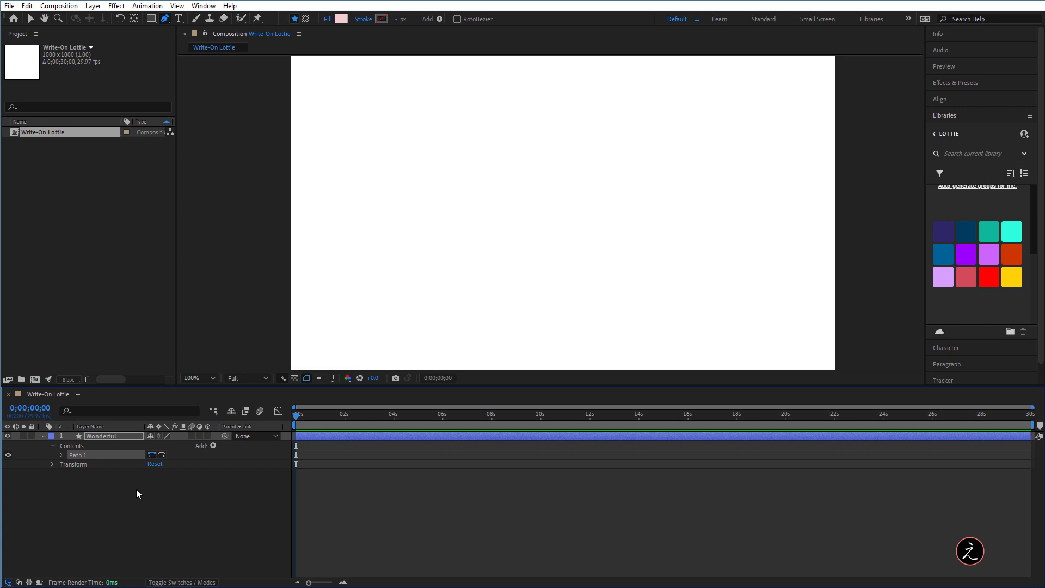
key(ctrl+d)
key(ctrl+d)
key(ctrl+d)
key(ctrl+d)
key(ctrl+d)
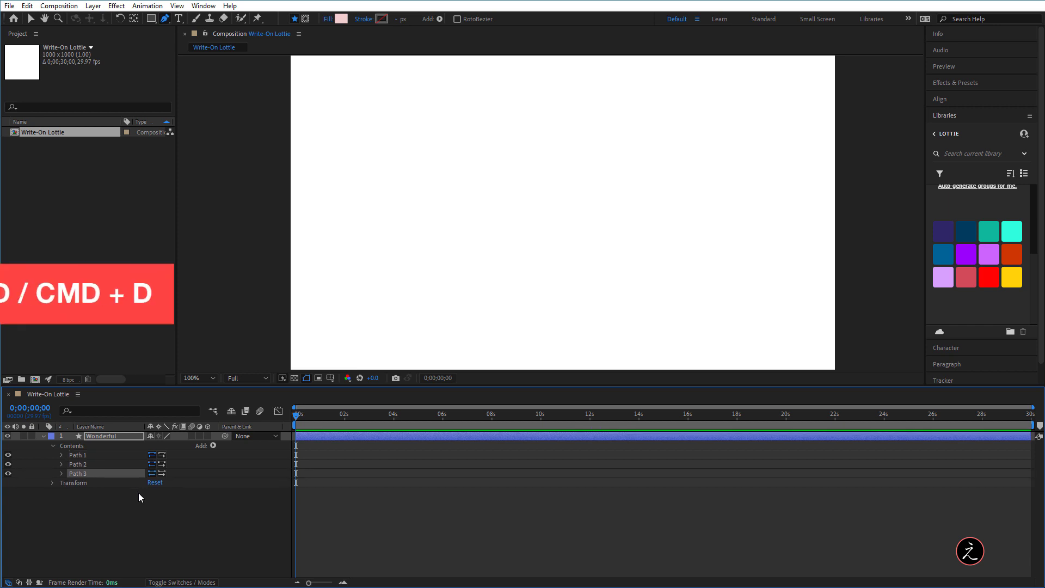
key(ctrl+d)
key(ctrl+d)
key(ctrl+d)
key(ctrl+d)
key(ctrl+d)
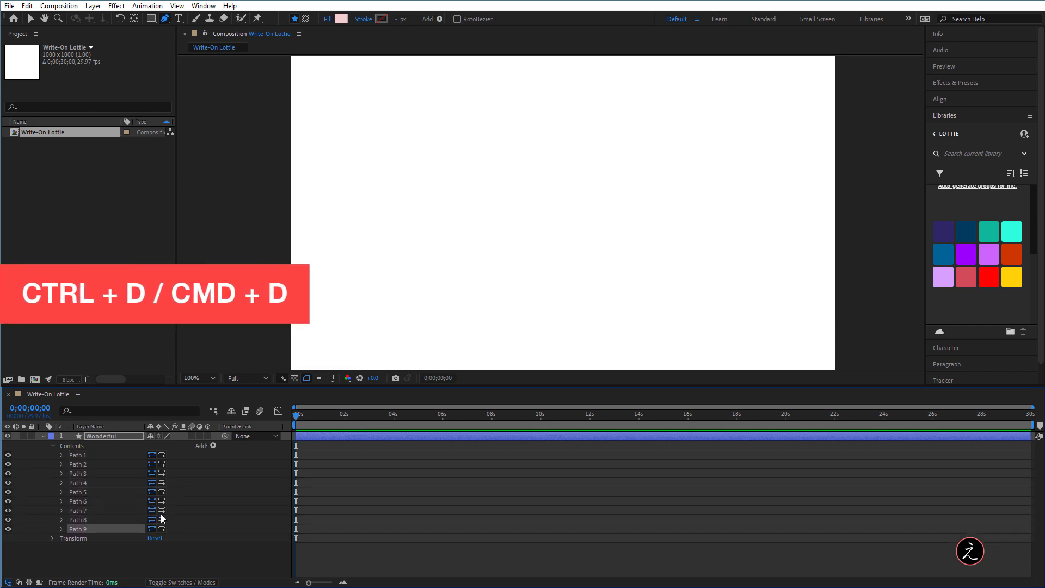
key(ctrl+d)
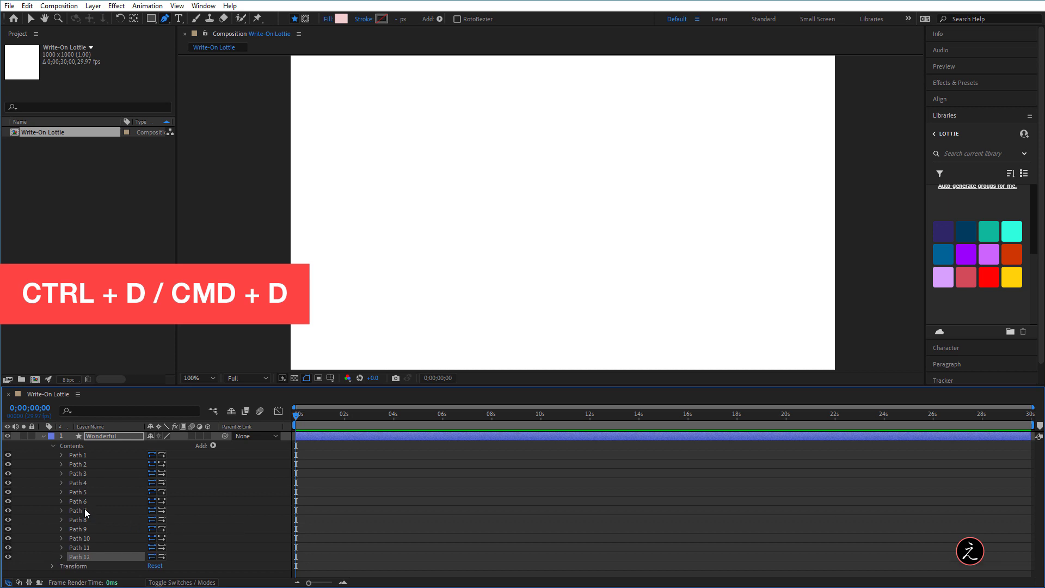
Expand all 12 paths, select the Path property of each one, and paste the copied Illustrator lettering into them
shift+click(94, 455)
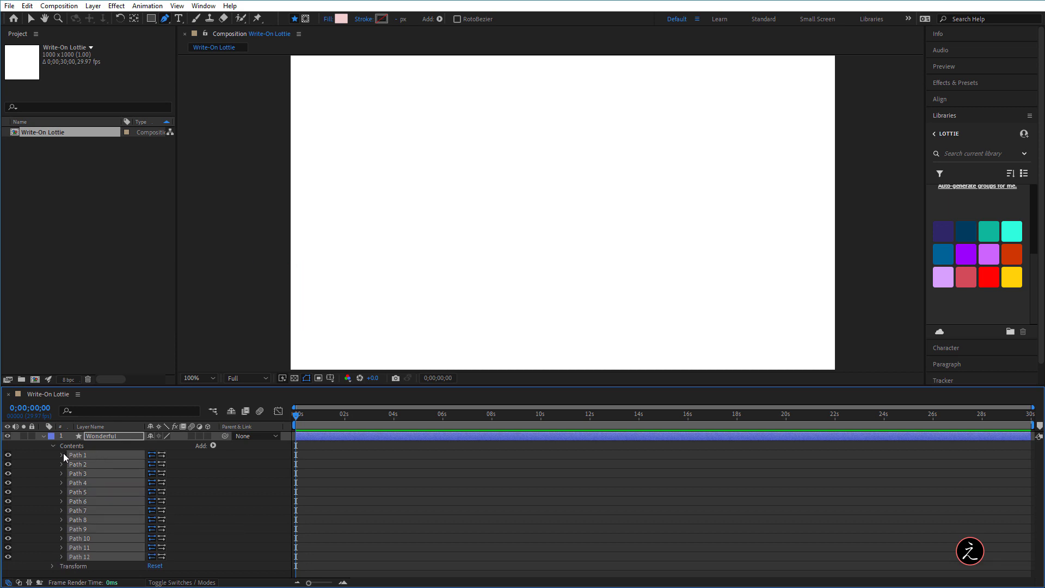
click(61, 455)
click(99, 464)
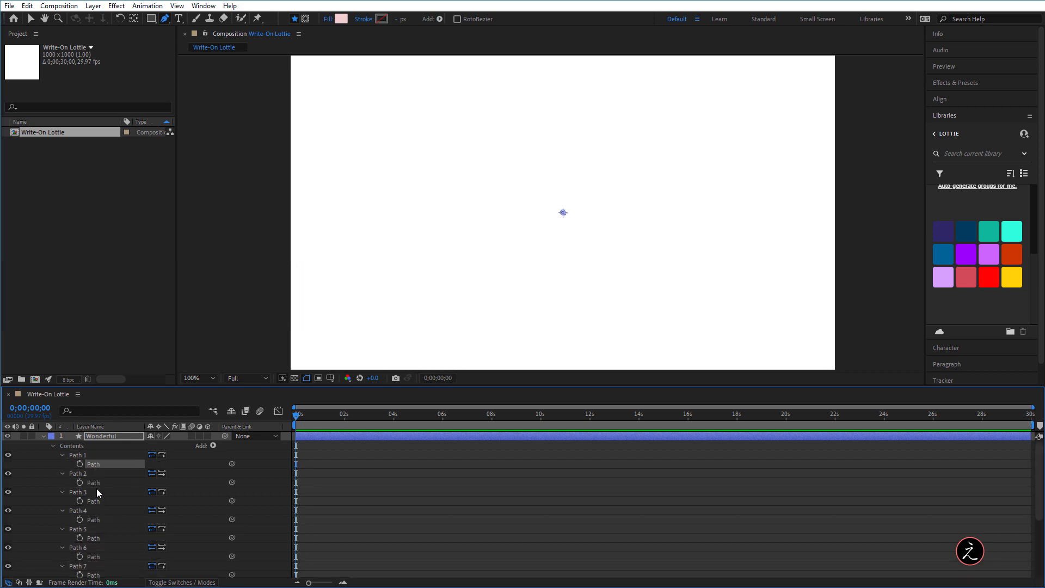
shift+click(97, 484)
shift+click(103, 501)
shift+click(104, 520)
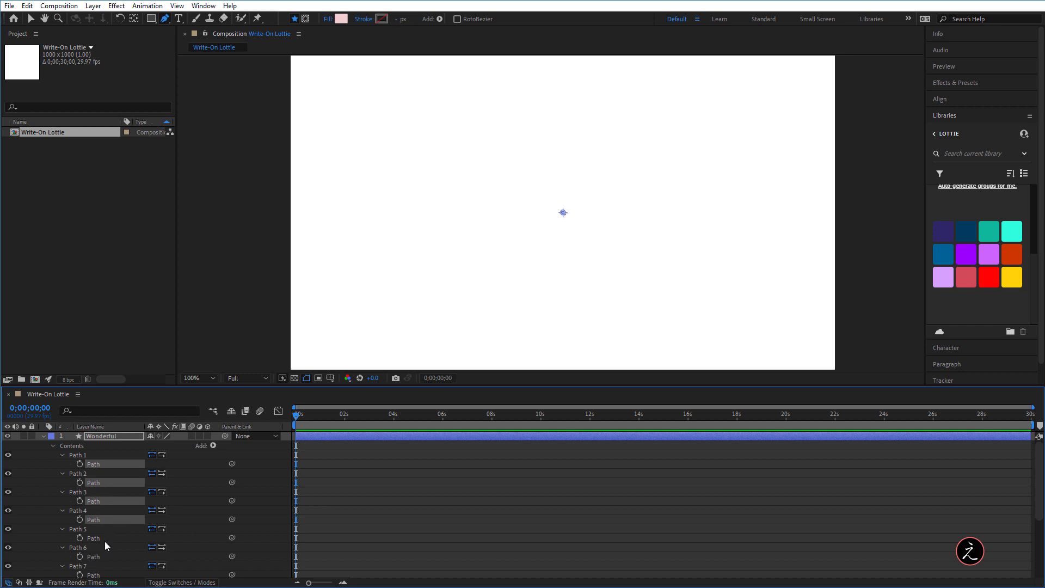
shift+click(105, 539)
shift+click(108, 557)
scroll(138, 521, down, 3)
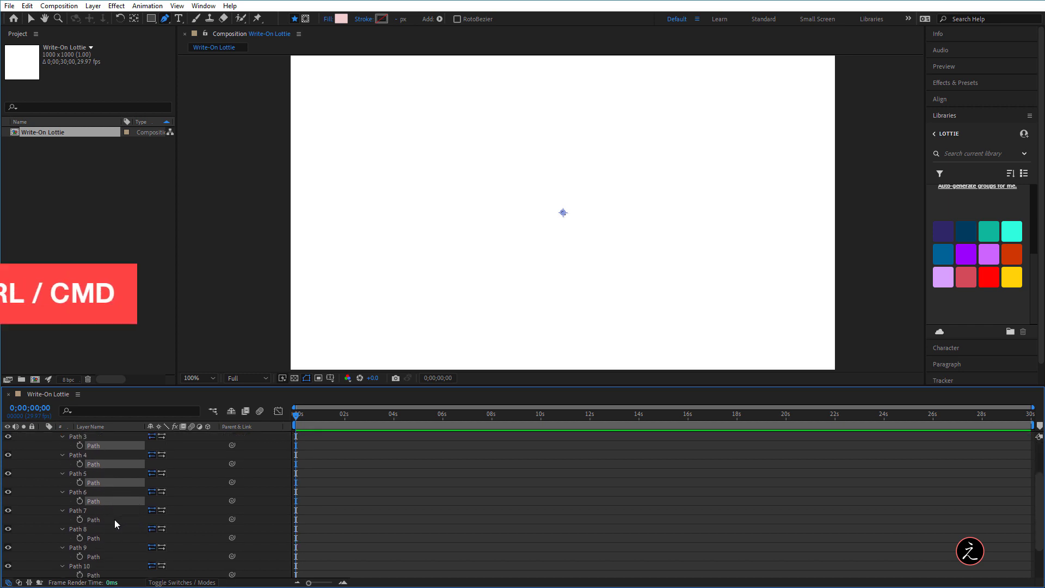
ctrl+click(115, 519)
ctrl+click(113, 538)
scroll(123, 520, down, 2)
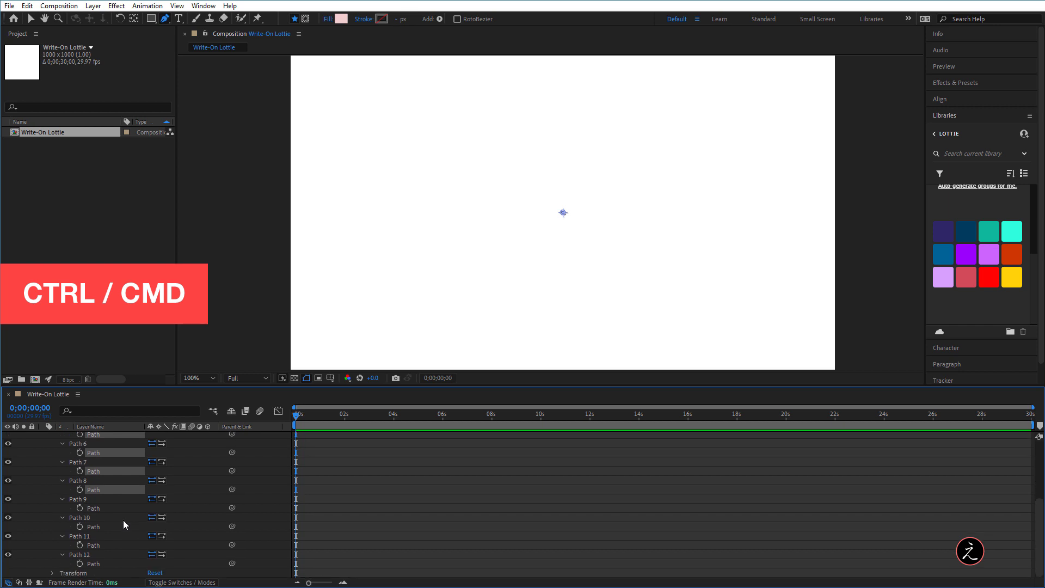
ctrl+click(117, 530)
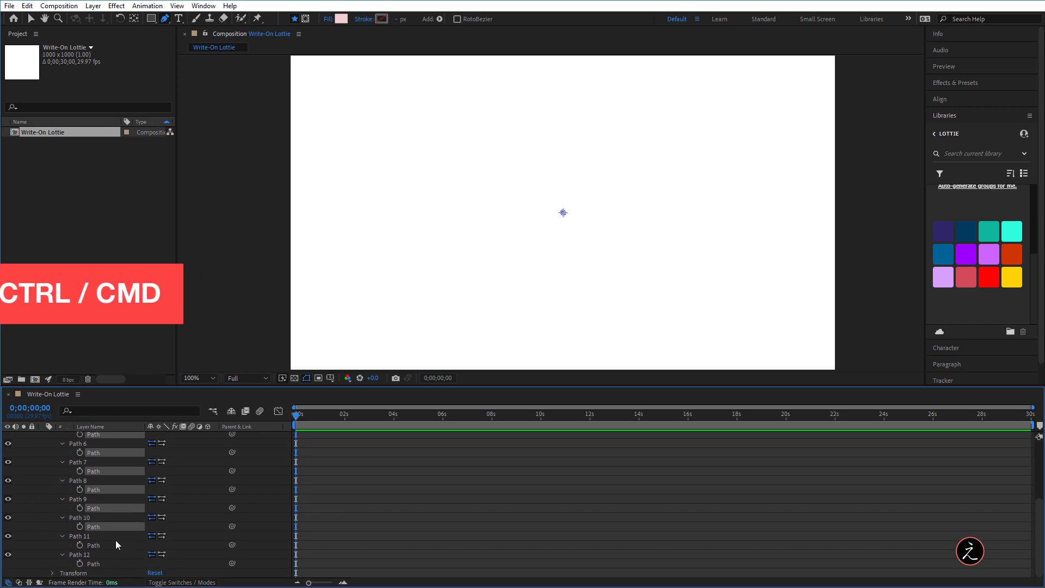
ctrl+click(114, 546)
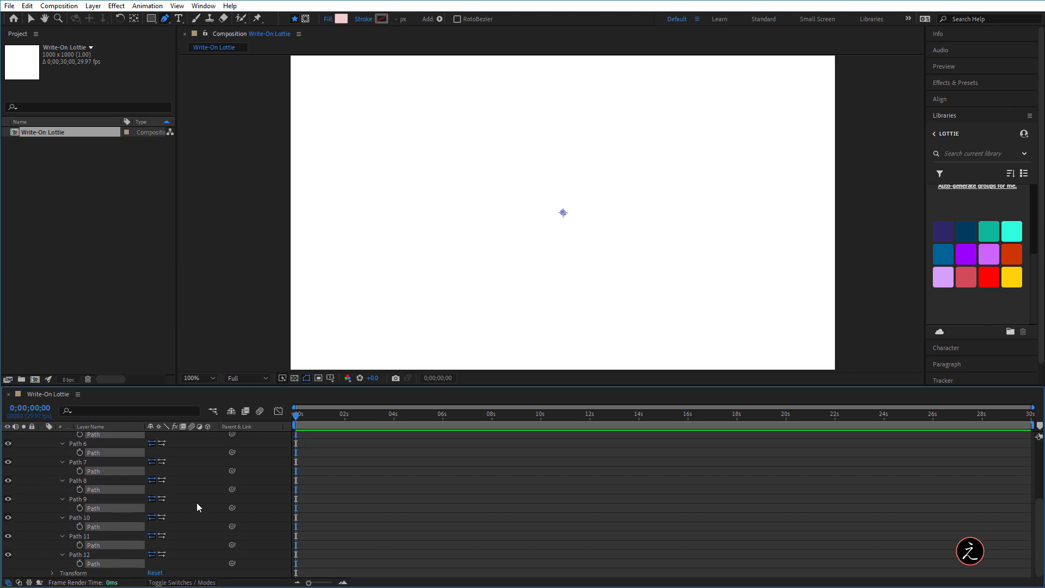
key(ctrl+v)
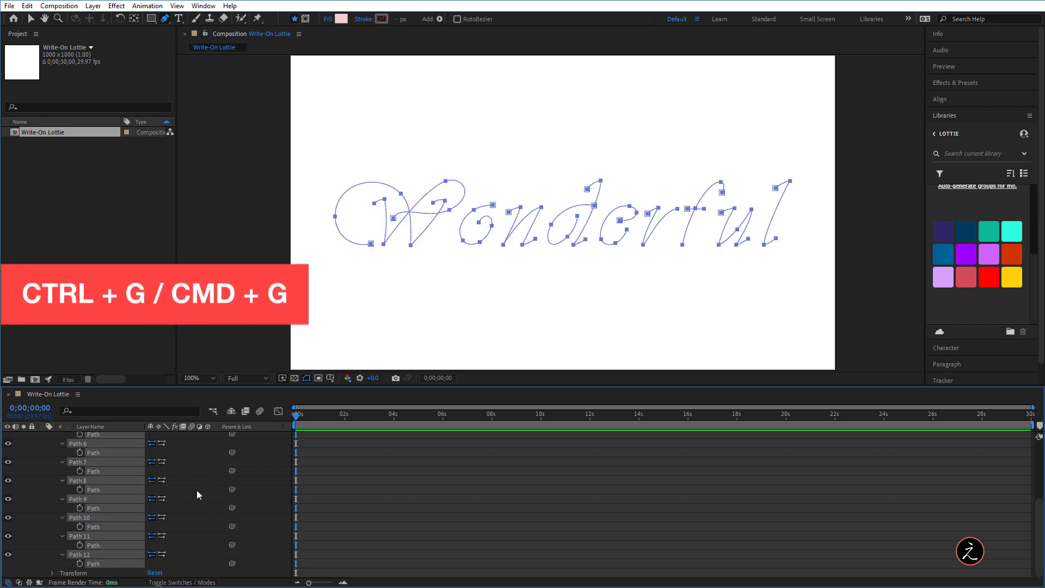
Group the 12 pasted paths and rename the group to Group
key(ctrl+g)
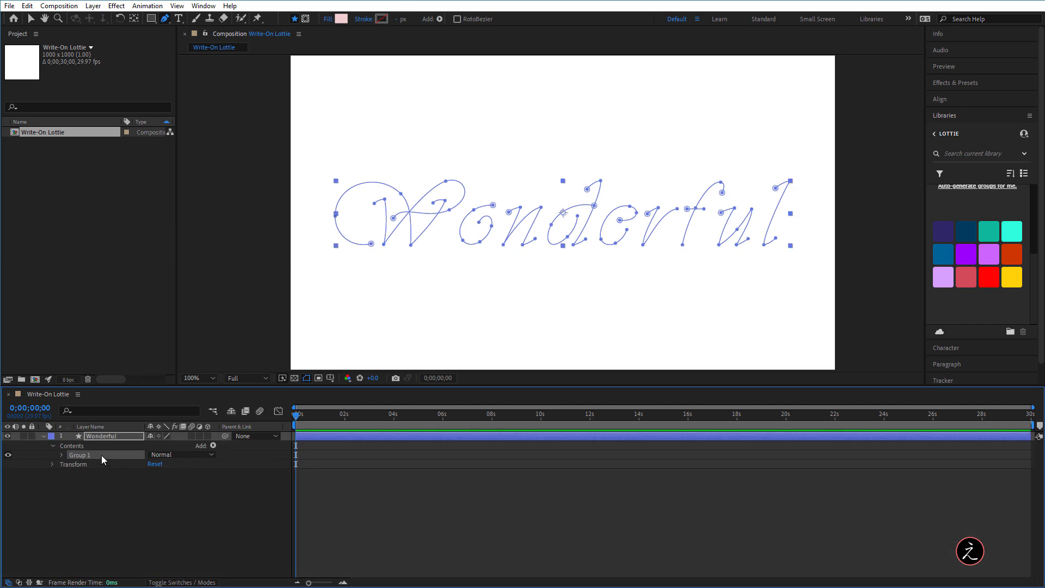
key(Return)
key(BackSpace)
key(BackSpace)
key(Return)
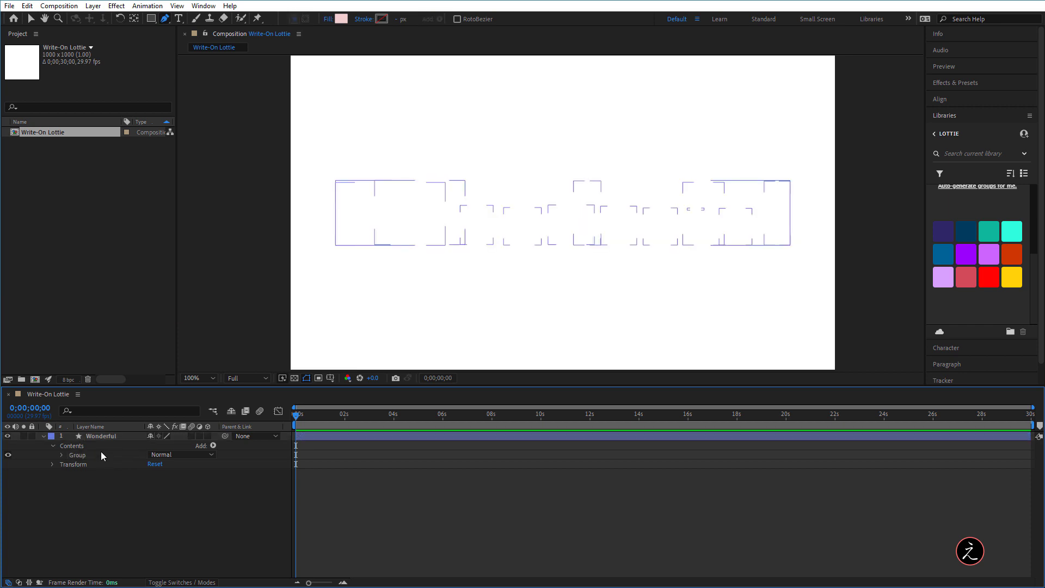
Add a stroke to the Wonderful layer and sample its color from the vivid purple swatch in the LOTTIE library
click(119, 435)
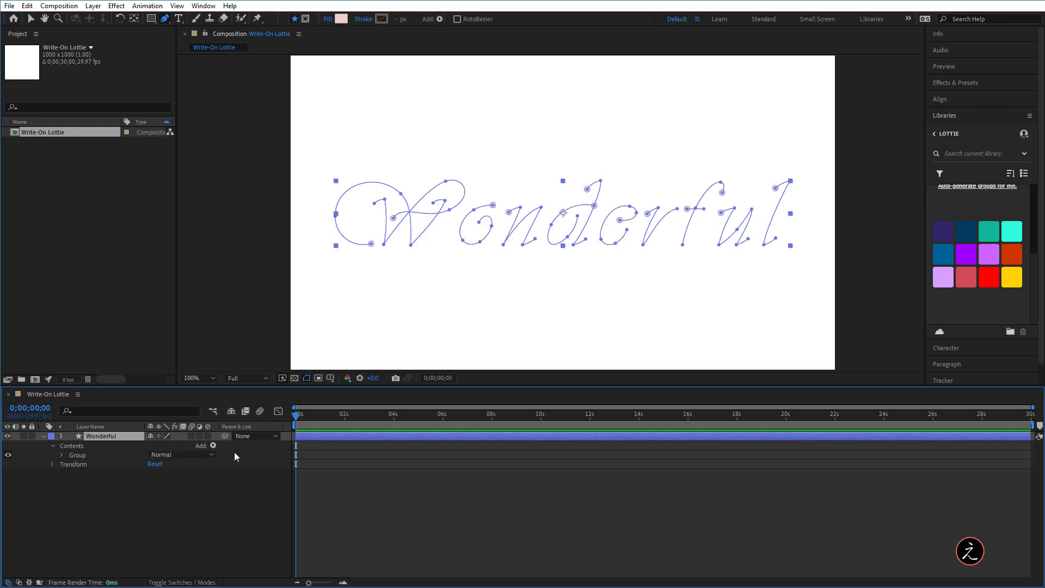
click(212, 445)
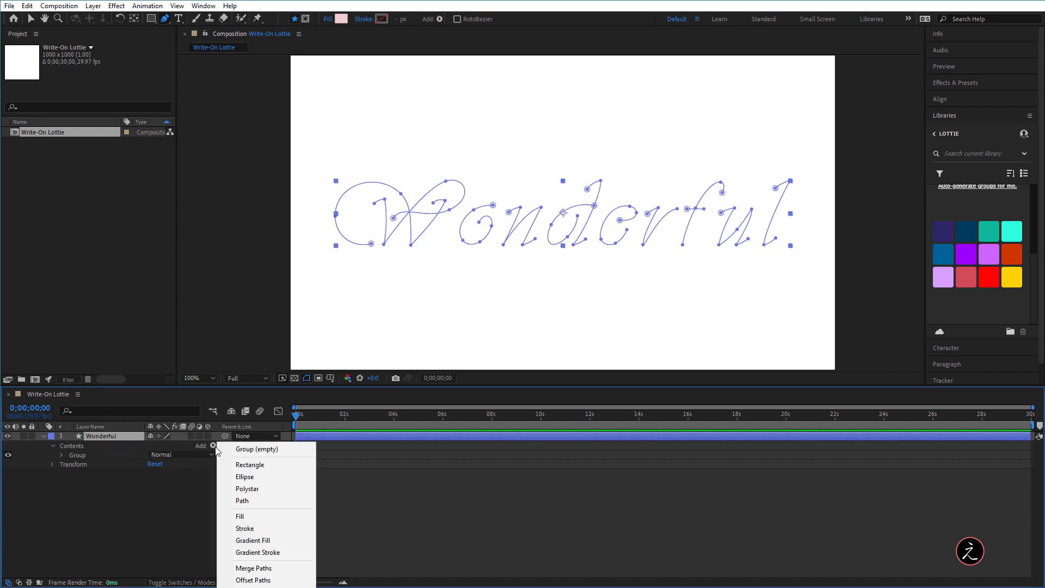
click(279, 531)
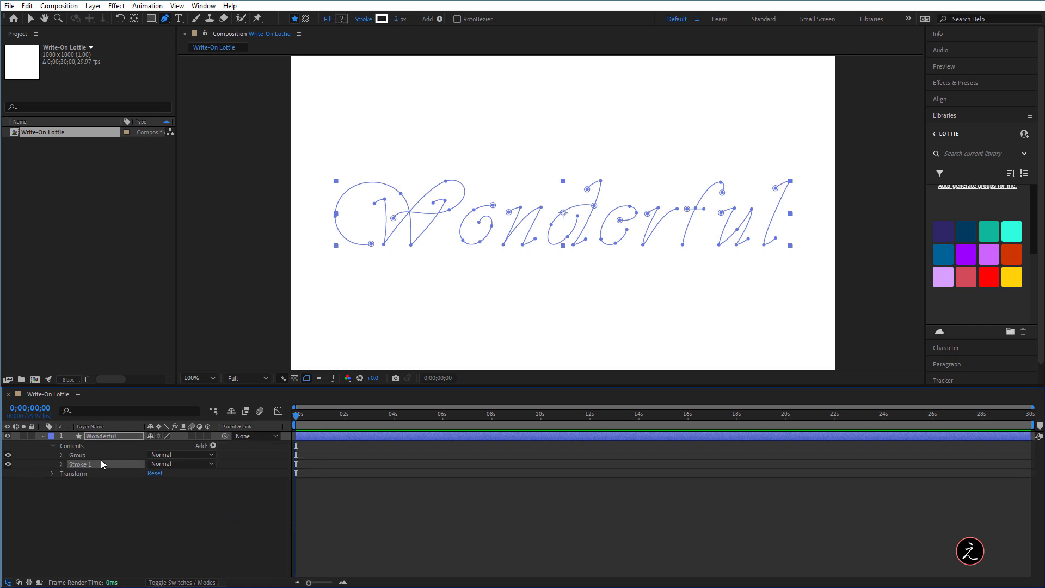
click(62, 464)
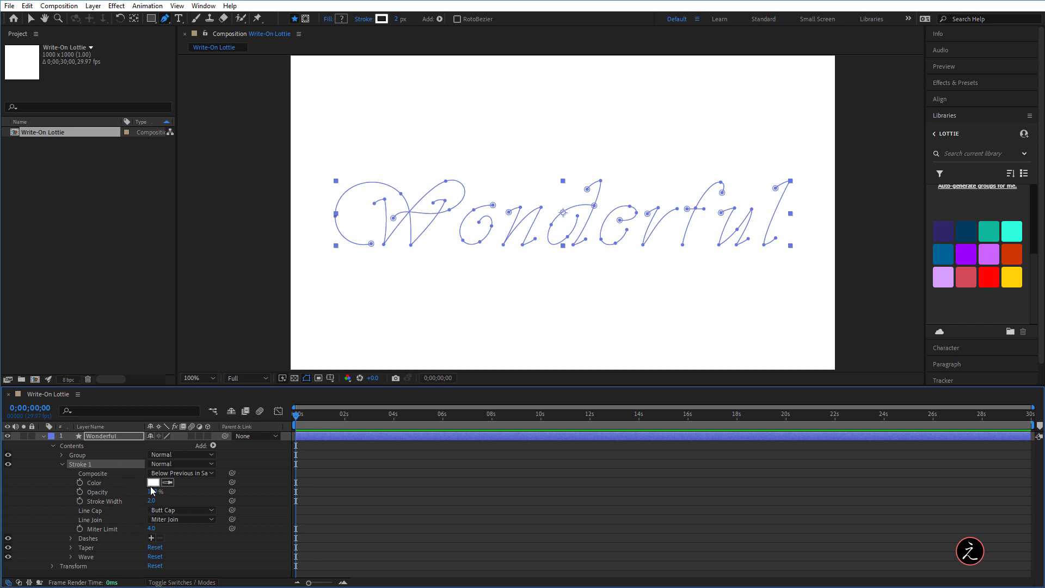
click(168, 482)
click(967, 252)
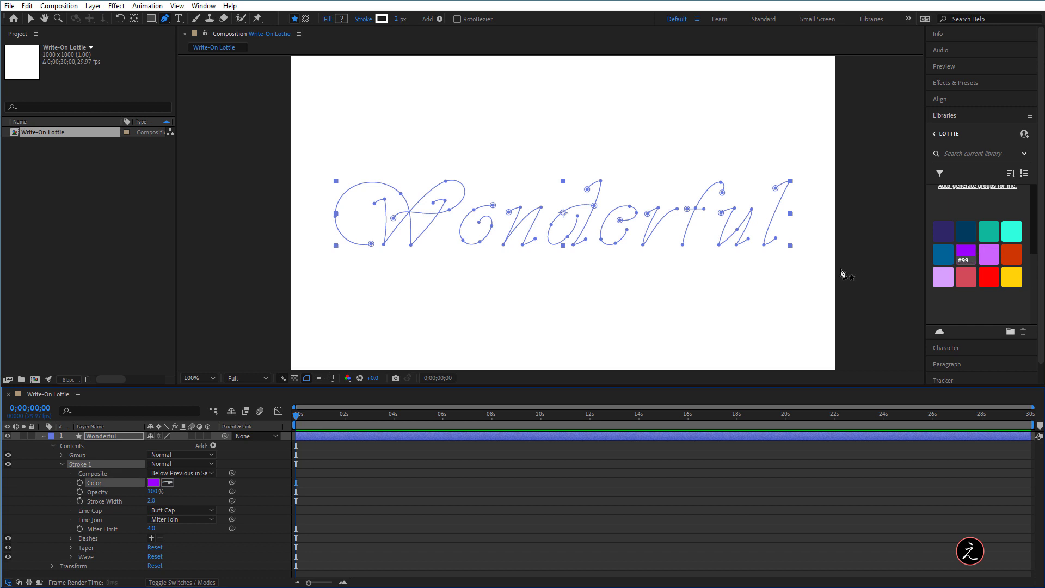
Set the Wonderful layer's stroke width to 12 with a Round Cap line cap and a Round Join line join
click(150, 500)
text(12)
key(Return)
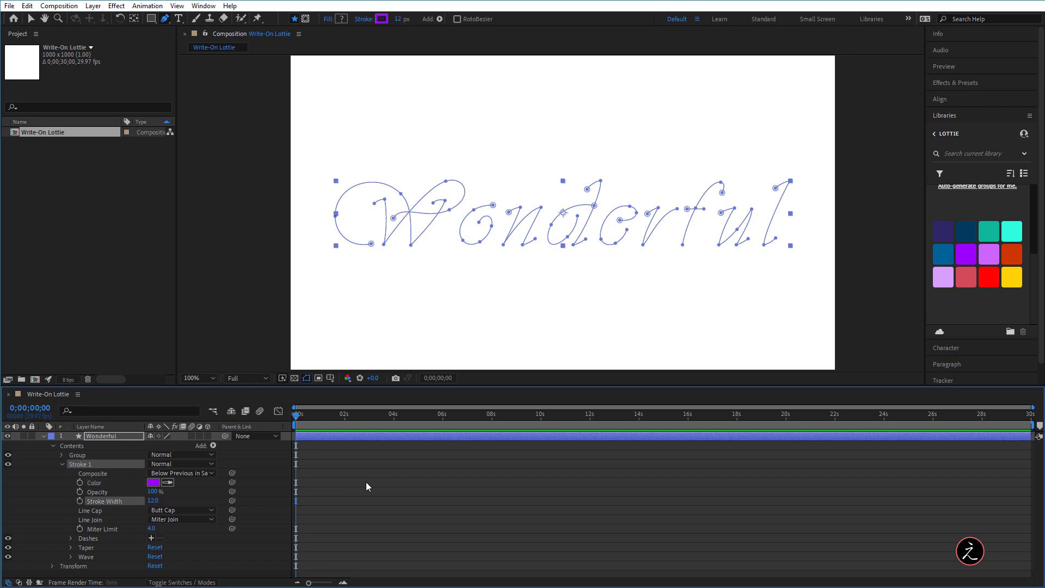
click(365, 481)
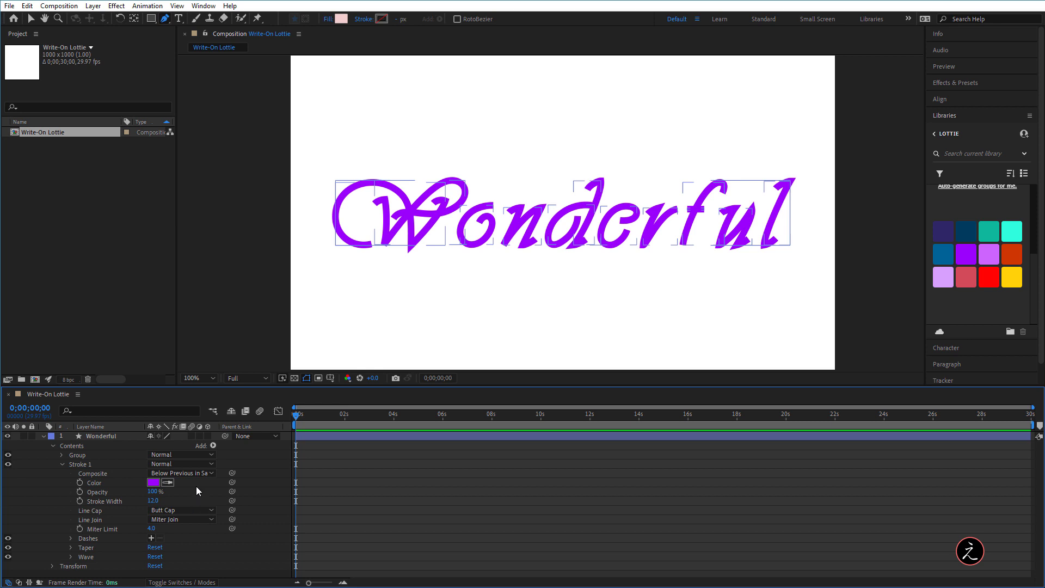
click(185, 512)
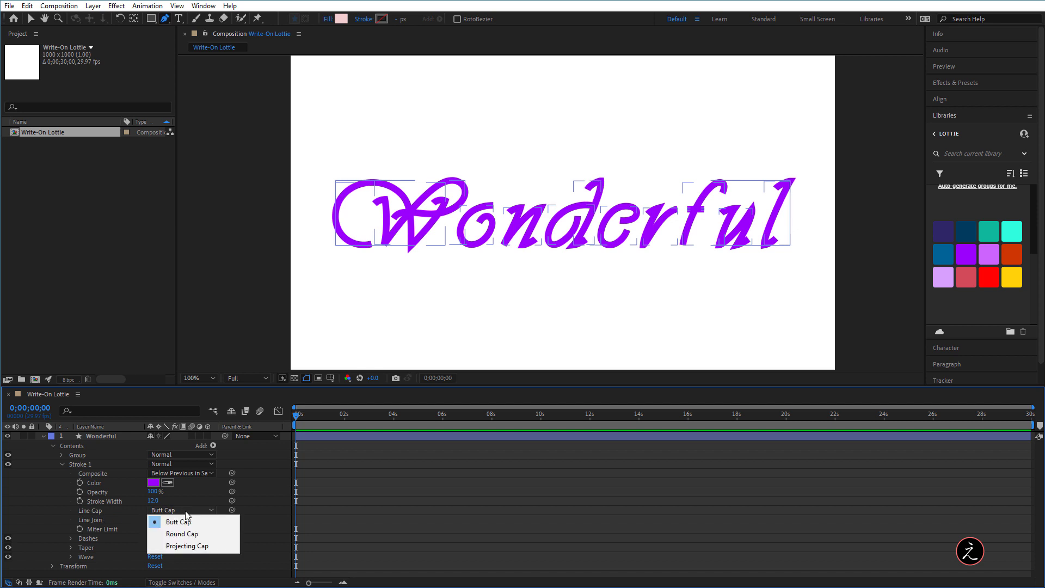
click(187, 532)
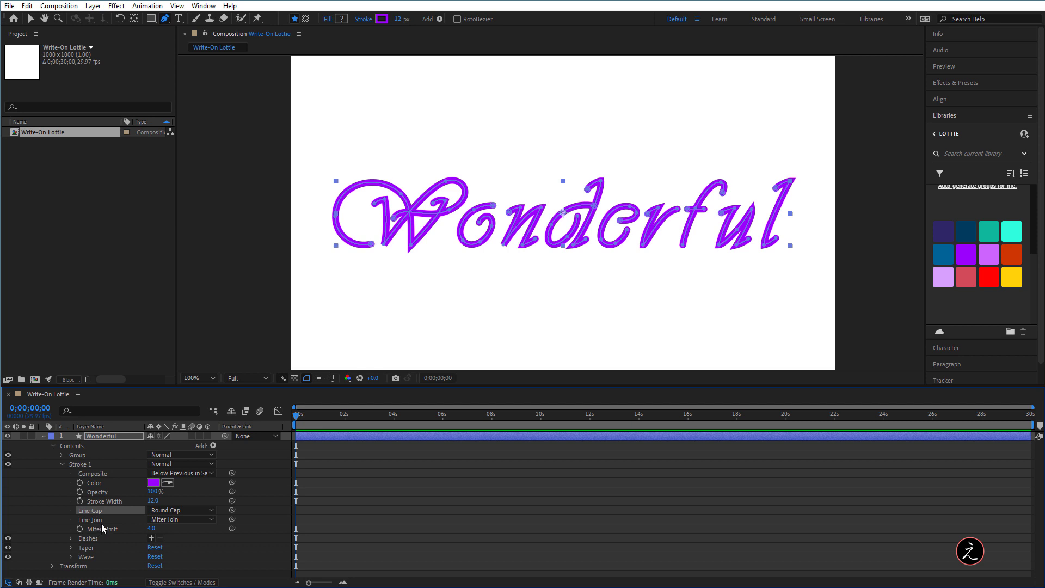
click(190, 520)
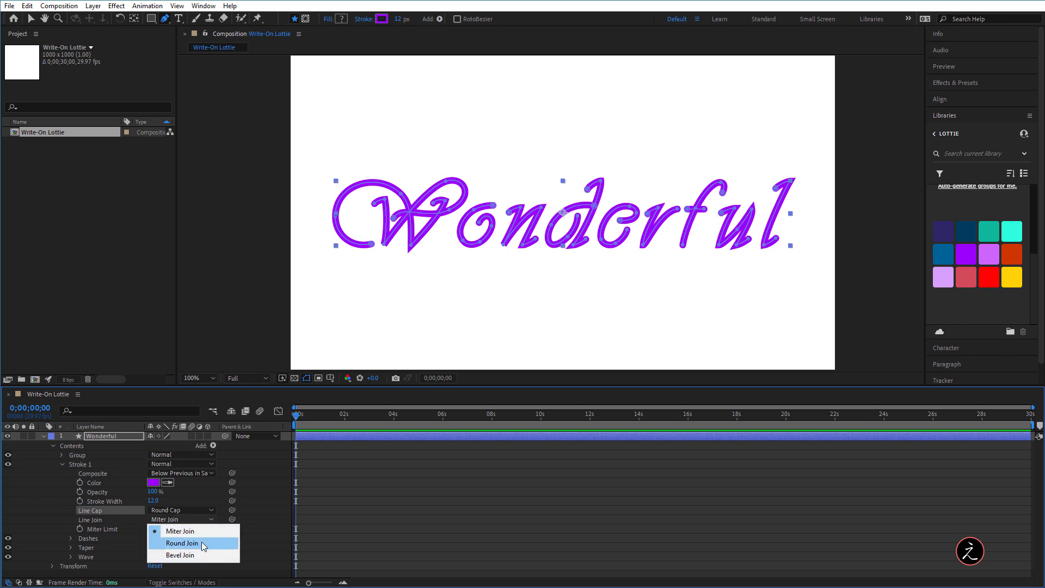
click(201, 541)
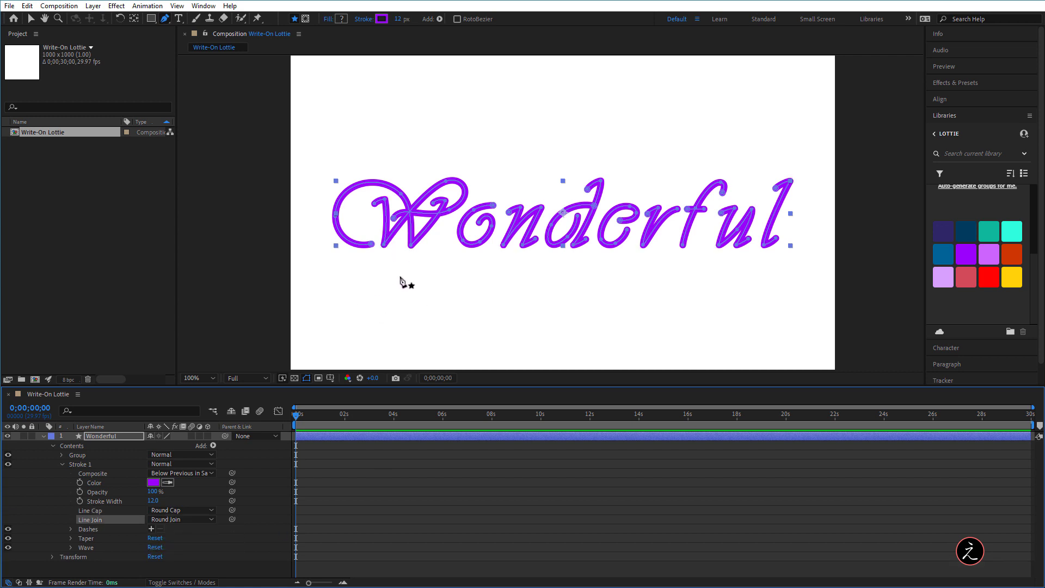
Switch to the Selection tool and duplicate the Wonderful layer
click(31, 19)
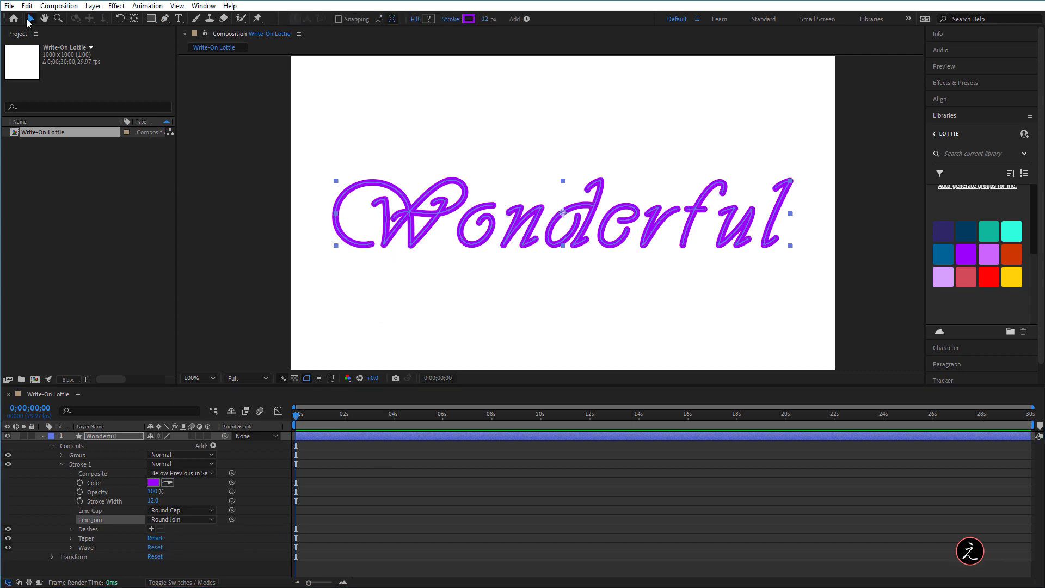
click(62, 463)
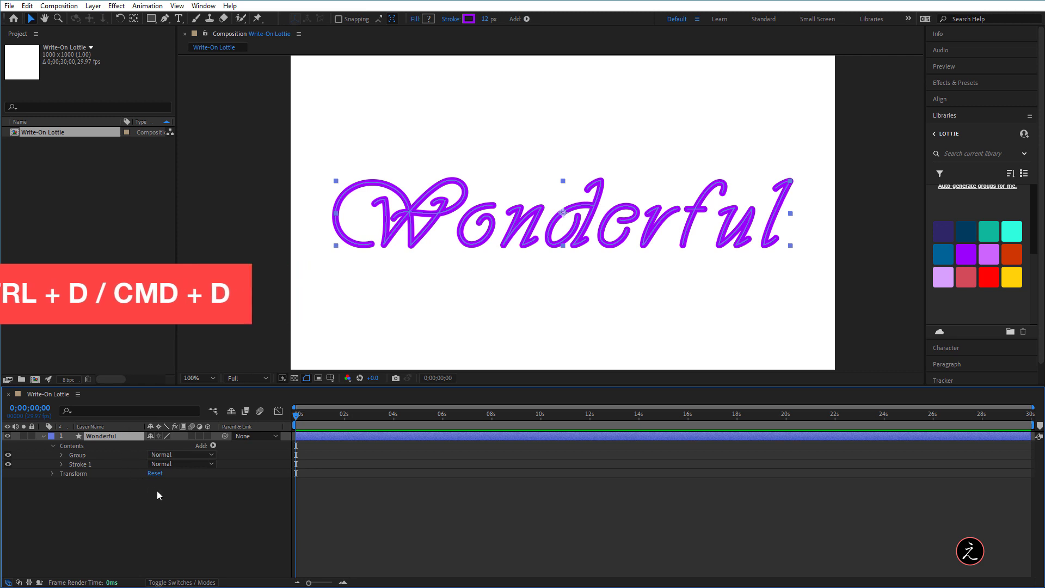
key(ctrl+d)
click(44, 445)
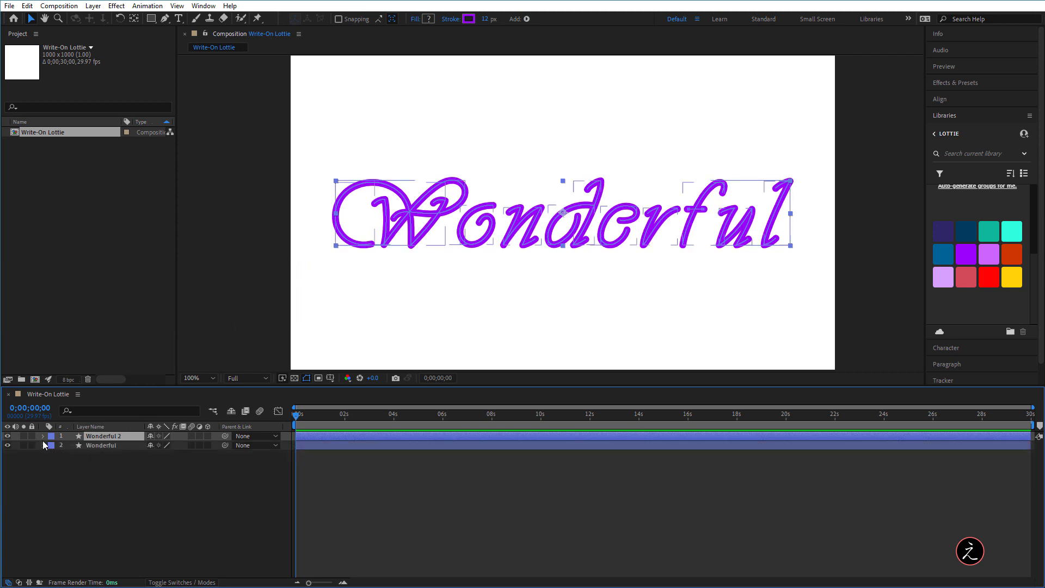
Recolor the Wonderful 2 layer's stroke with the yellow library swatch and set its stroke width to 4
click(42, 435)
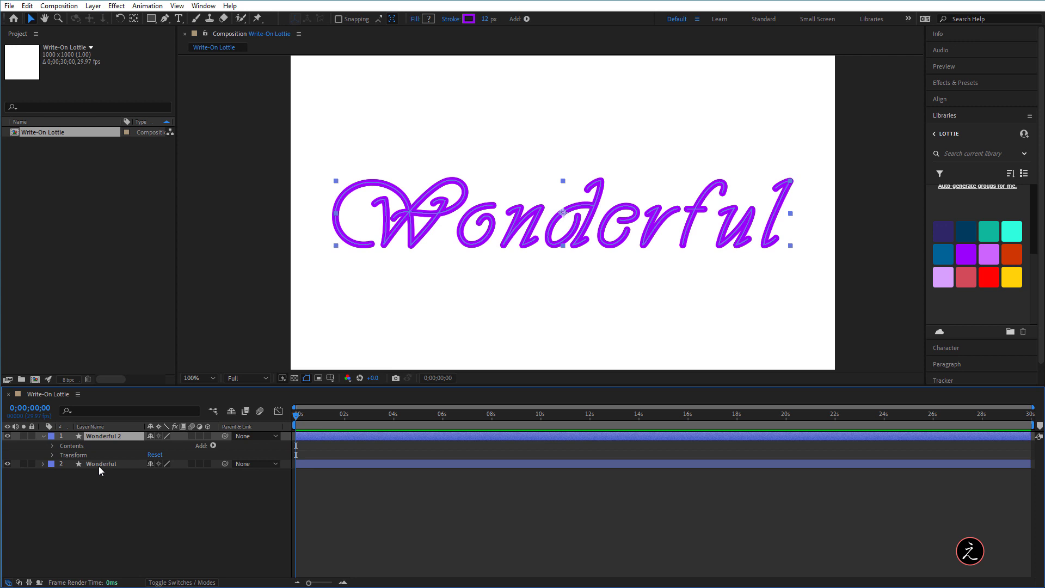
click(53, 445)
click(67, 466)
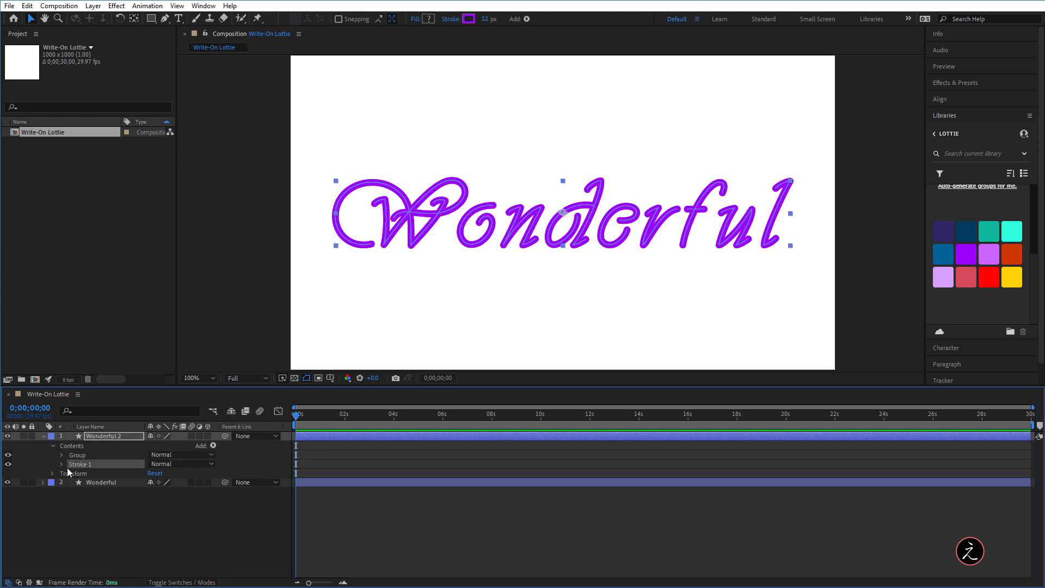
click(61, 464)
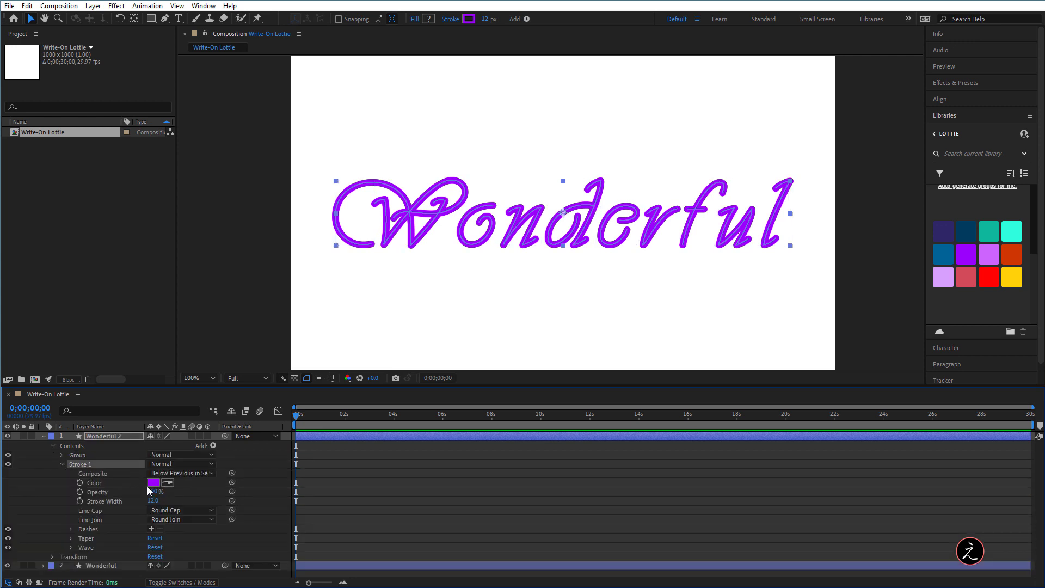
click(167, 482)
click(1016, 283)
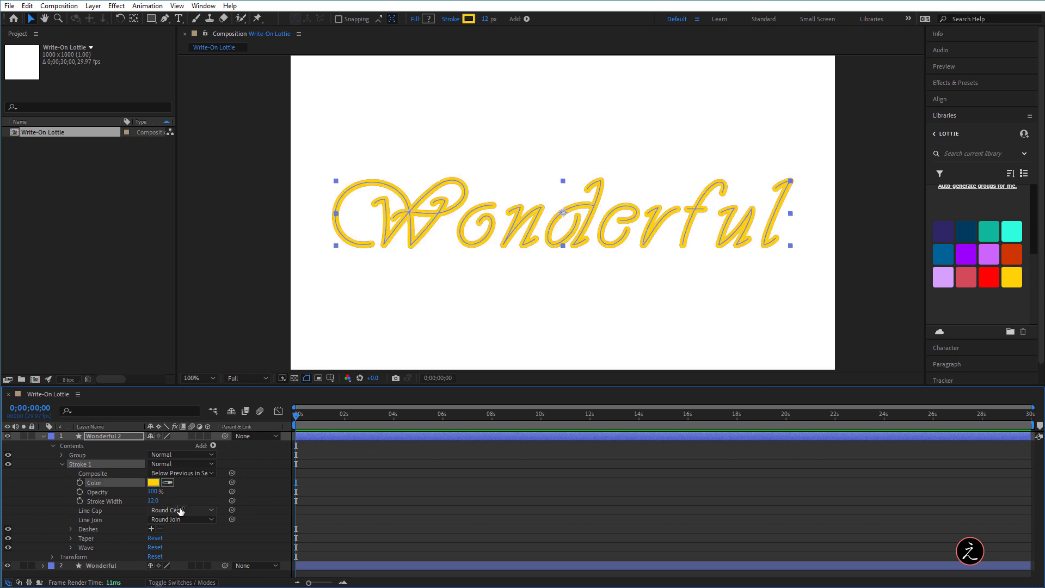
click(154, 500)
text(4)
click(368, 465)
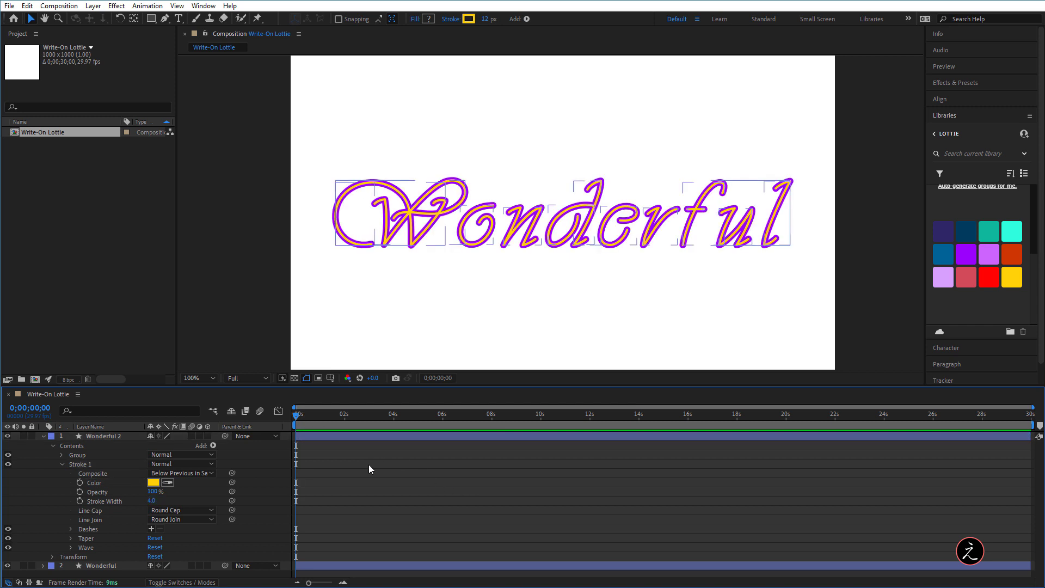
click(61, 464)
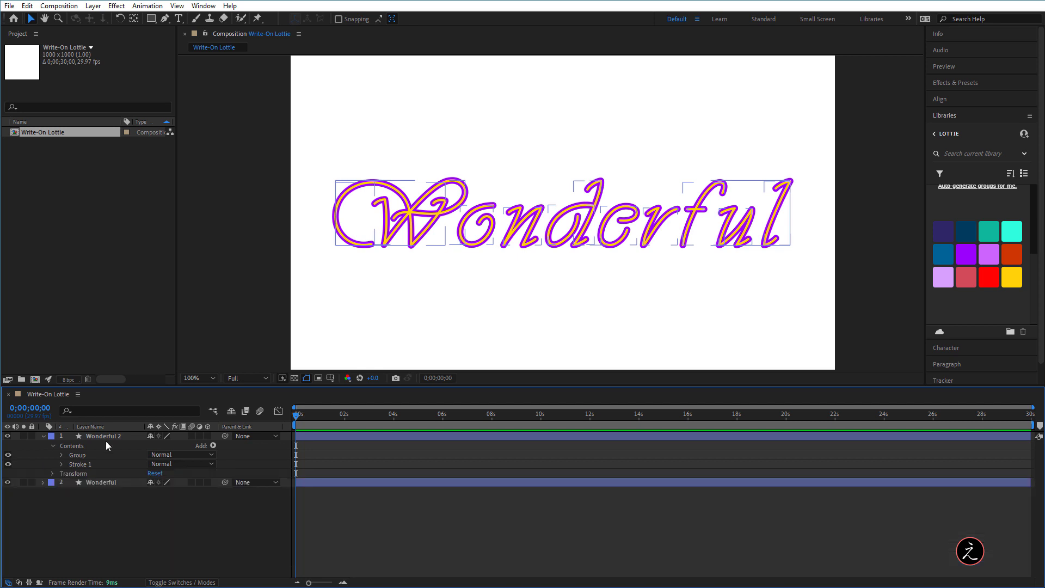
click(109, 435)
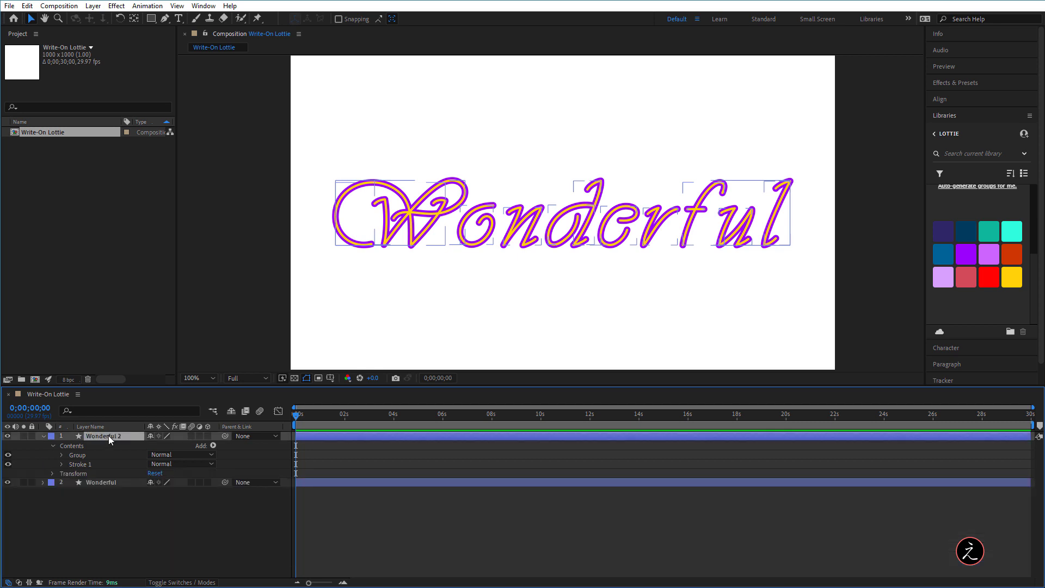
click(366, 318)
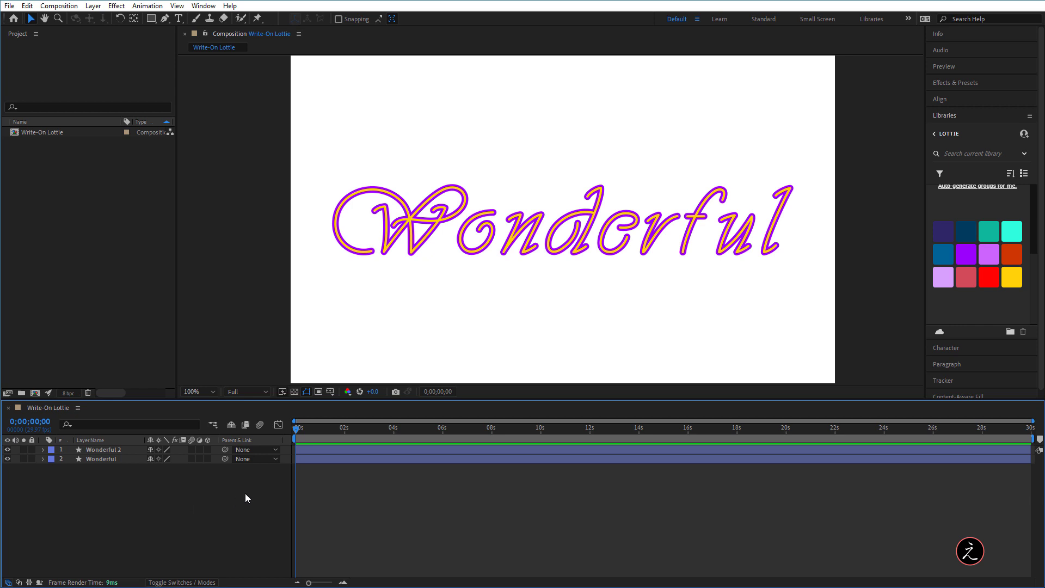
Enlarge the timeline area and add Trim Paths to the contents of the original Wonderful layer
drag(333, 401, 338, 267)
click(108, 327)
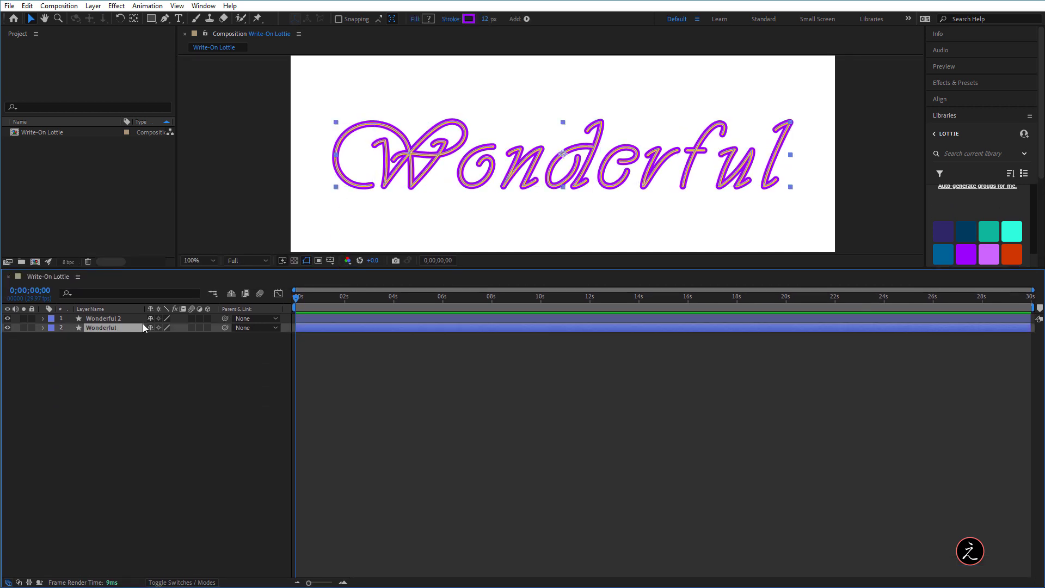
click(42, 327)
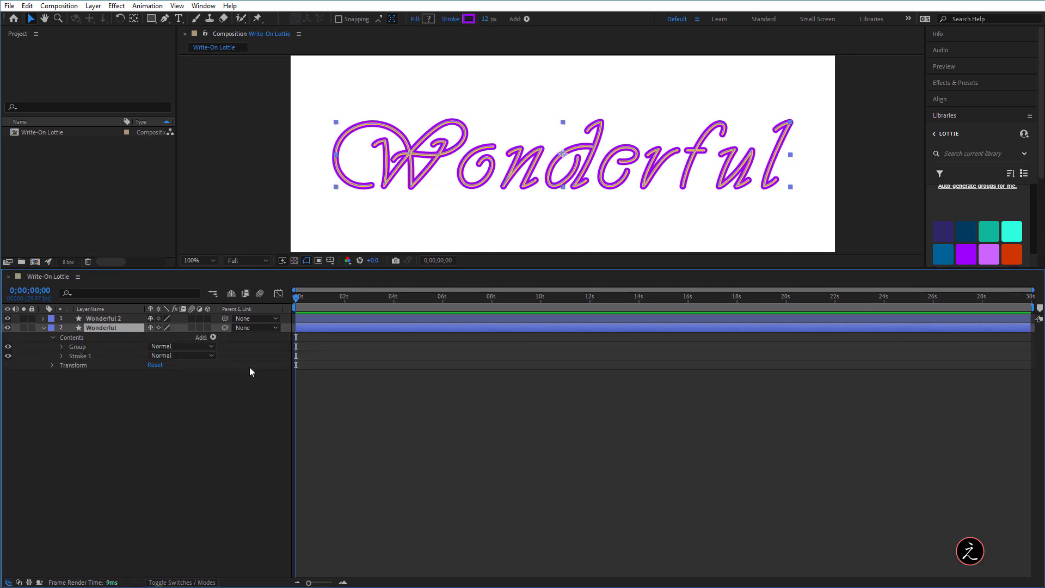
click(213, 338)
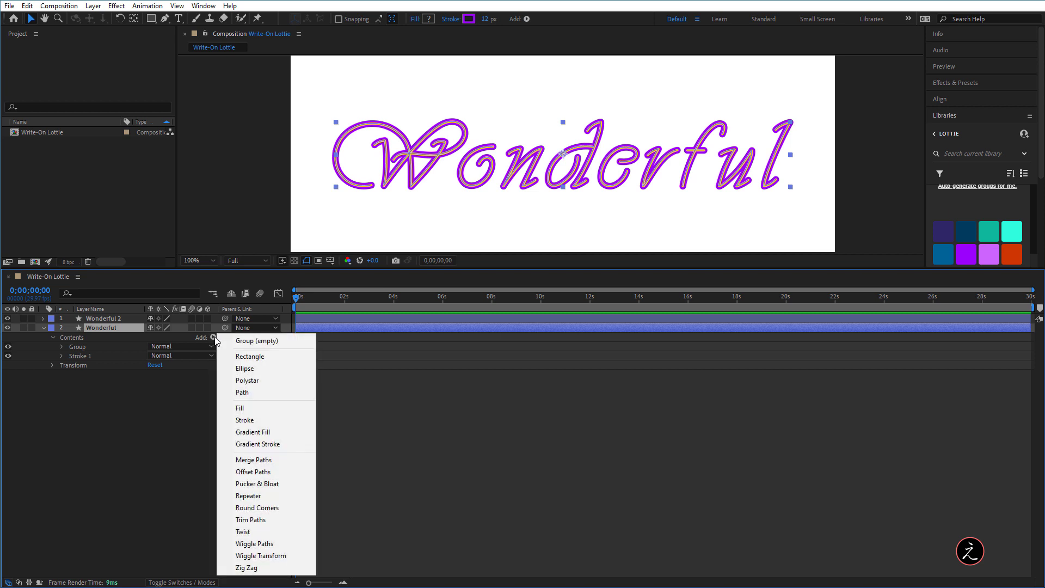
click(287, 519)
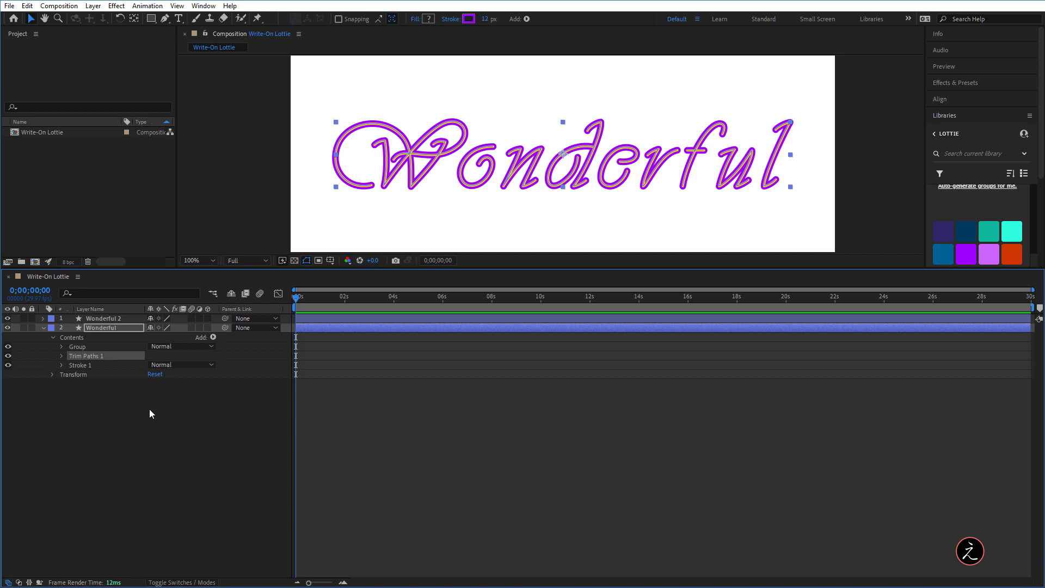
Keyframe the Start value of the Wonderful layer's Trim Paths at 100% at time 0;00;00;00
click(61, 355)
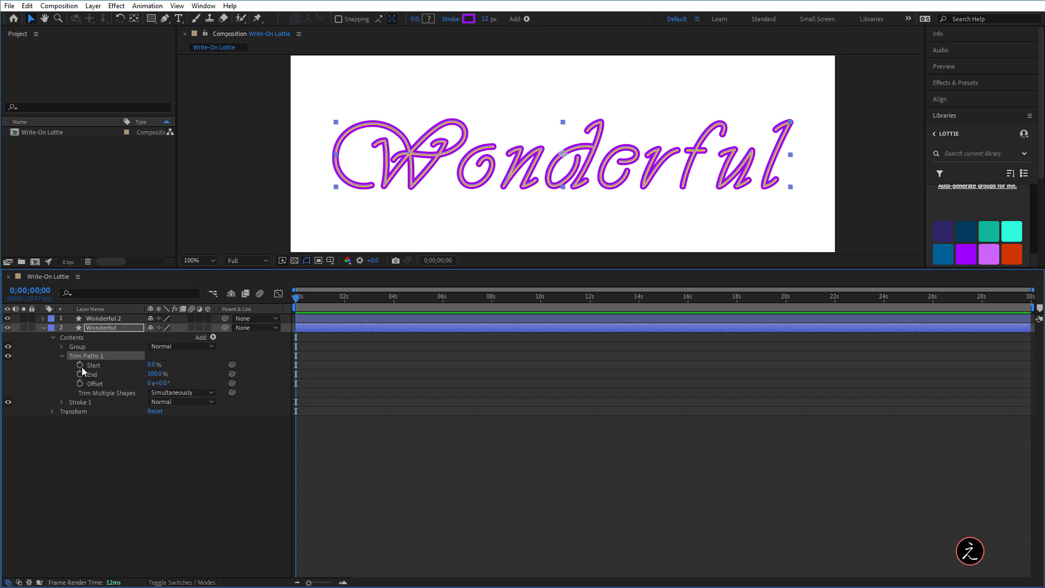
click(79, 365)
click(153, 365)
text(100)
key(Return)
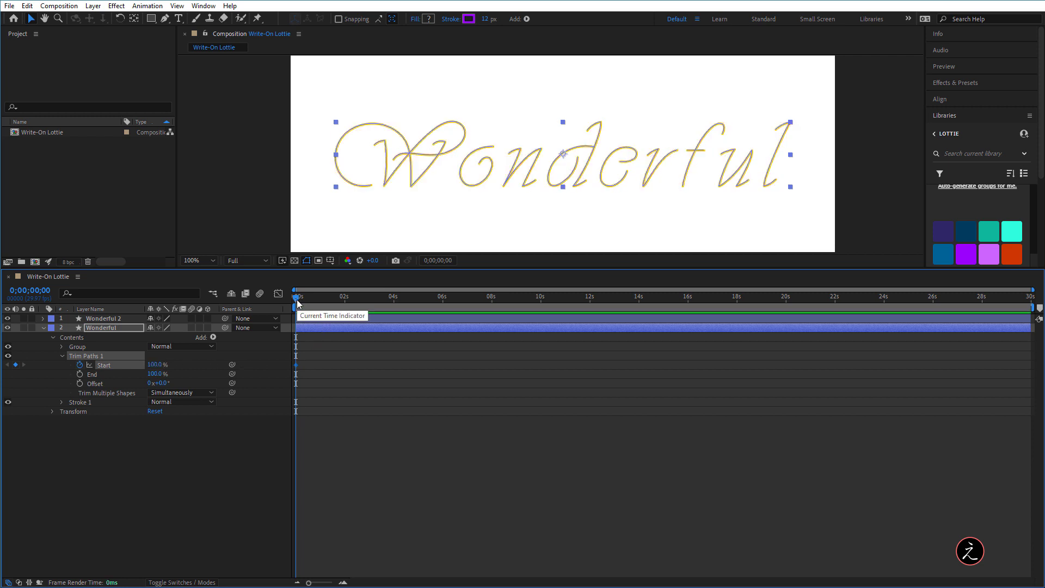
Add a second Trim Paths Start keyframe of 0% on the Wonderful layer at 0;00;01;24
drag(296, 303, 340, 303)
click(157, 365)
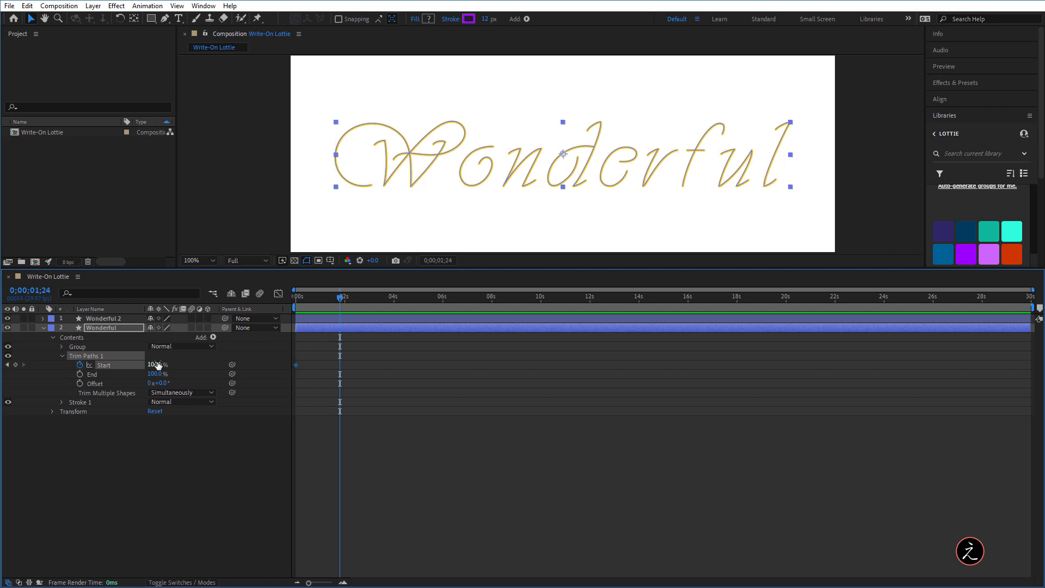
text(0)
key(Return)
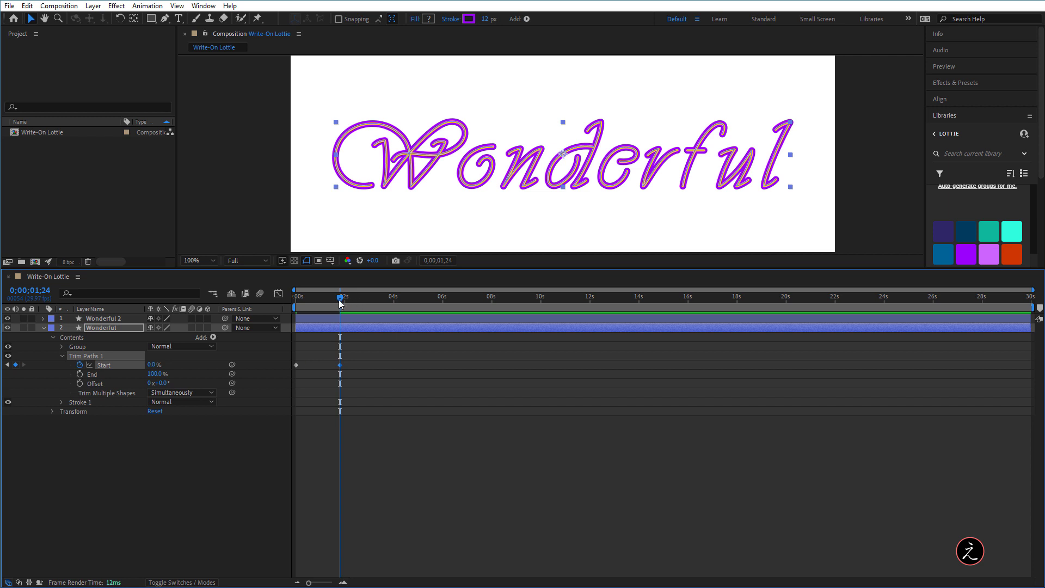
Preview the write-on from the beginning and shorten it by moving the 0% Start keyframe to slightly past 1 second
drag(340, 302, 295, 301)
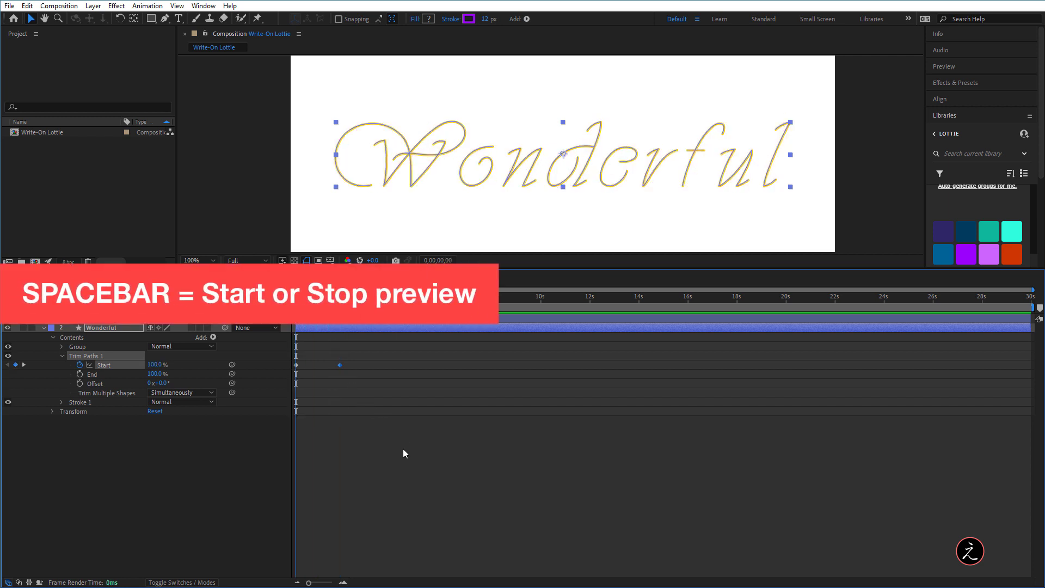
key(space)
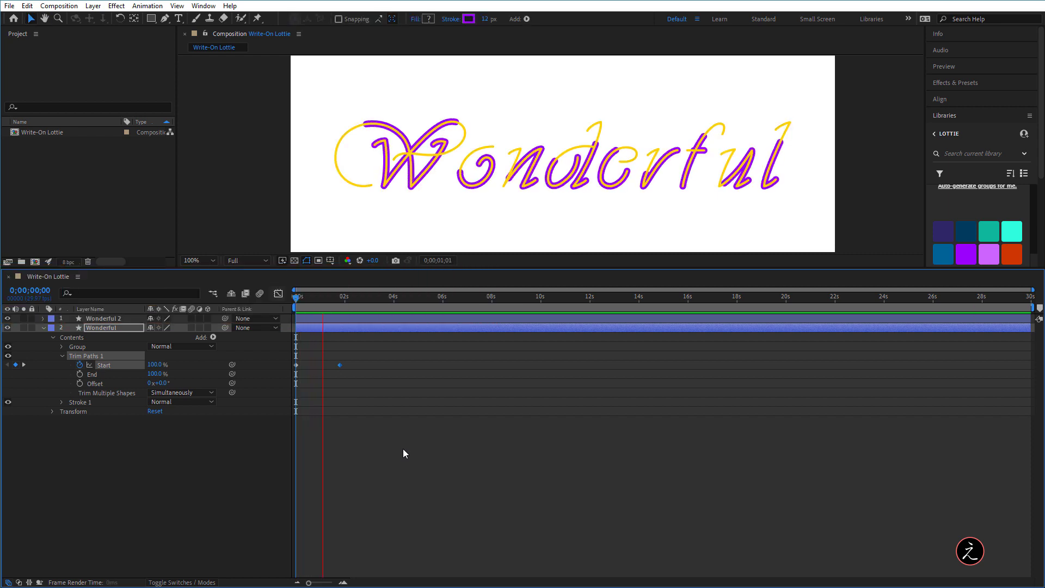
key(space)
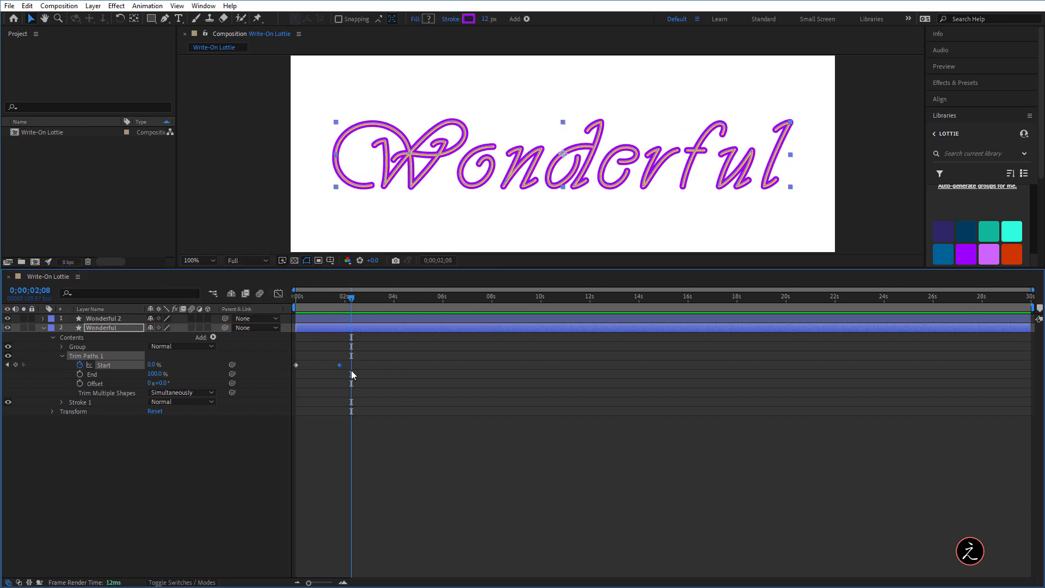
mouse_move(342, 370)
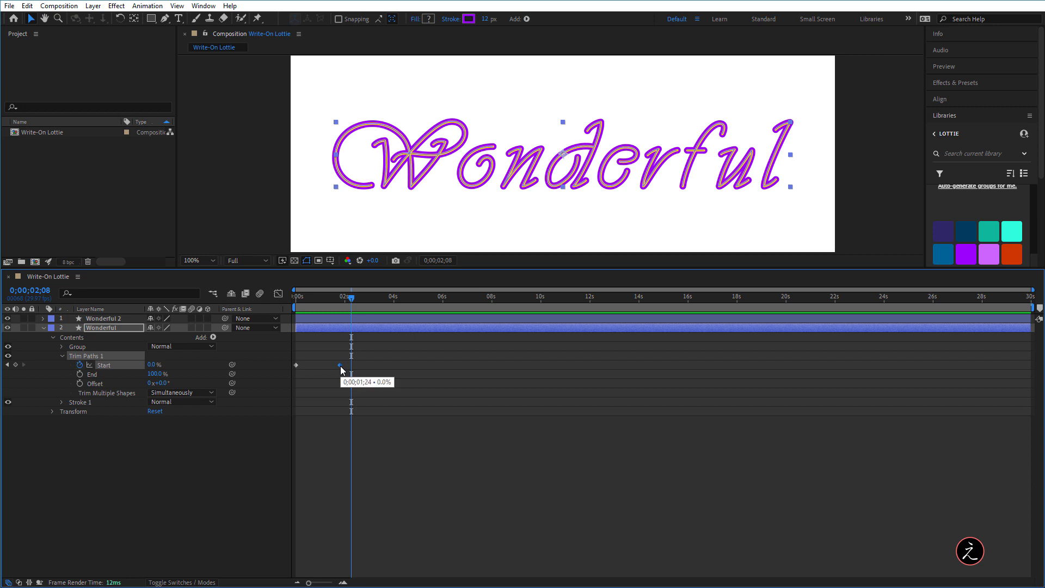
drag(340, 365, 328, 365)
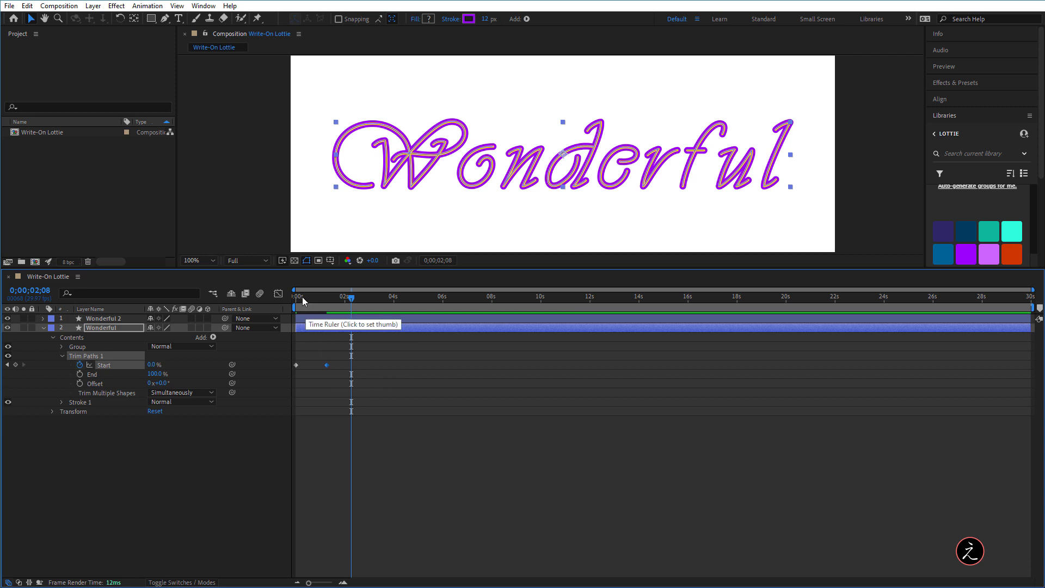
Preview the Wonderful layer's retimed write-on from the start of the composition
drag(302, 296, 294, 367)
key(space)
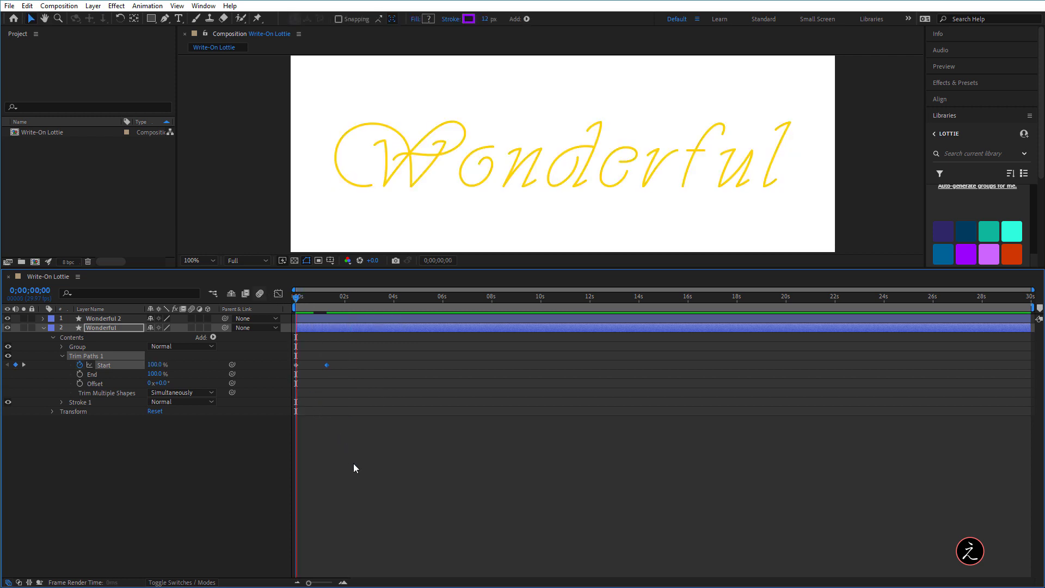
key(space)
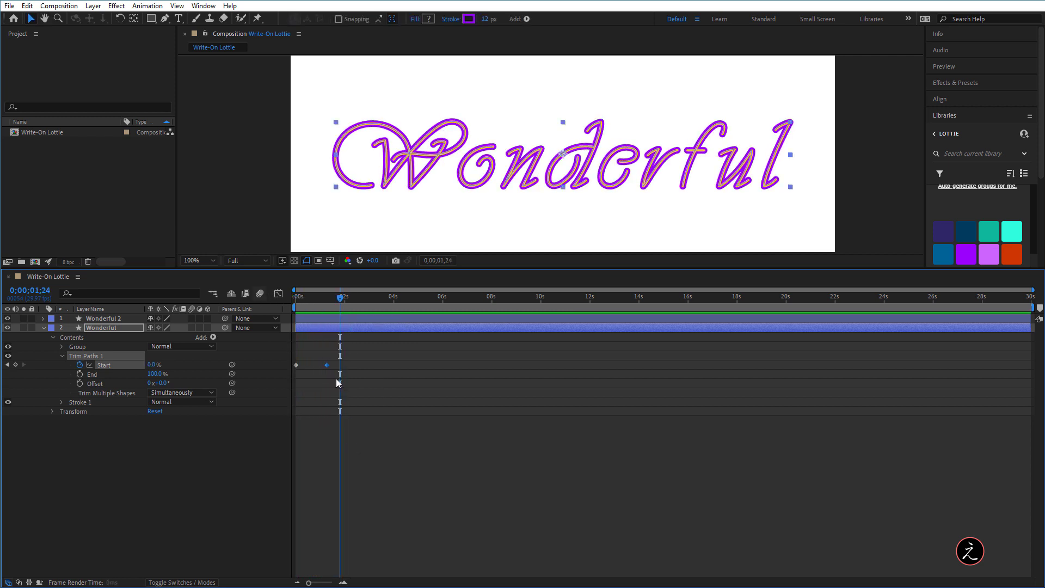
Add Trim Paths to the contents of the Wonderful 2 layer and expand its properties
click(44, 327)
click(106, 318)
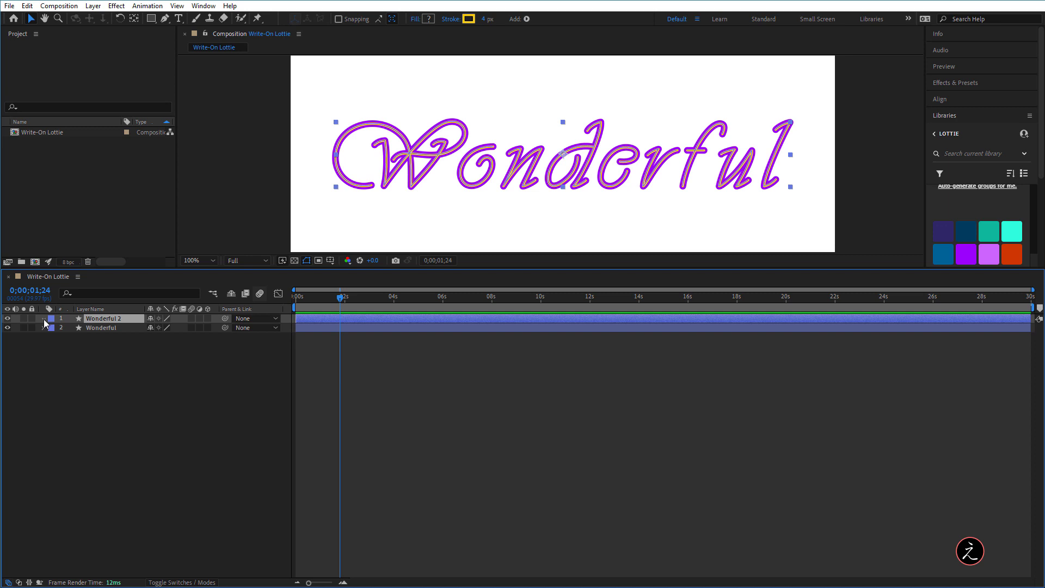
click(44, 319)
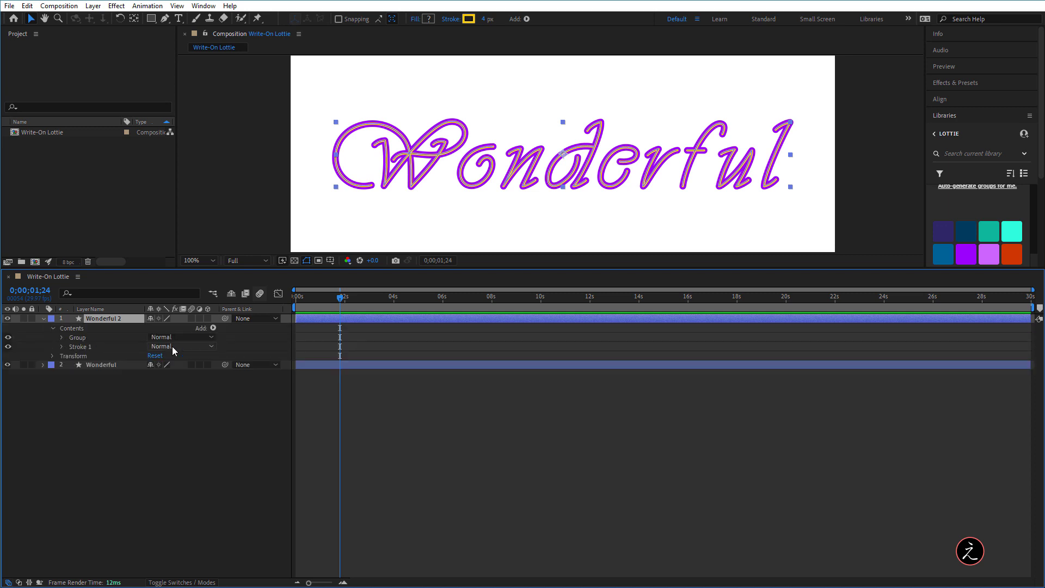
click(213, 327)
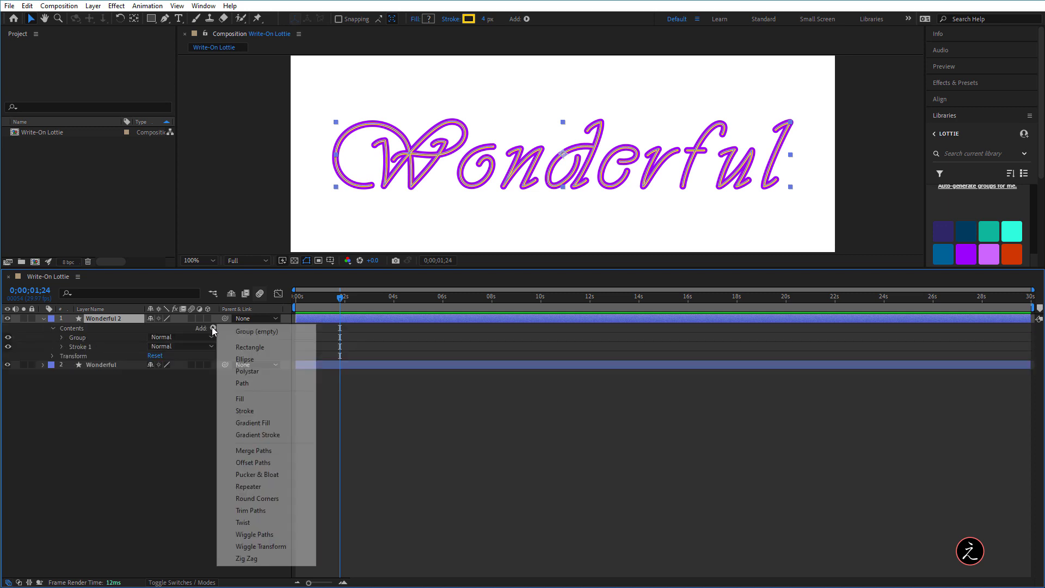
click(286, 511)
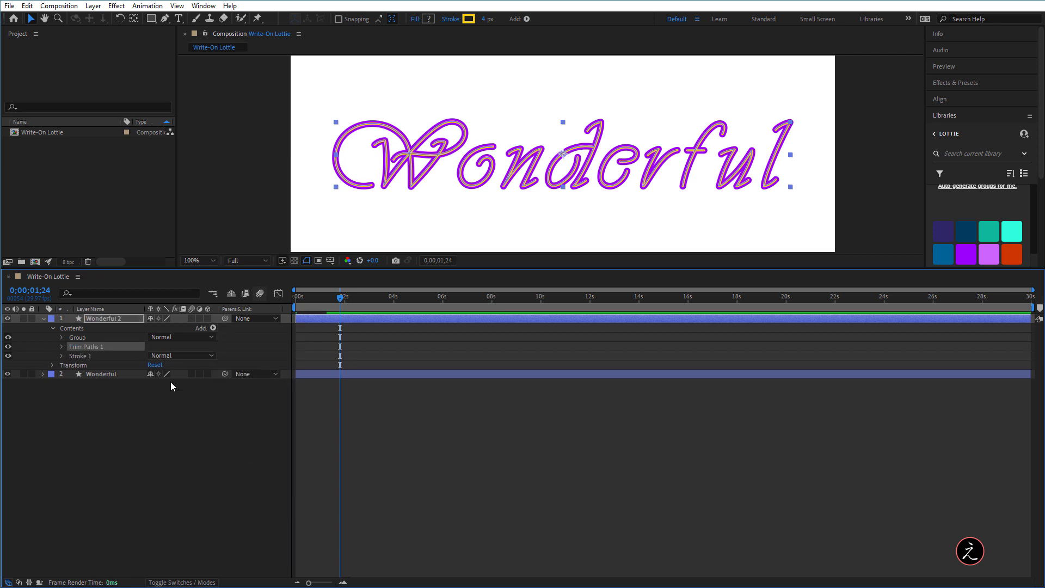
click(62, 347)
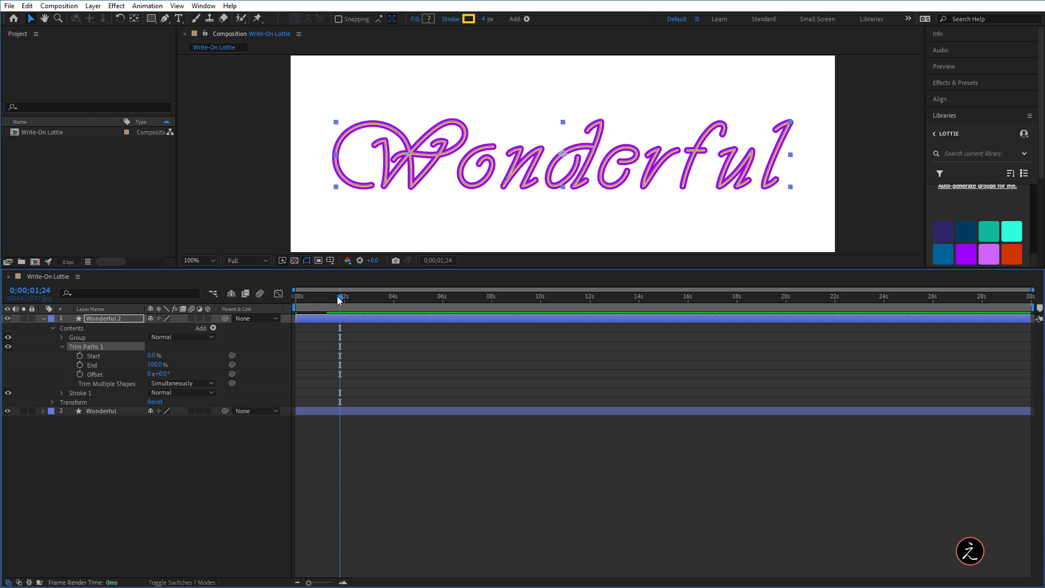
Keyframe the Start value of Wonderful 2's Trim Paths at 100% at 0;00;00;19 and 0% at 0;00;01;25
drag(340, 301, 312, 306)
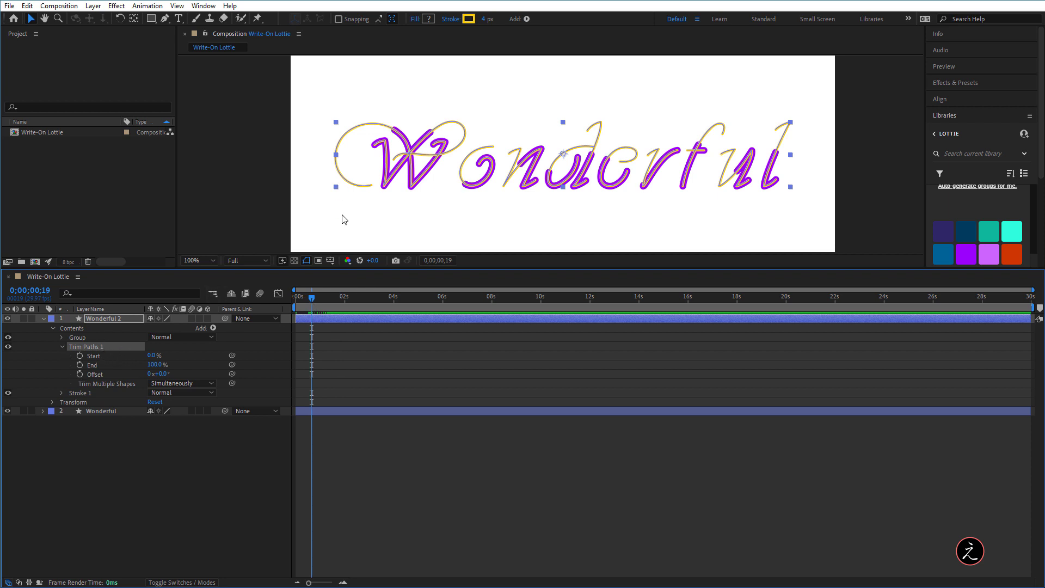
click(80, 355)
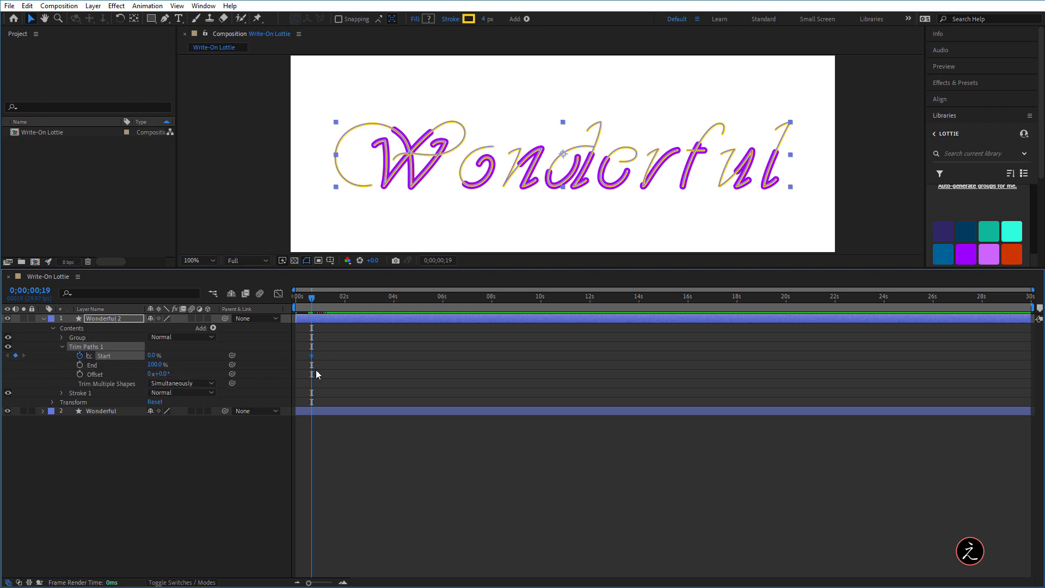
drag(145, 356, 158, 357)
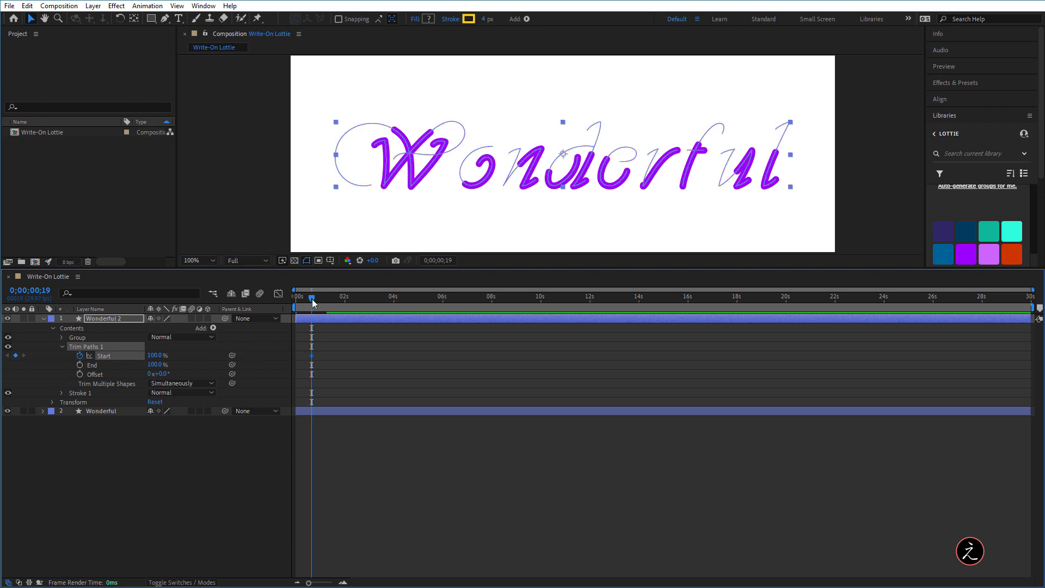
drag(312, 297, 341, 302)
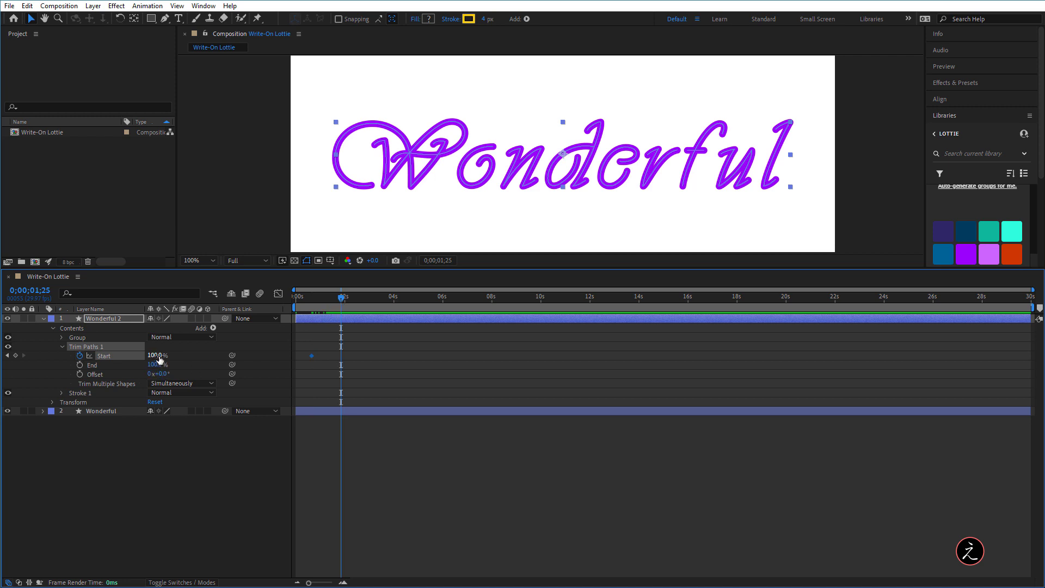
drag(159, 359, 36, 370)
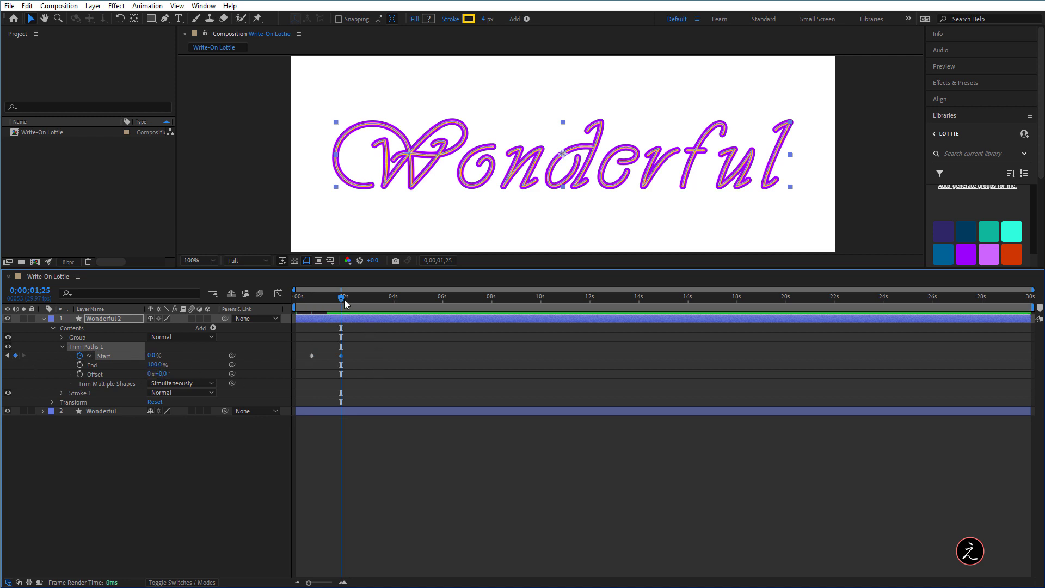
Preview the combined purple and yellow write-on from time 0;00;00;00
drag(345, 303, 296, 297)
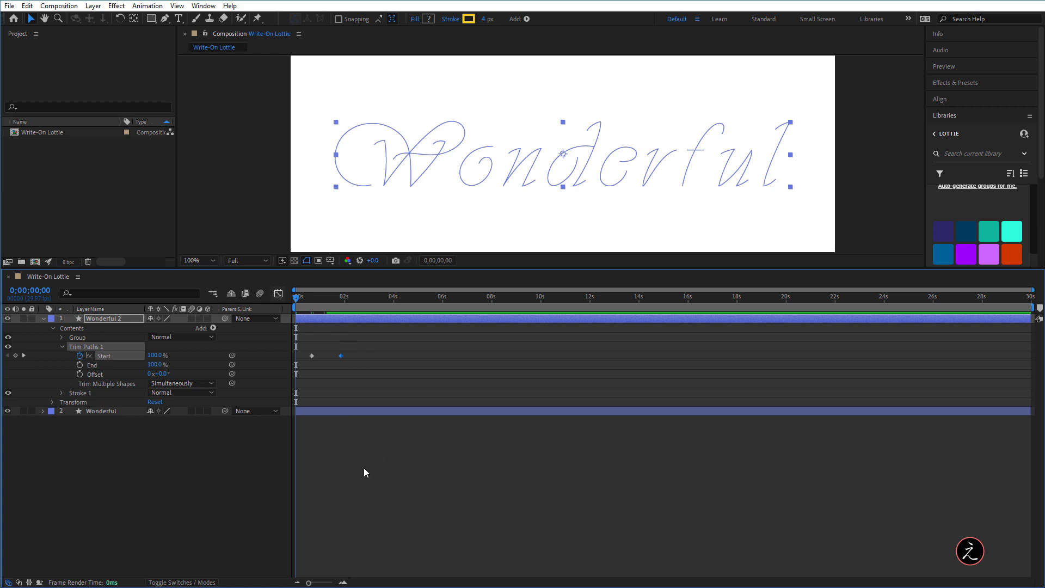
key(space)
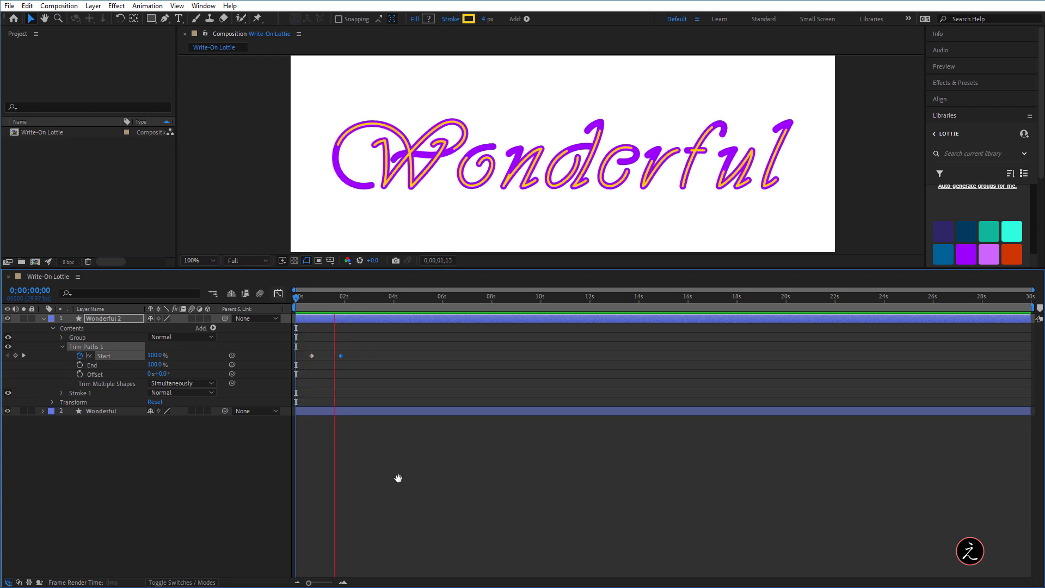
key(space)
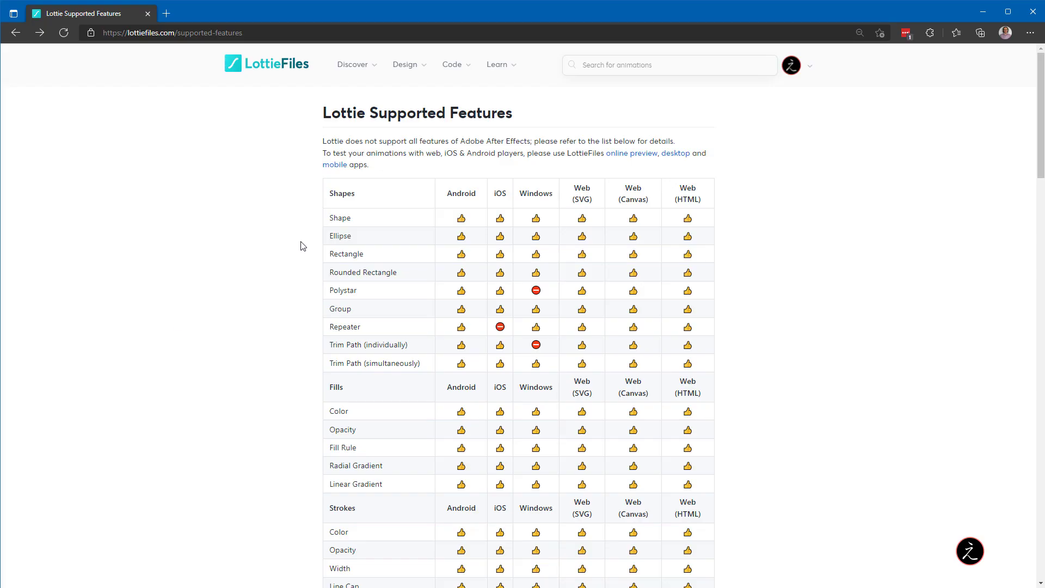
Switch to the browser and check Trim Path (simultaneously) support on LottieFiles' Lottie Supported Features page
drag(372, 112, 513, 113)
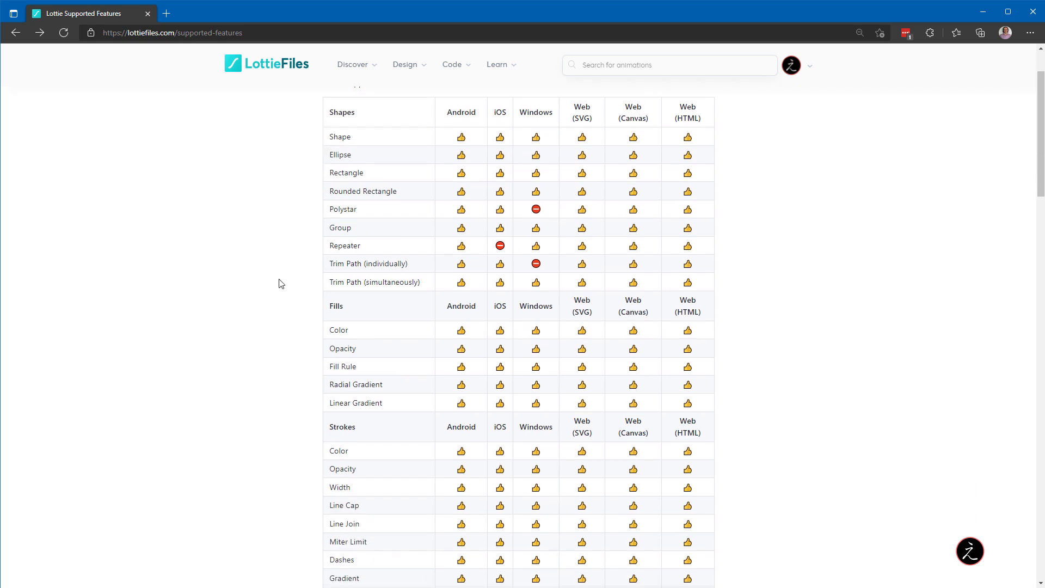
scroll(278, 282, down, 2)
drag(331, 284, 421, 280)
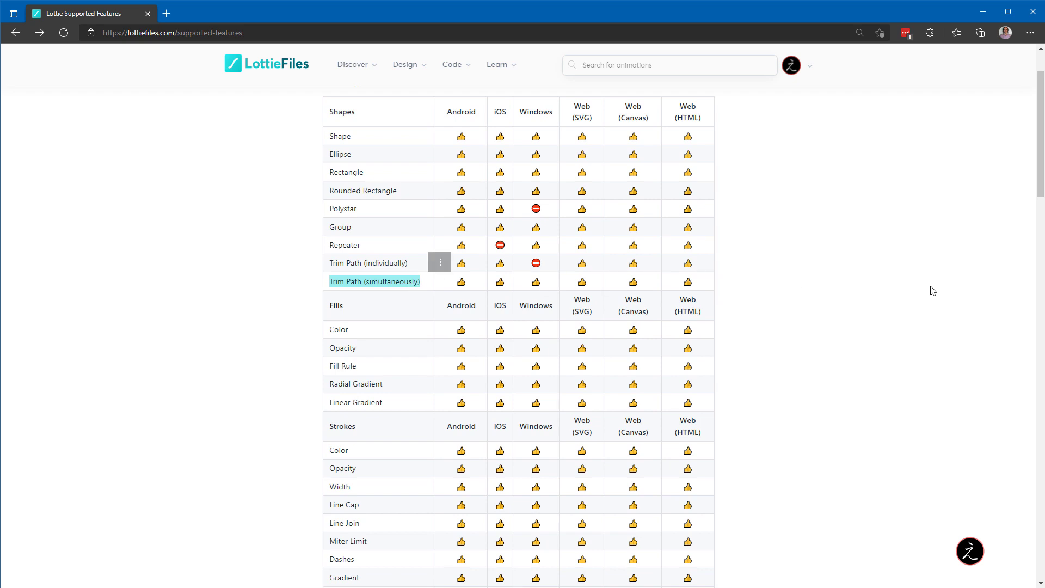
scroll(240, 341, down, 5)
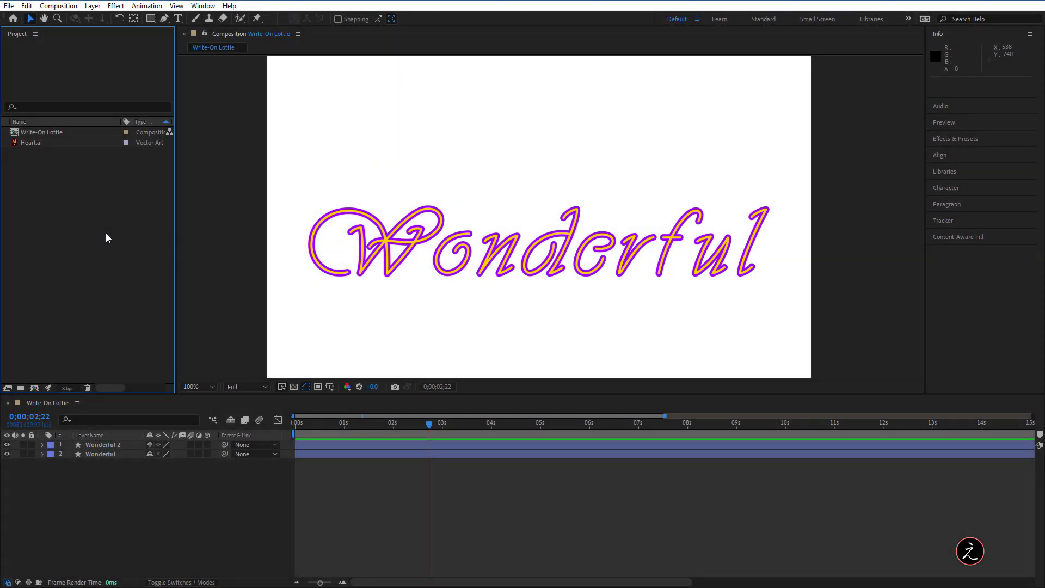
Place Heart.ai above the Wonderful layers in the Write-On Lottie timeline and create shapes from the vector layer
click(70, 143)
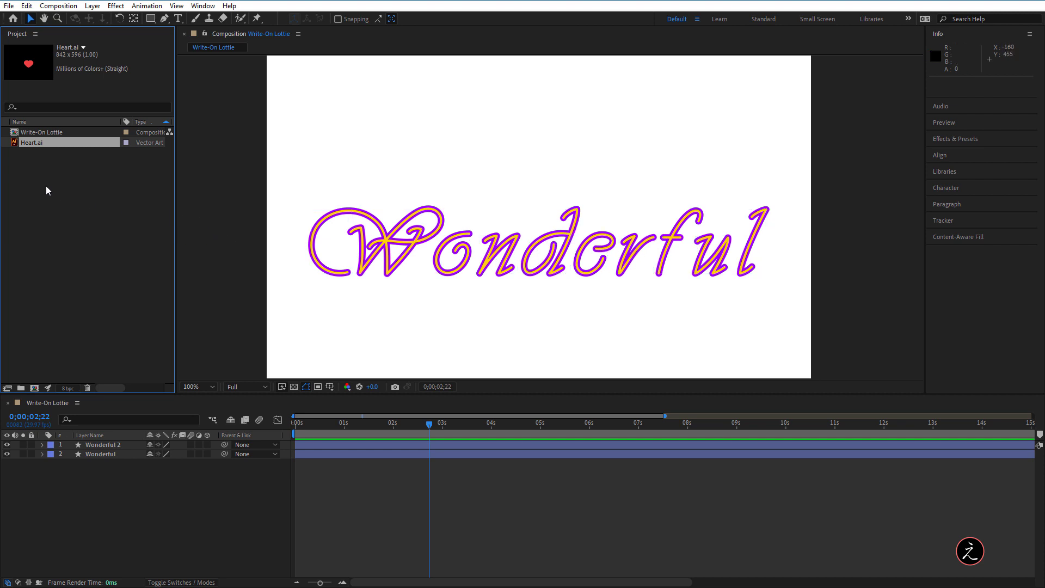
drag(65, 145, 136, 443)
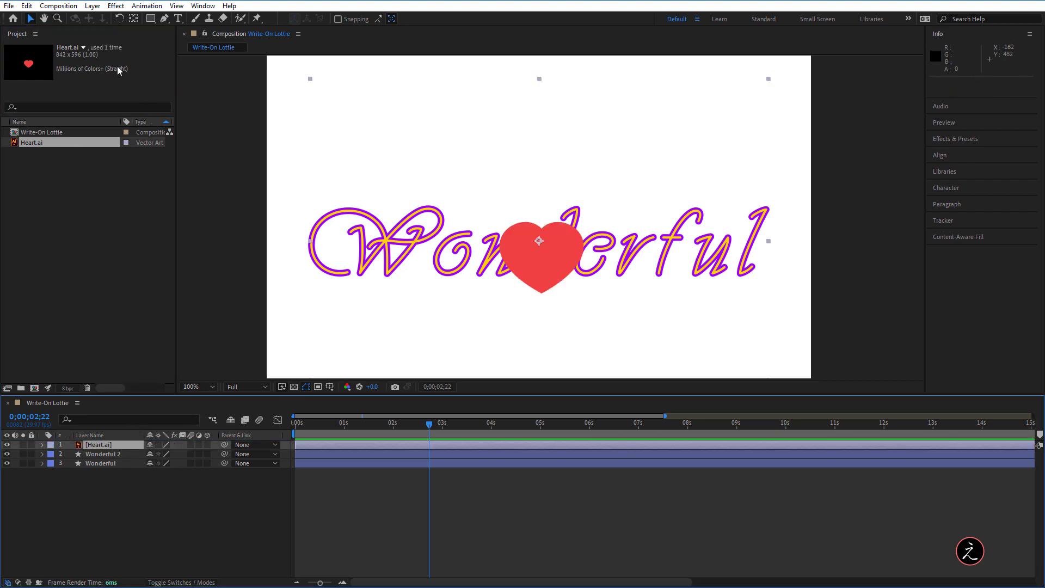
click(96, 9)
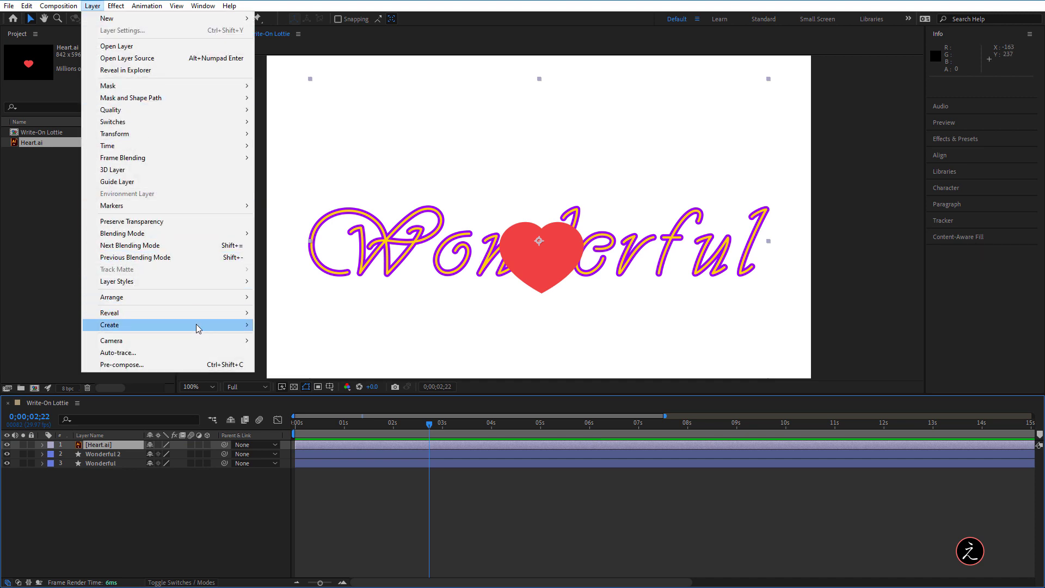
mouse_move(199, 333)
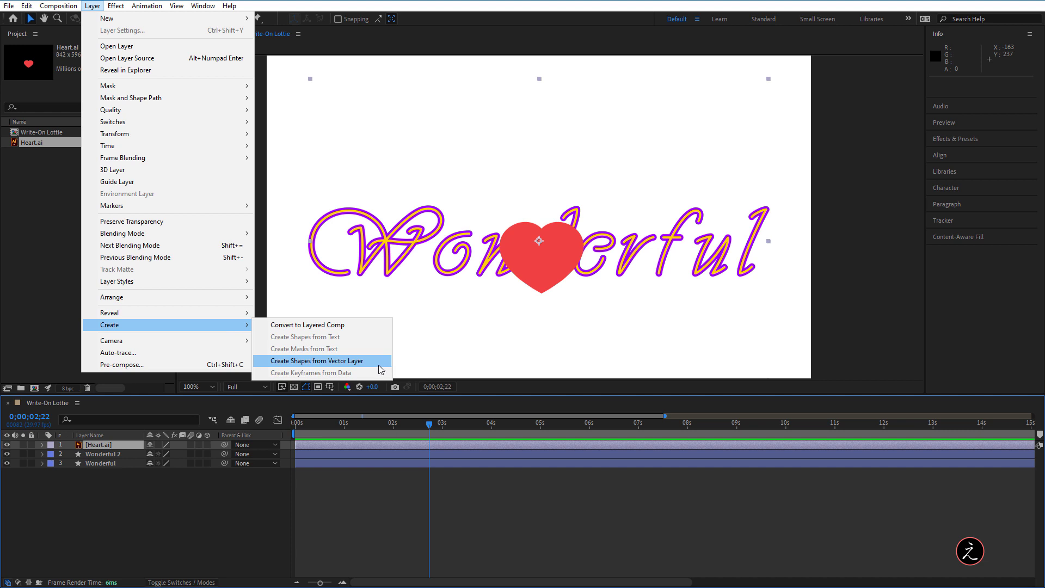
click(337, 361)
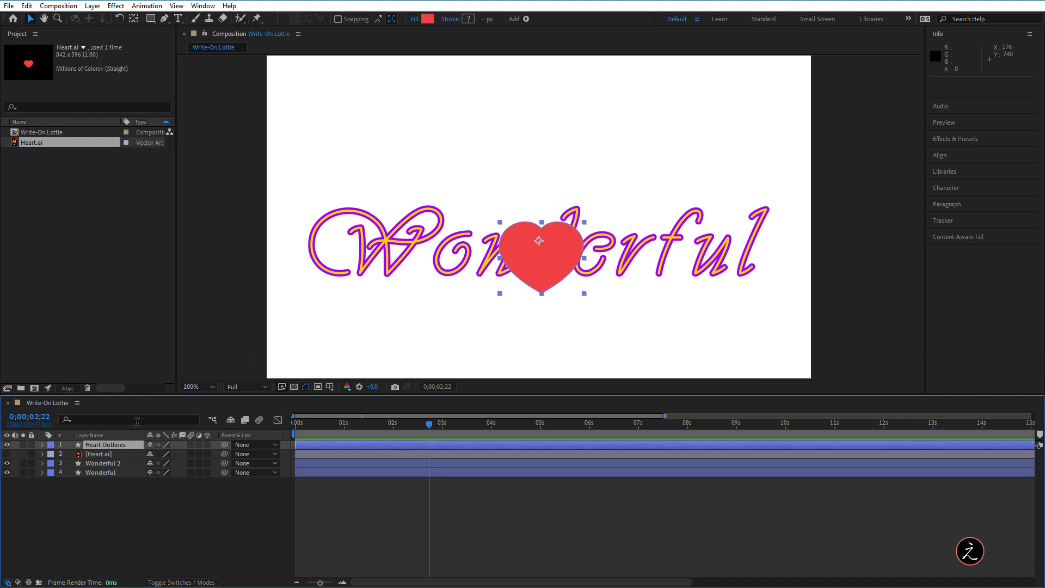
Delete the original Heart.ai layer from the timeline and rename the Heart Outlines layer to Heart
click(129, 456)
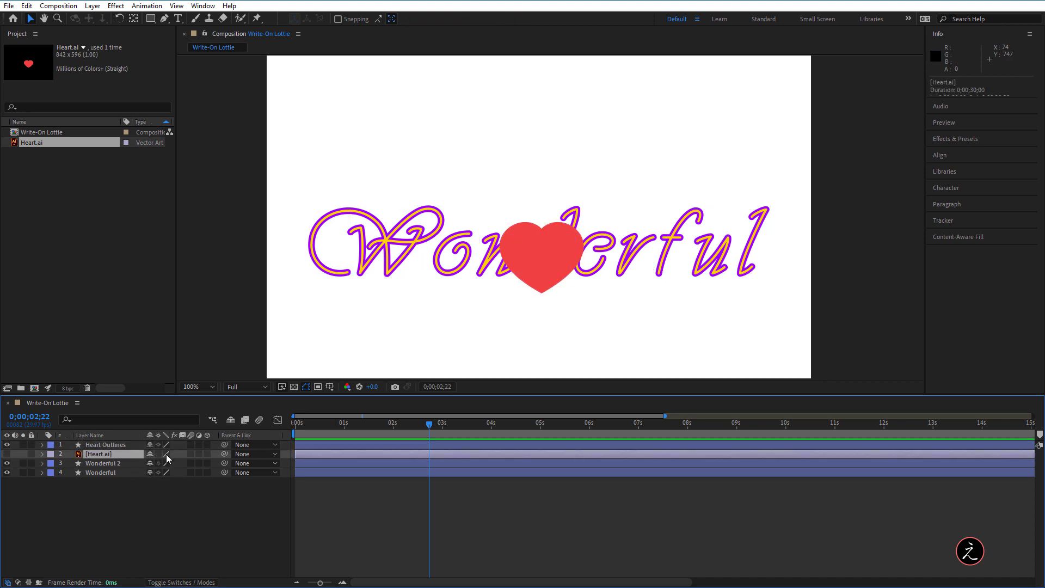
key(Delete)
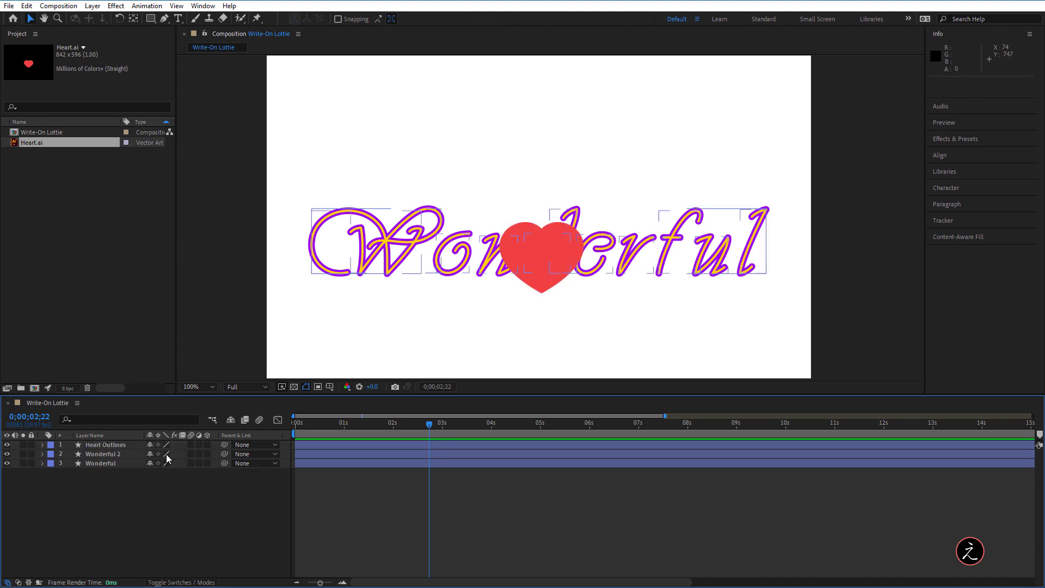
click(119, 446)
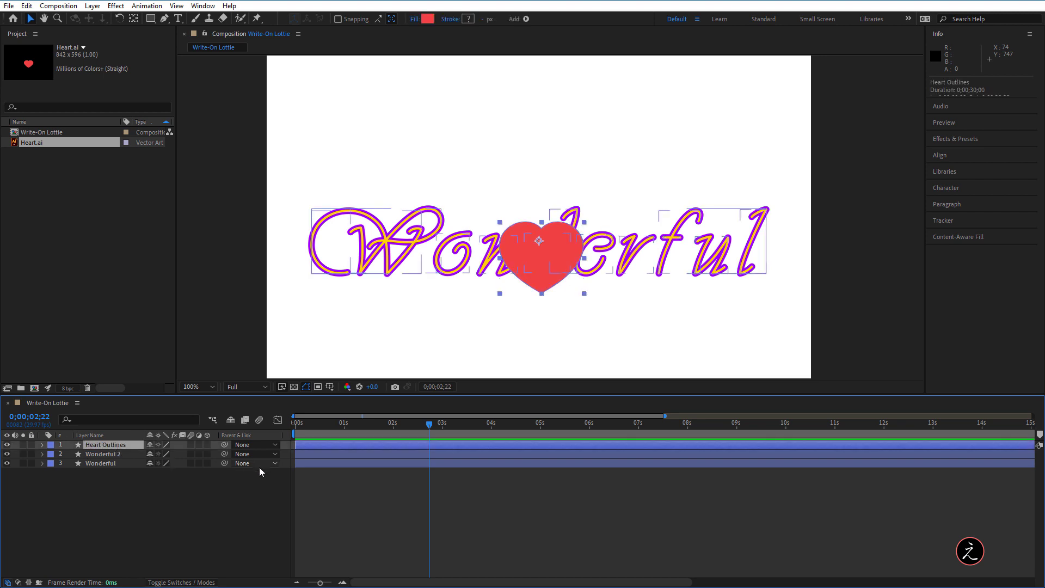
key(Return)
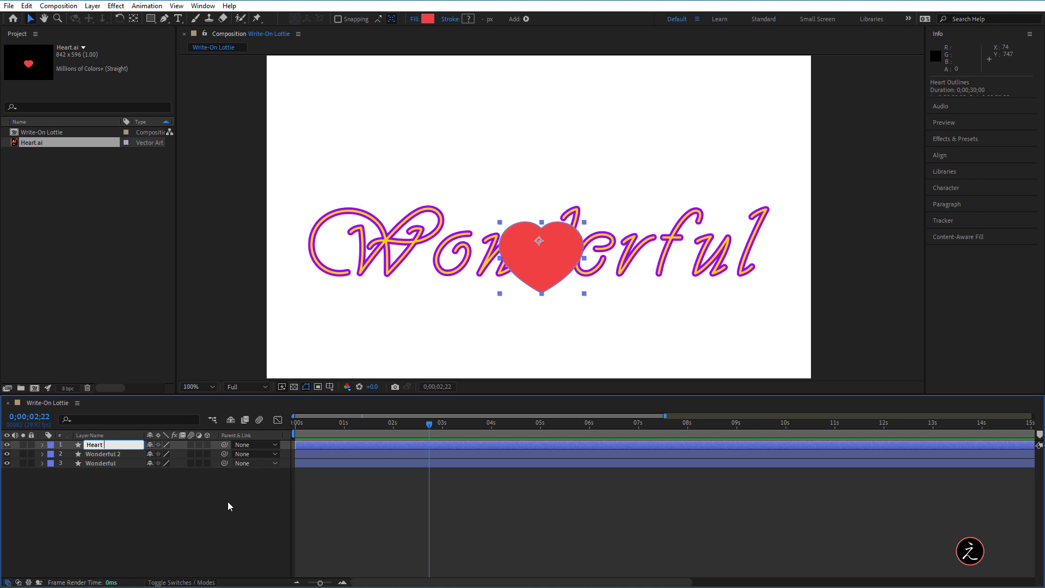
key(Return)
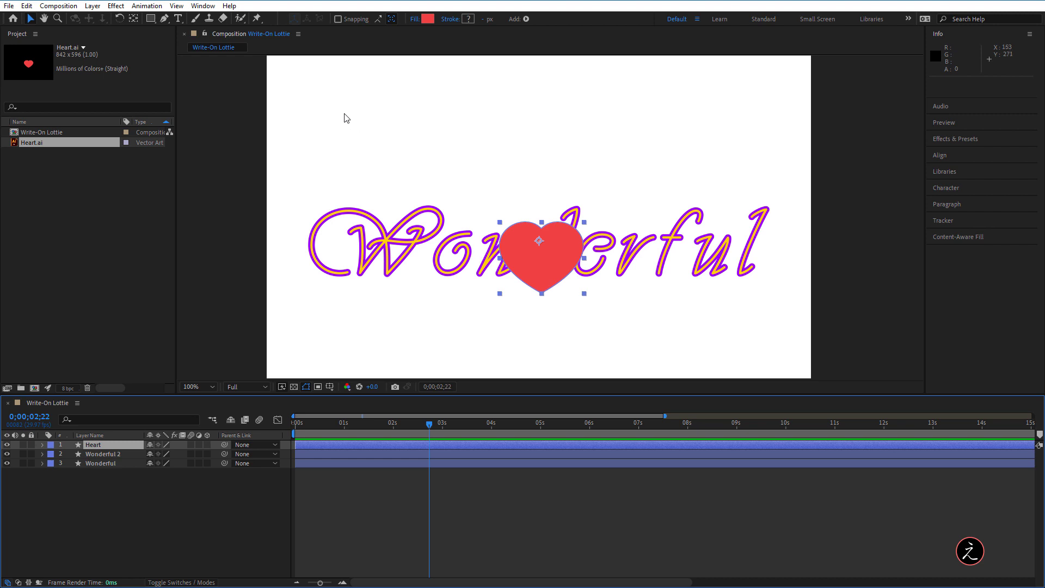
Center the Heart layer's anchor point in its layer content
click(92, 6)
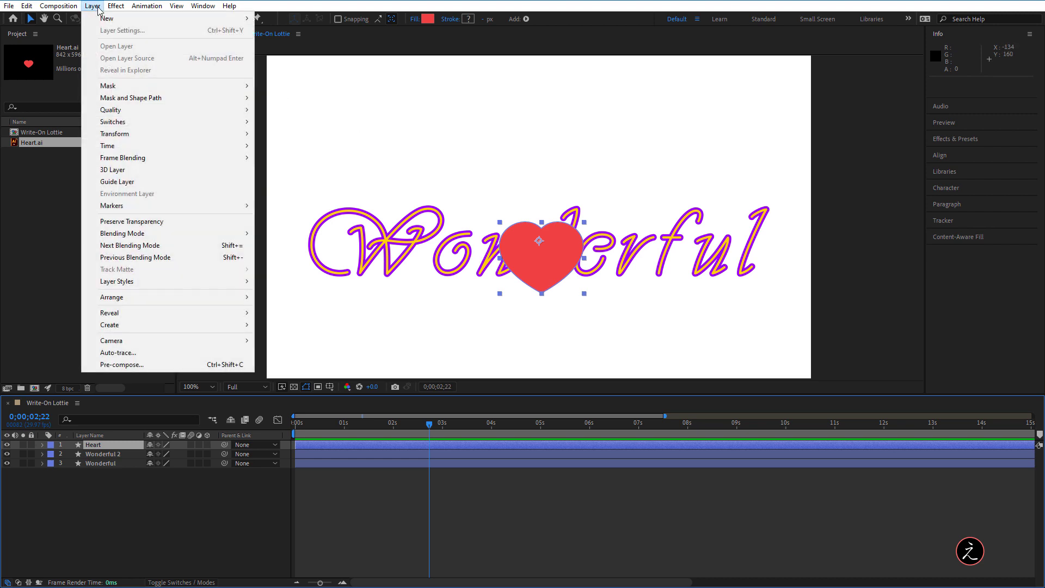
mouse_move(170, 135)
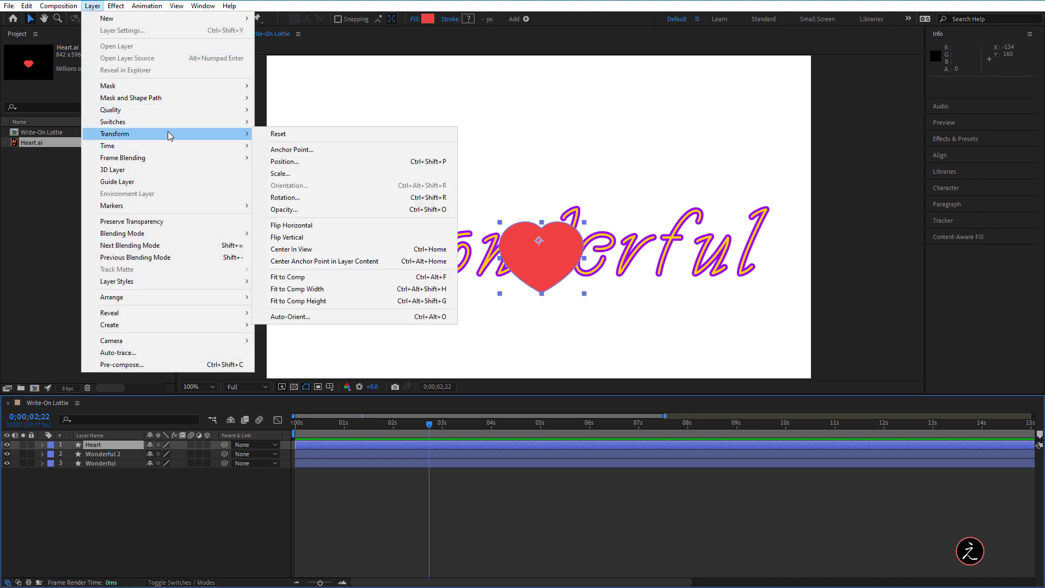
click(389, 263)
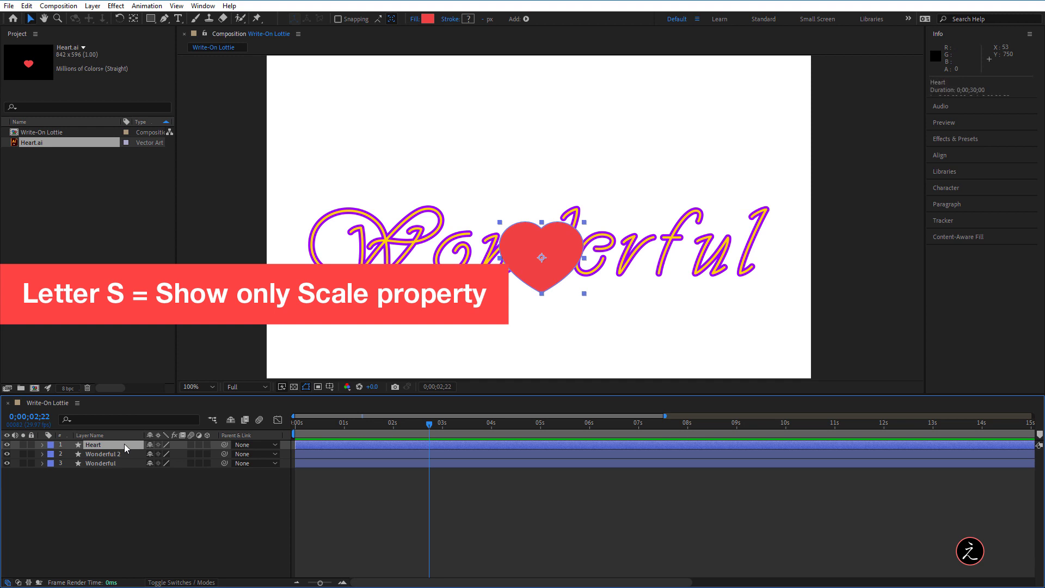
Scale the Heart layer to 35% and move it above the gap between the n and d, at about 485, 466
key(s)
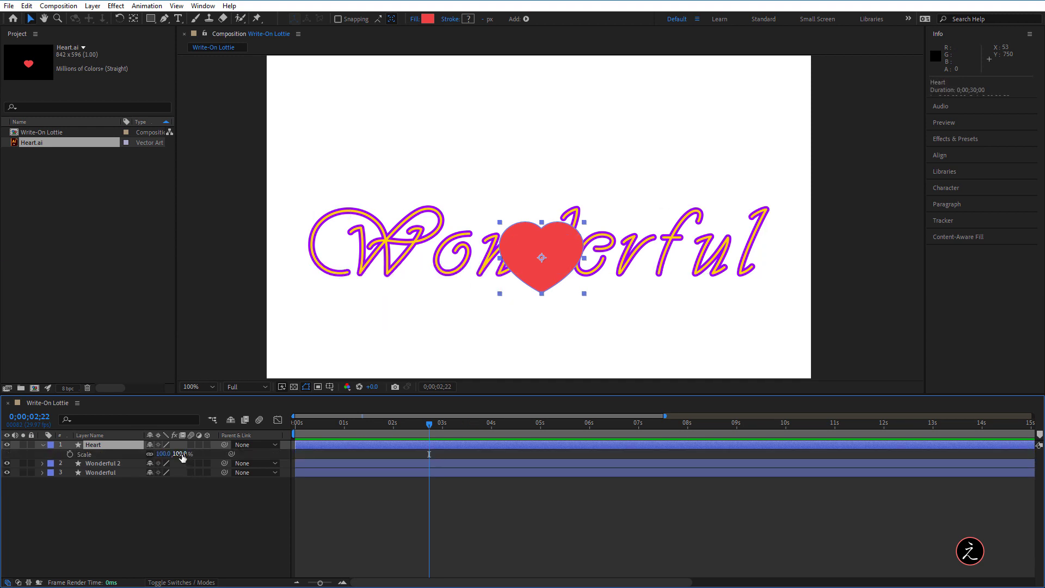
drag(182, 457, 150, 456)
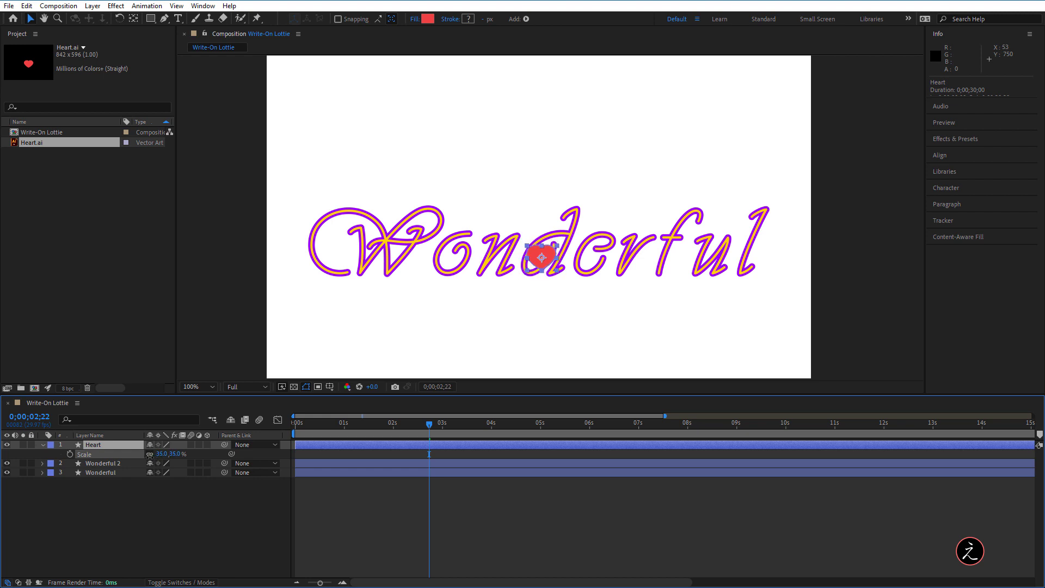
drag(149, 454, 150, 454)
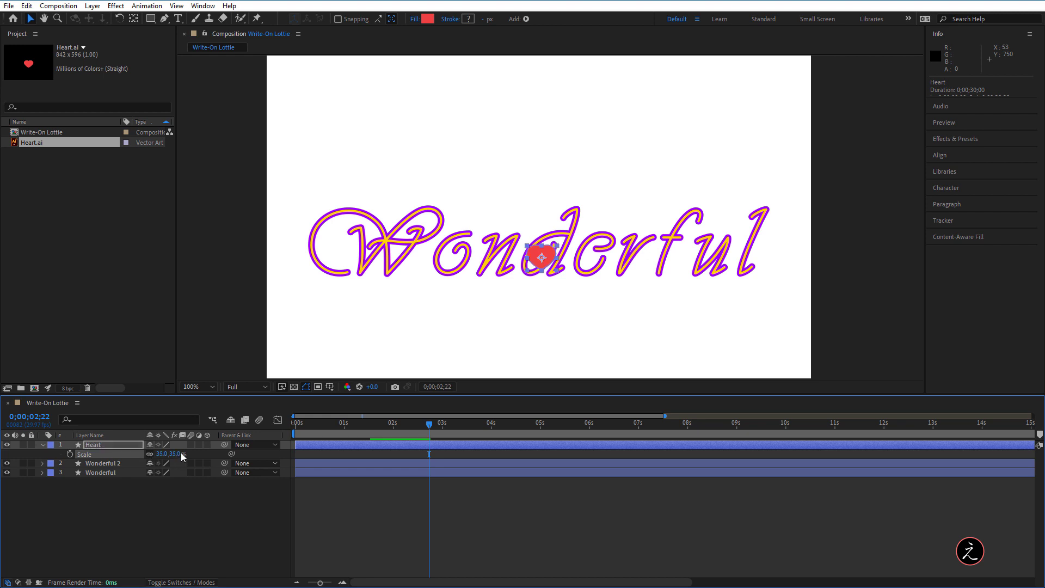
drag(547, 250, 537, 218)
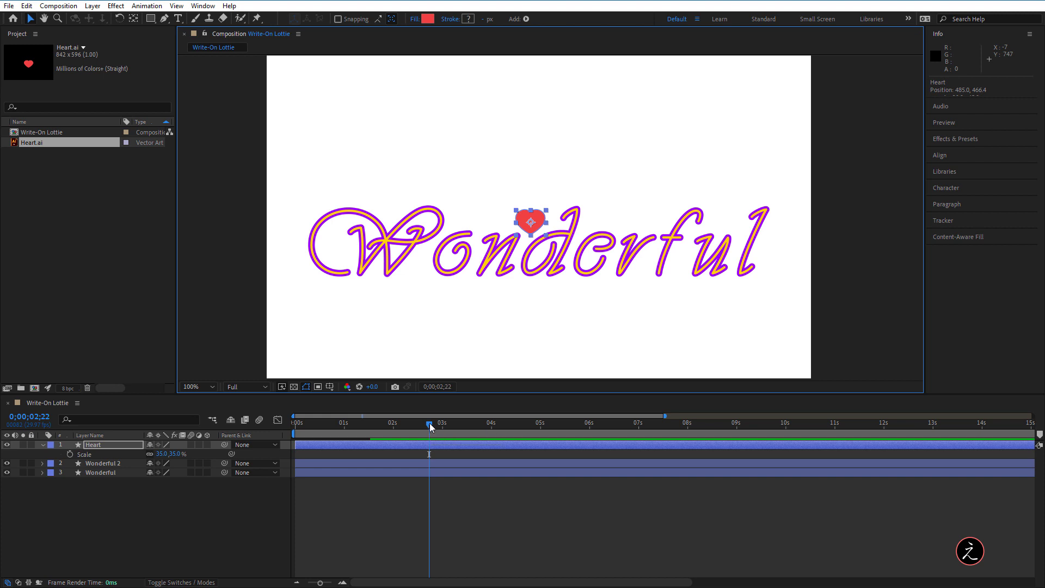
Add a Position keyframe to the Heart layer at 0;00;01;18
mouse_move(429, 426)
mouse_down()
mouse_move(323, 432)
mouse_move(381, 433)
mouse_move(370, 434)
mouse_move(376, 426)
mouse_up()
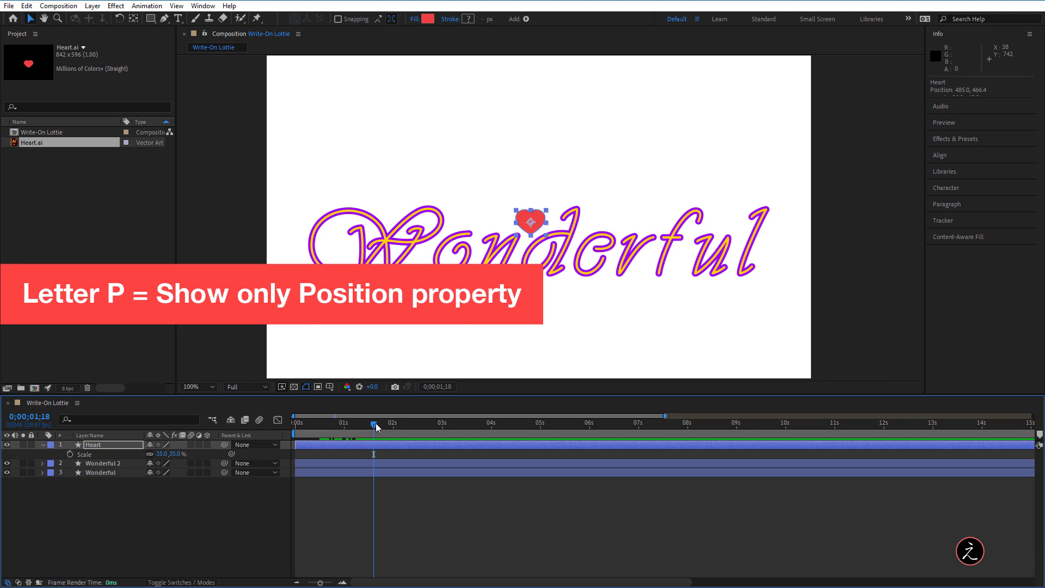
key(p)
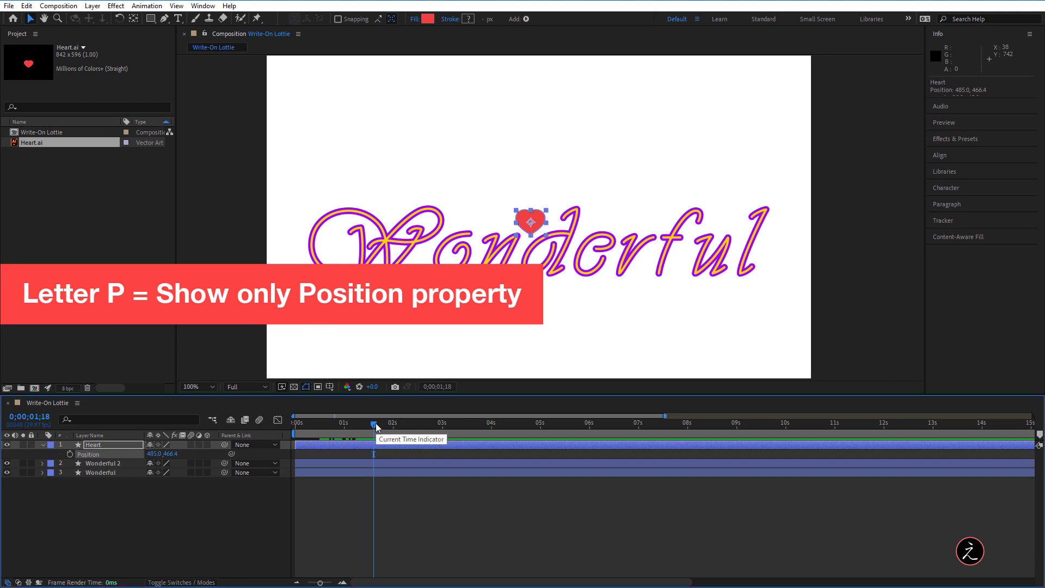
click(70, 454)
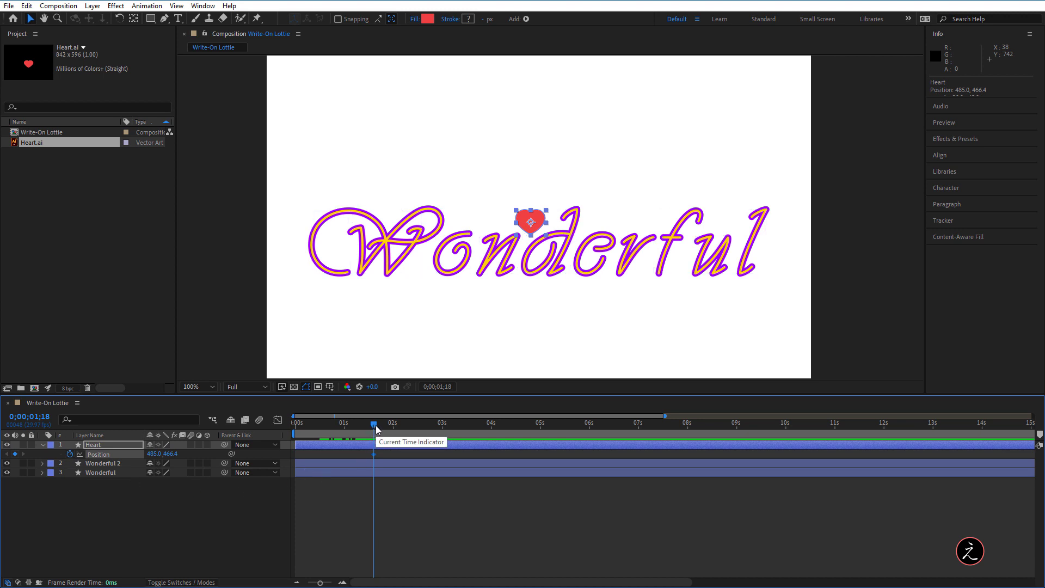
At 0;00;02;11, move the Heart straight up above the word to about 485, 190 to keyframe its rise
drag(374, 426, 411, 427)
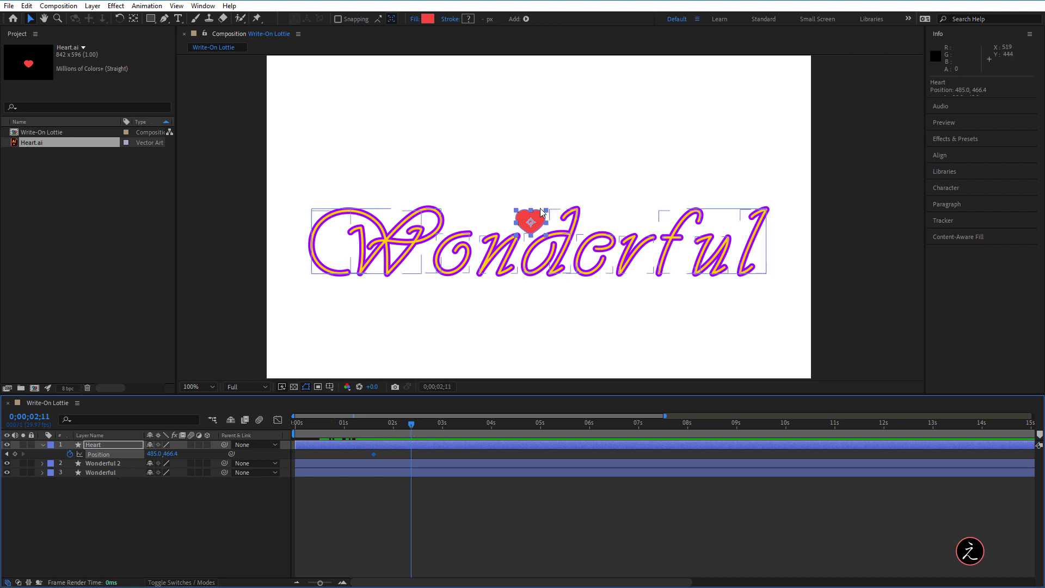
drag(532, 221, 528, 81)
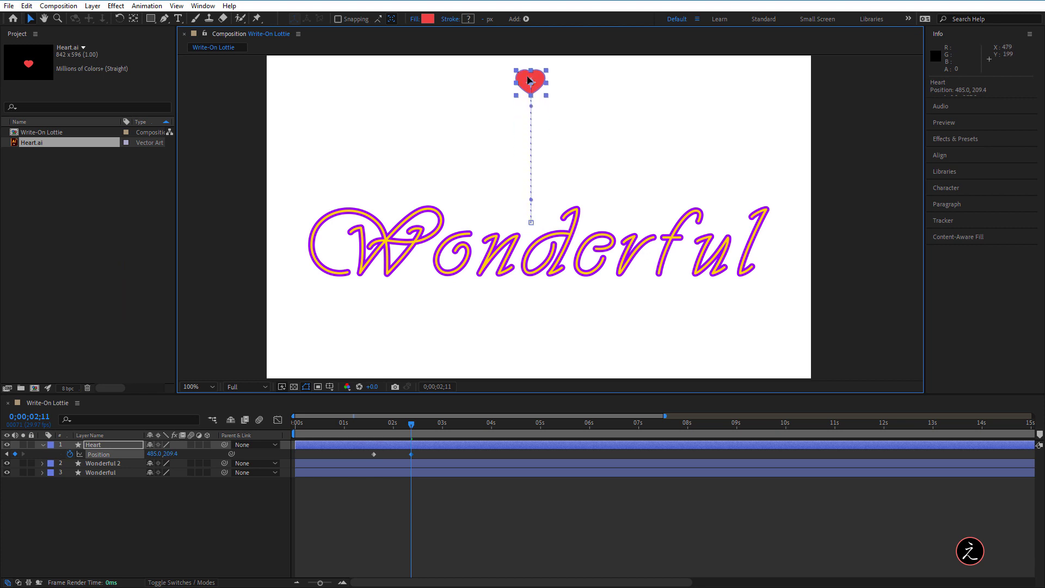
key(h)
drag(490, 122, 486, 180)
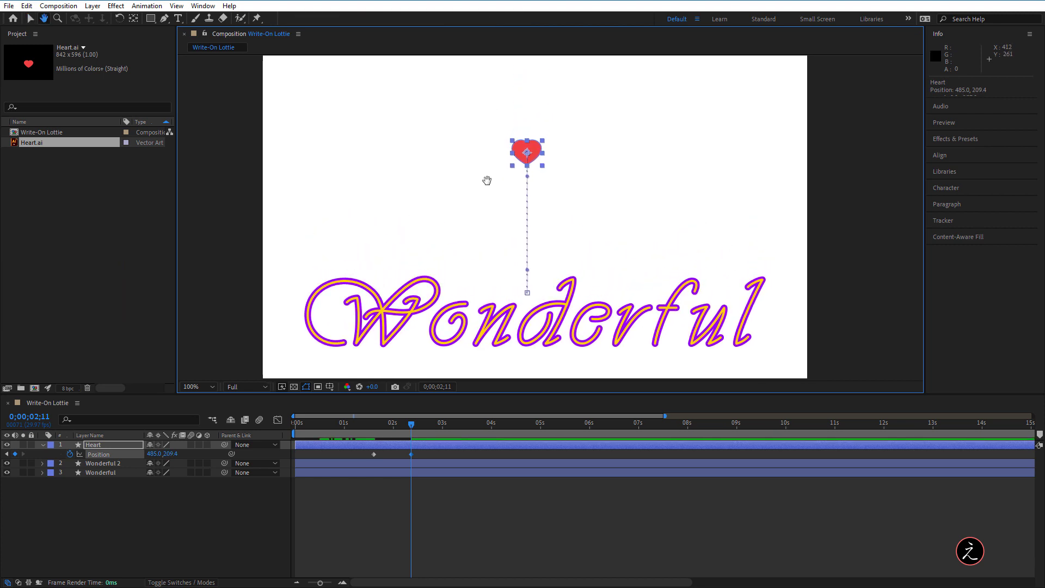
key(v)
drag(530, 150, 530, 139)
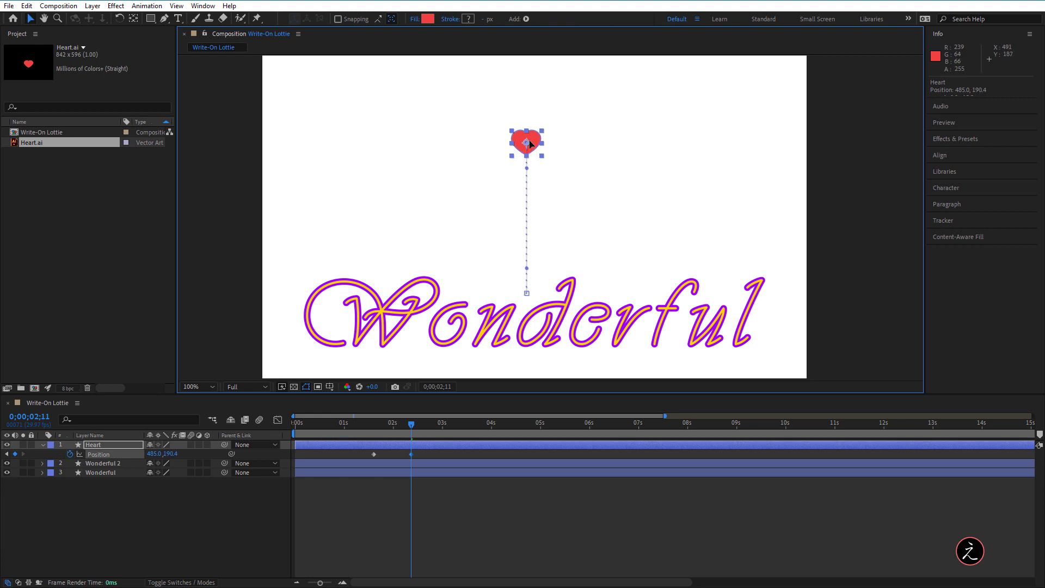
key(h)
drag(463, 225, 455, 181)
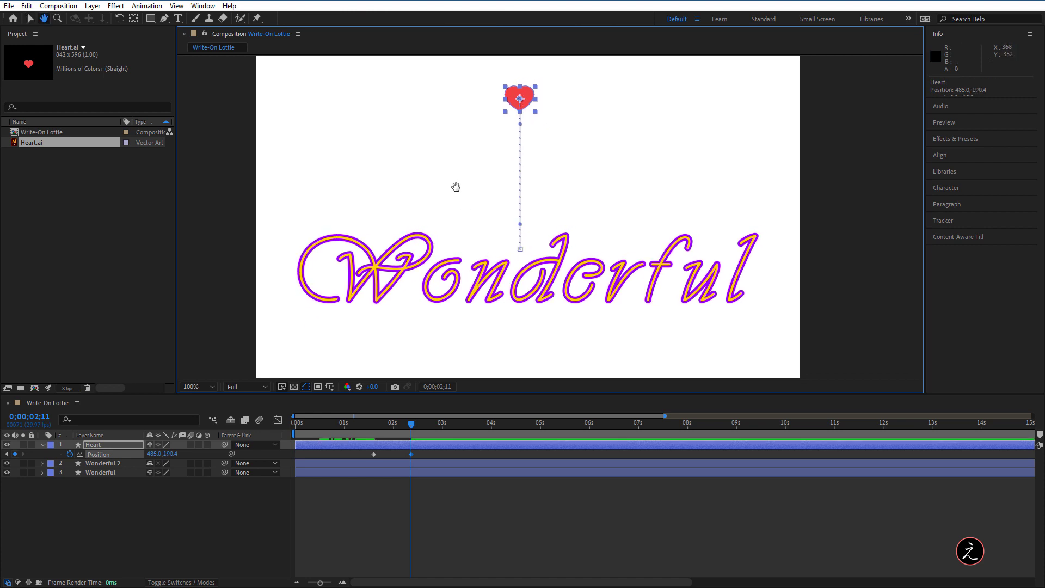
key(v)
Reveal the Heart layer's transform properties and add a 0% Opacity keyframe at 0;00;02;11
click(87, 445)
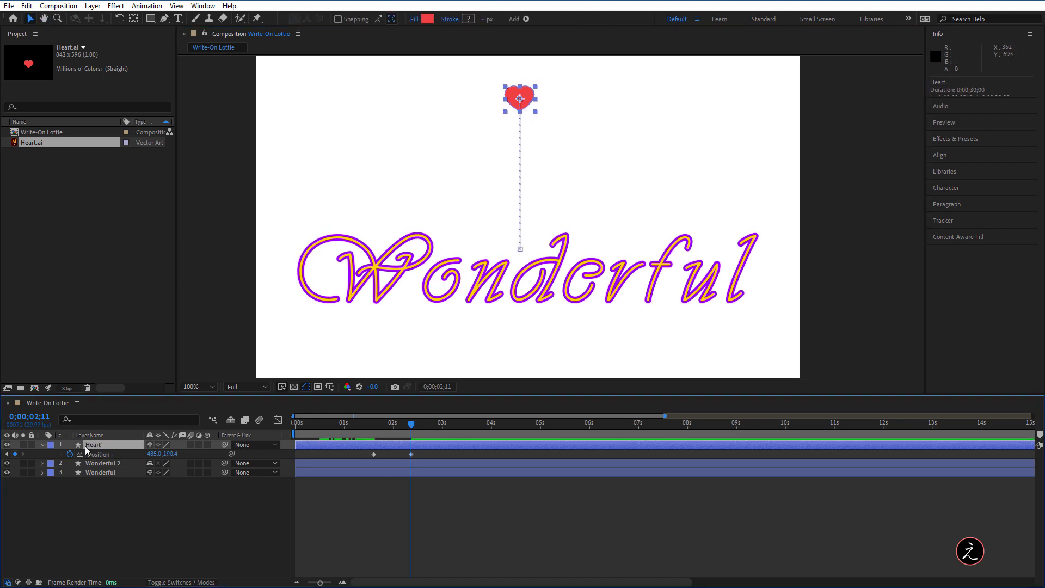
click(43, 445)
click(42, 445)
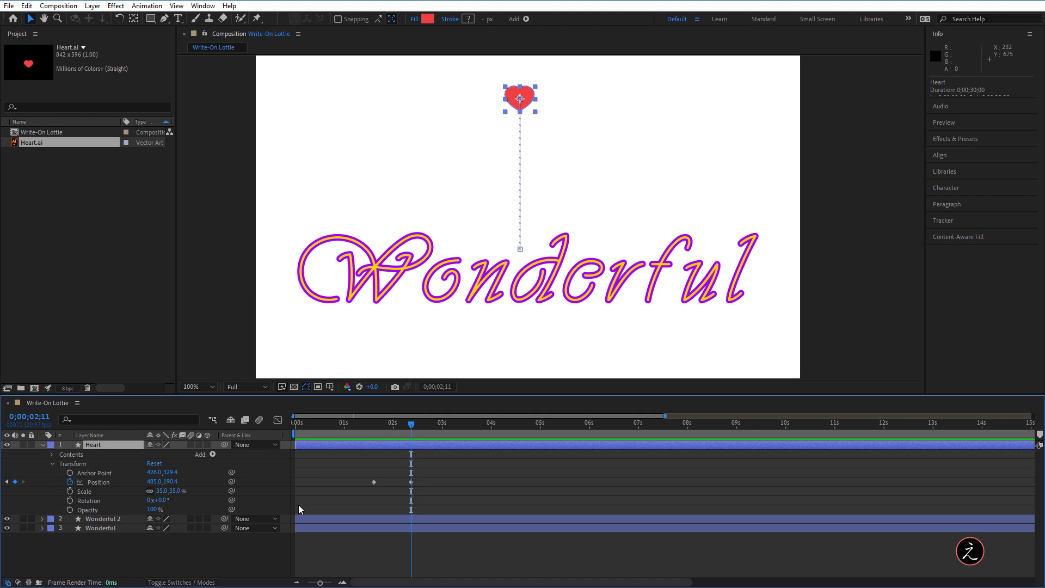
click(69, 509)
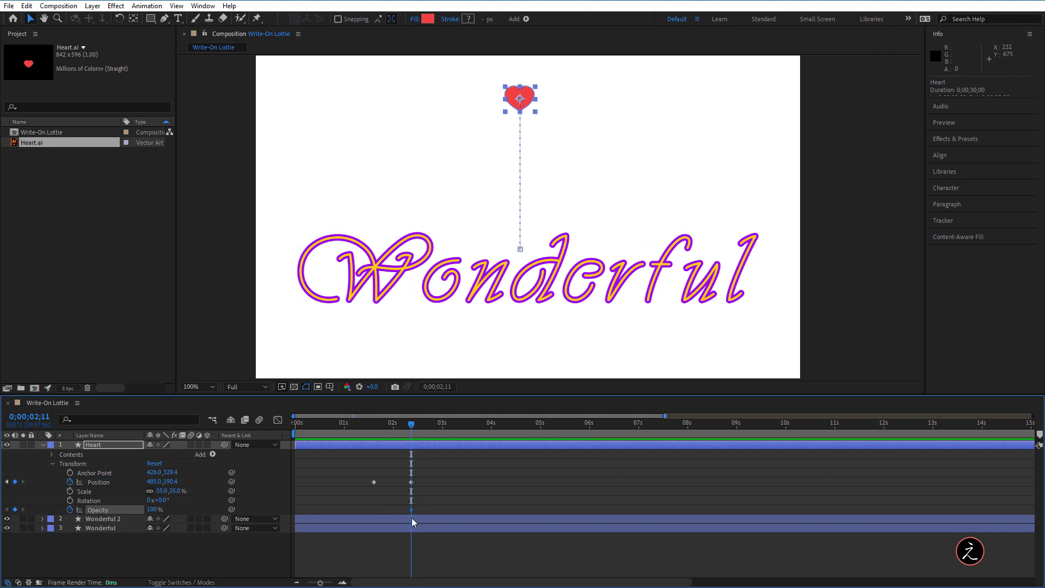
click(153, 509)
text(0)
key(Return)
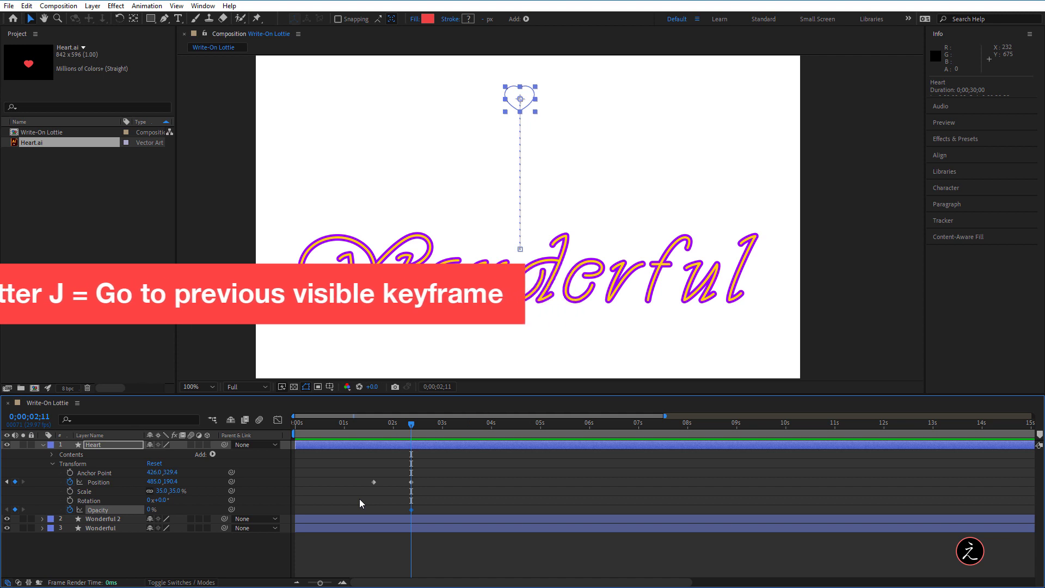
Set the Heart's Opacity to 100% at its first Position keyframe, 0;00;01;18, and preview the animation
key(j)
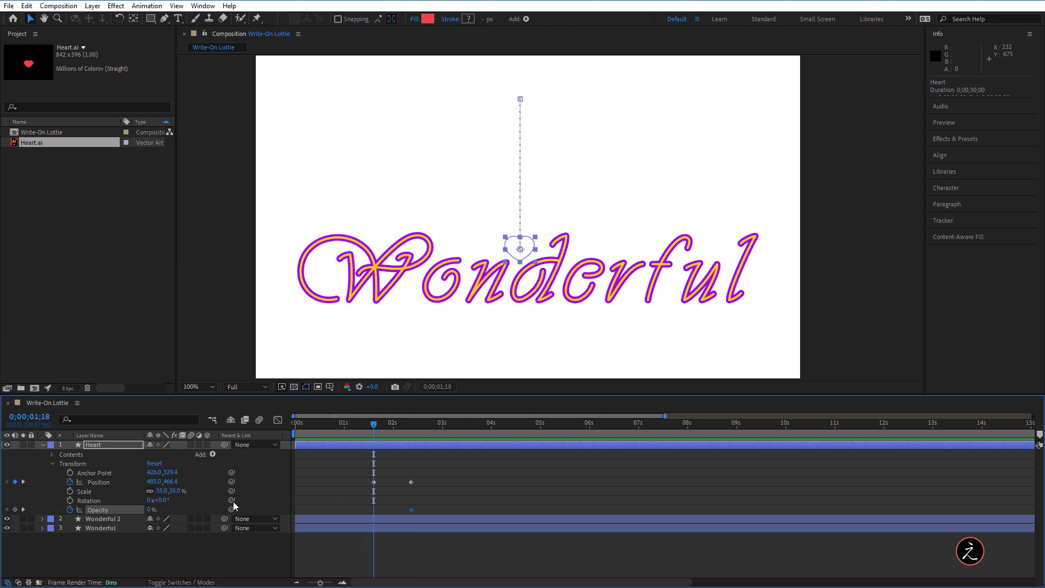
drag(151, 510, 213, 509)
drag(377, 426, 348, 424)
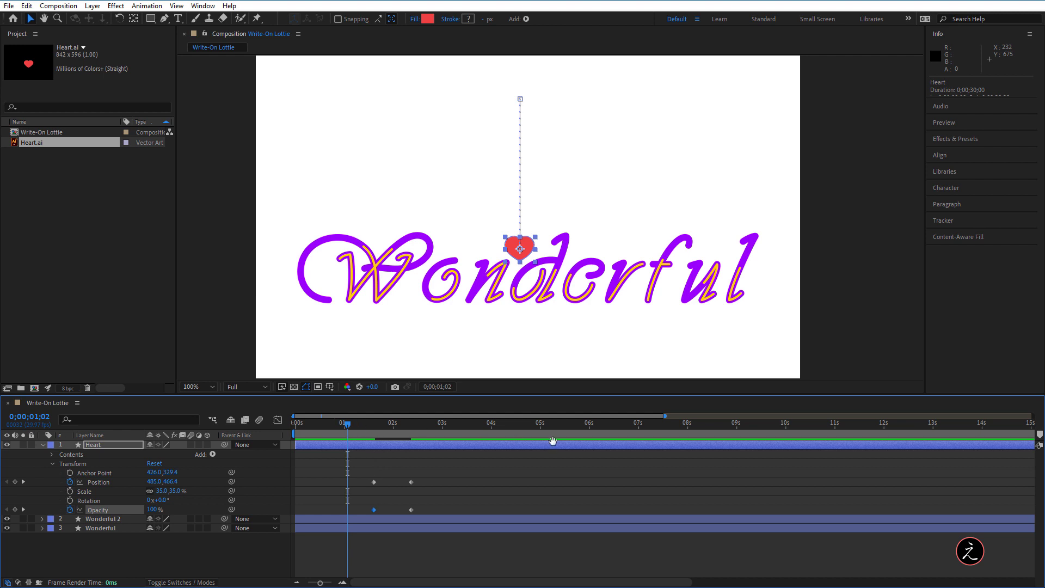
key(space)
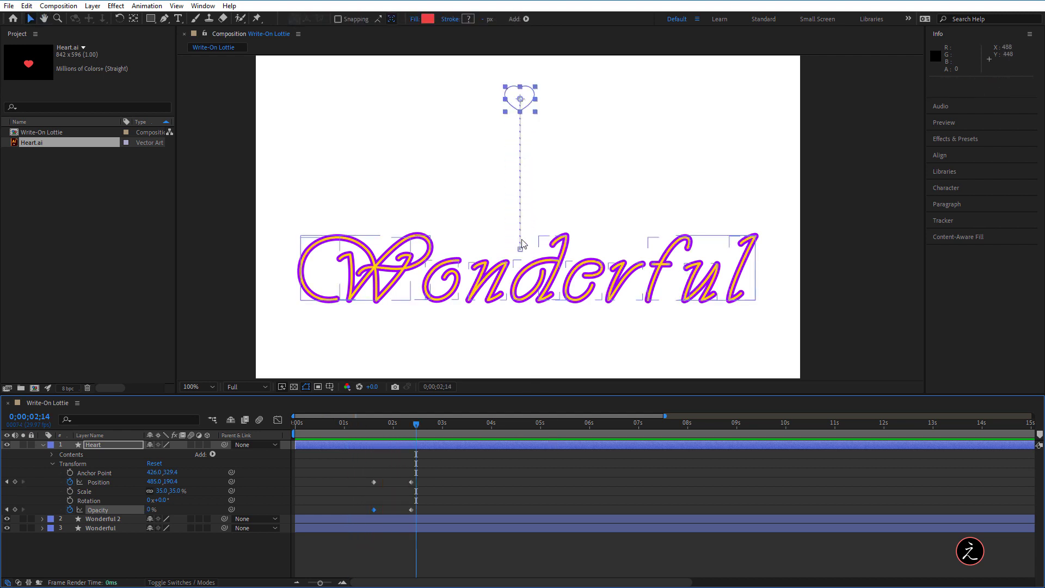
Add a 0% Opacity keyframe to the Heart layer at 0;00;01;17, one frame before the full-opacity keyframe
drag(417, 426, 369, 438)
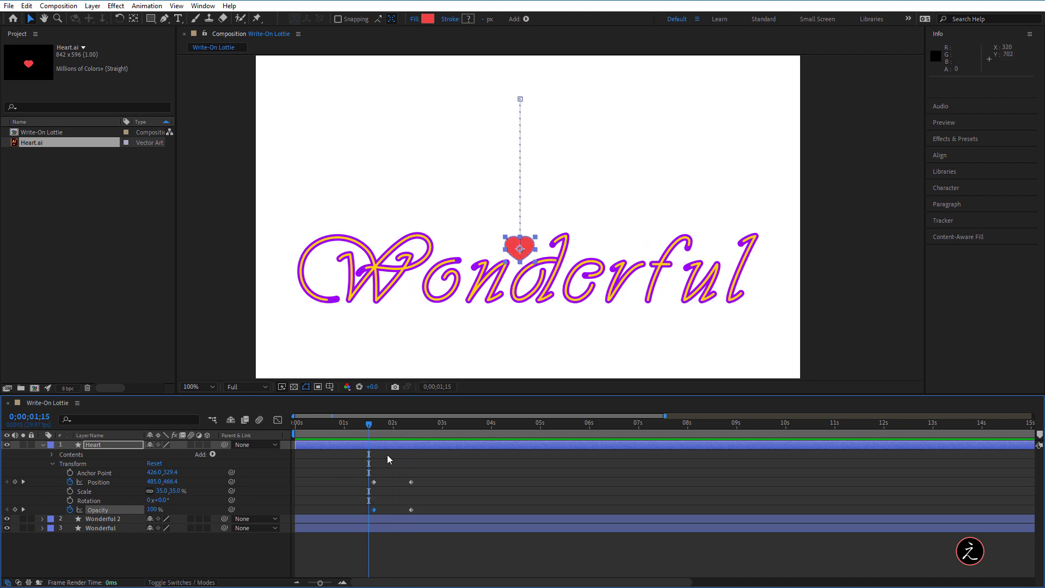
drag(320, 582, 330, 583)
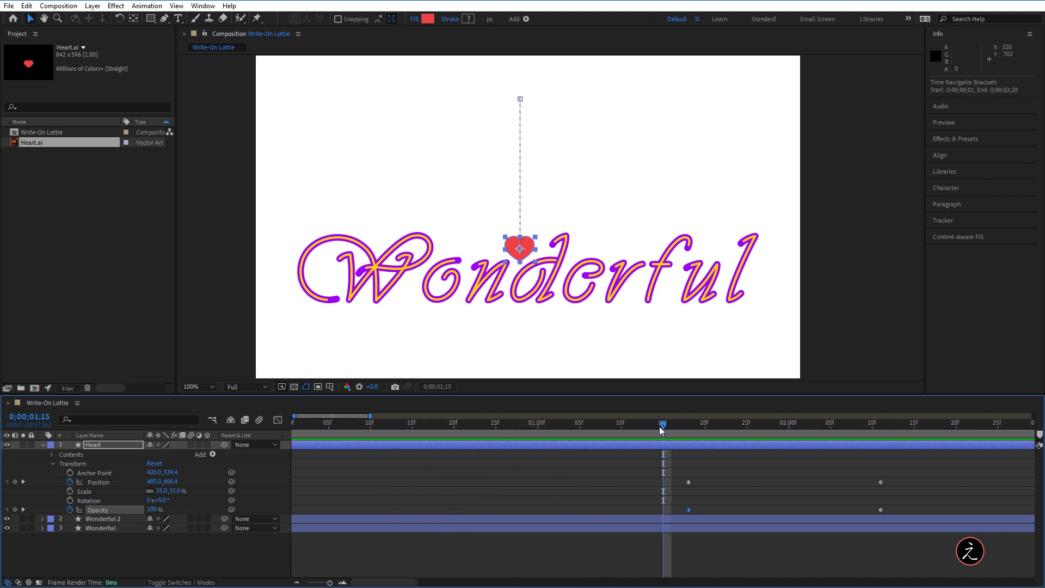
drag(663, 426, 682, 429)
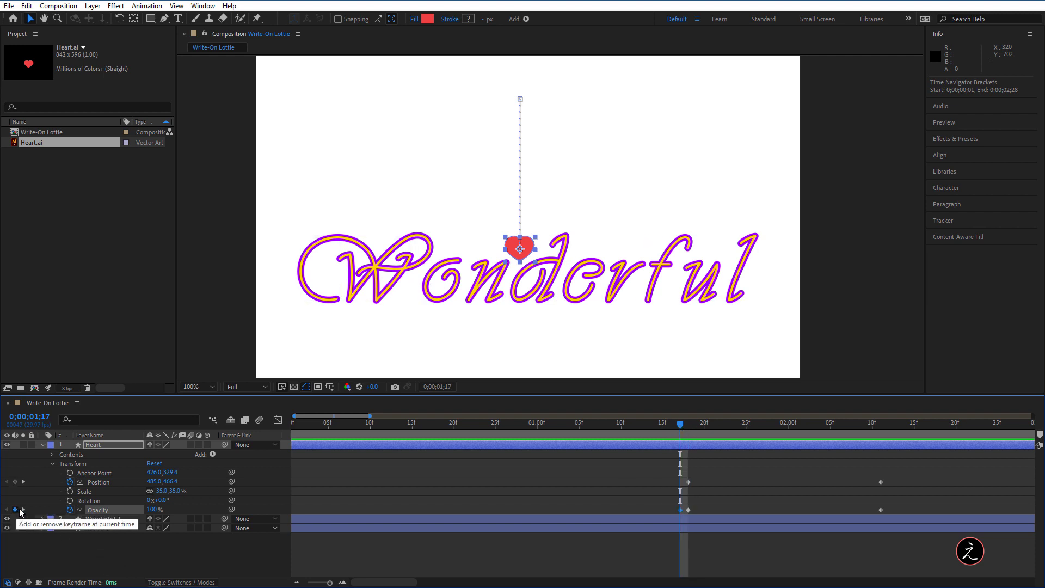
click(15, 510)
drag(154, 511, 94, 511)
Move the Heart's final Position and Opacity keyframes together to 0;00;02;05 and preview the faster rise
drag(327, 583, 320, 583)
drag(405, 474, 408, 512)
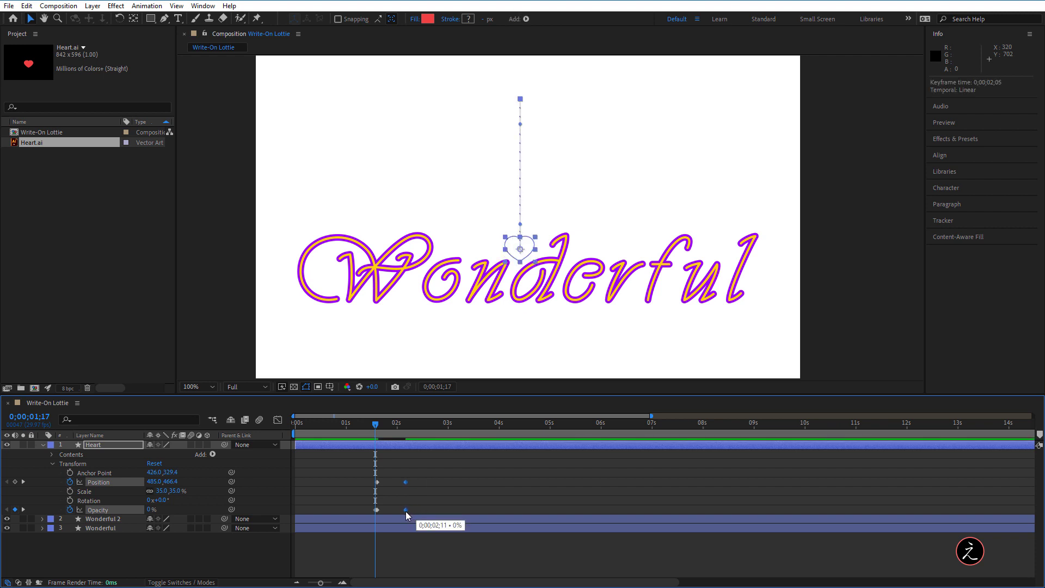
click(336, 430)
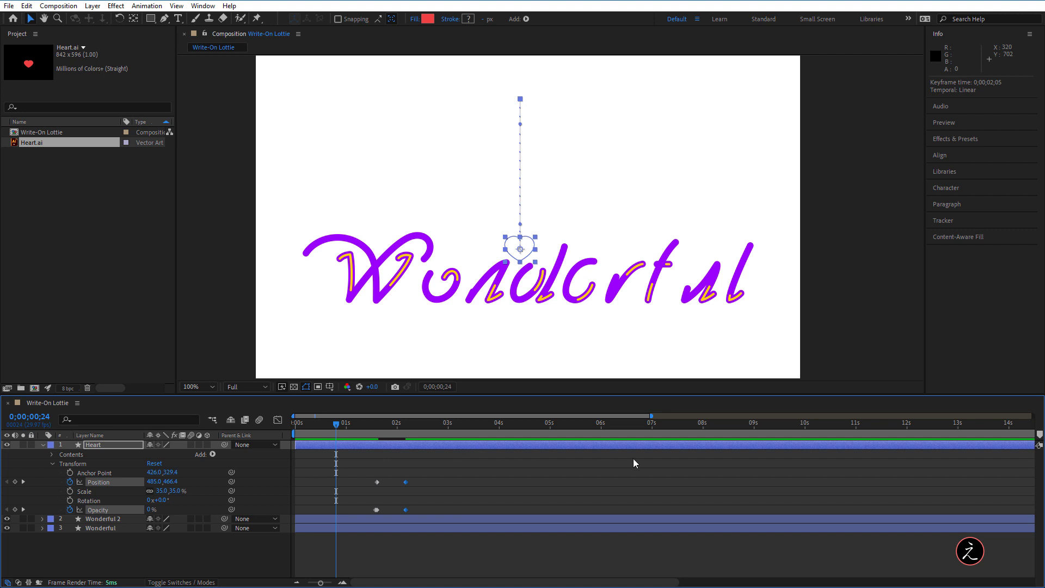
key(space)
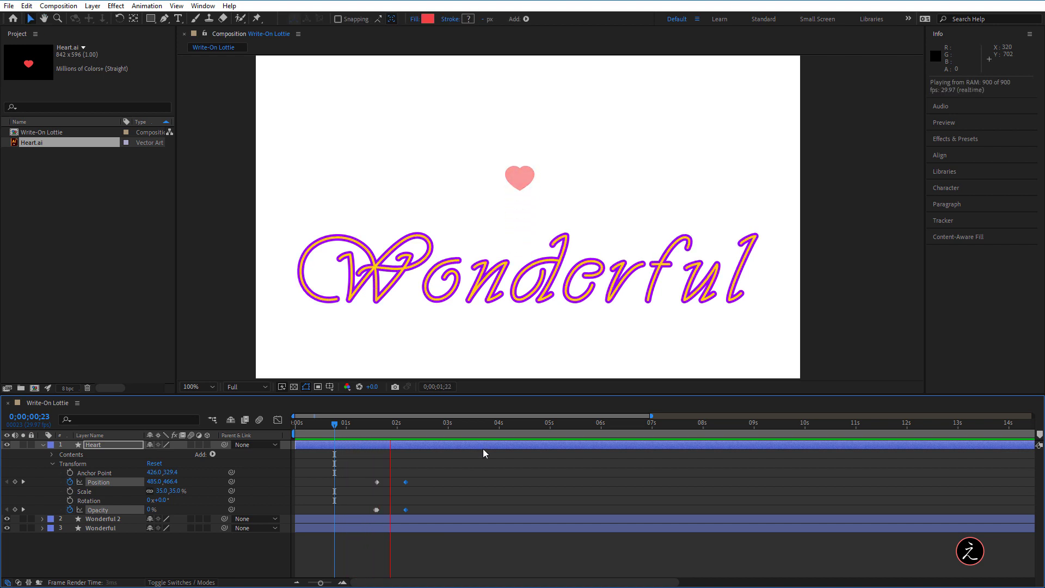
key(space)
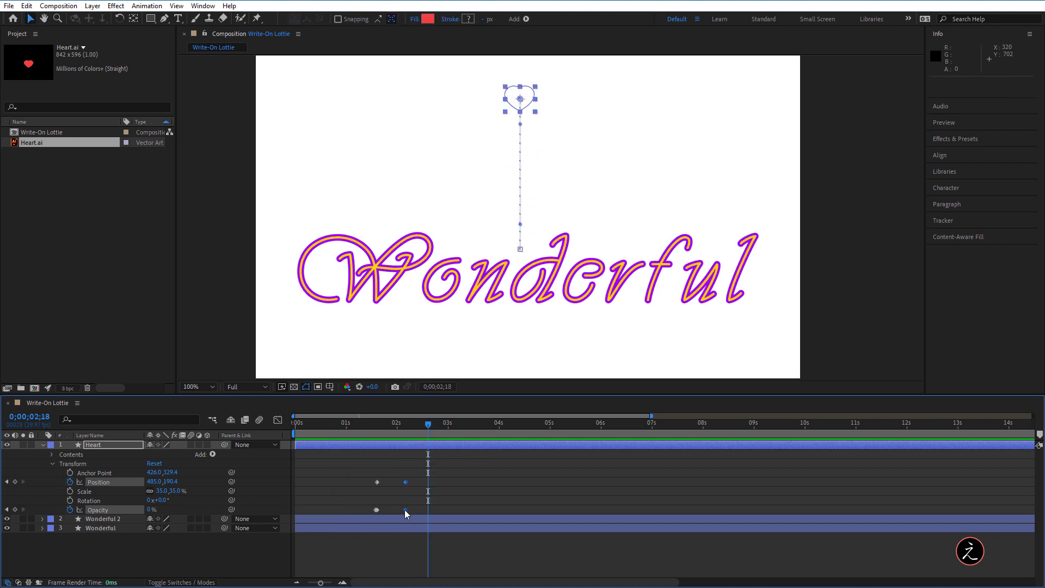
Shift the Heart's final Position and Opacity keyframes slightly earlier and play the animation again
drag(406, 509, 403, 511)
key(space)
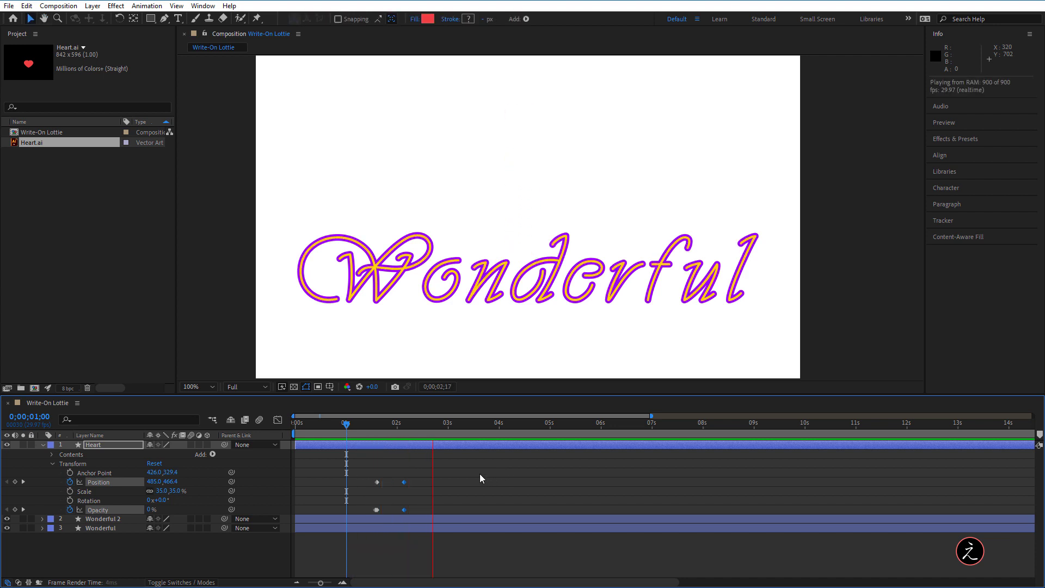
key(space)
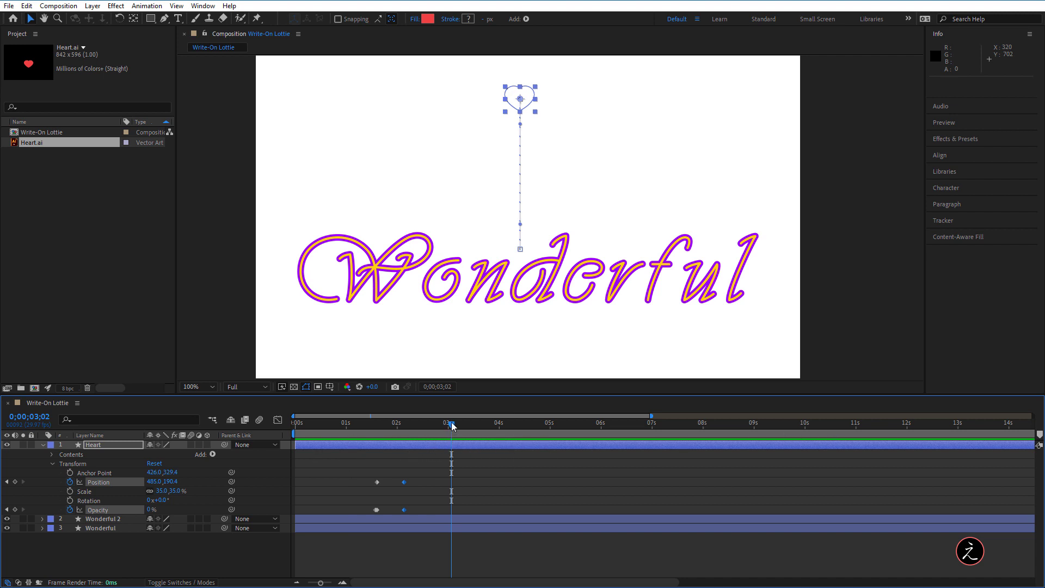
Trim the Heart layer's In point to 0;00;01;14 and its Out point to 0;00;02;07
mouse_move(451, 426)
mouse_down()
mouse_move(351, 432)
mouse_move(370, 431)
mouse_up()
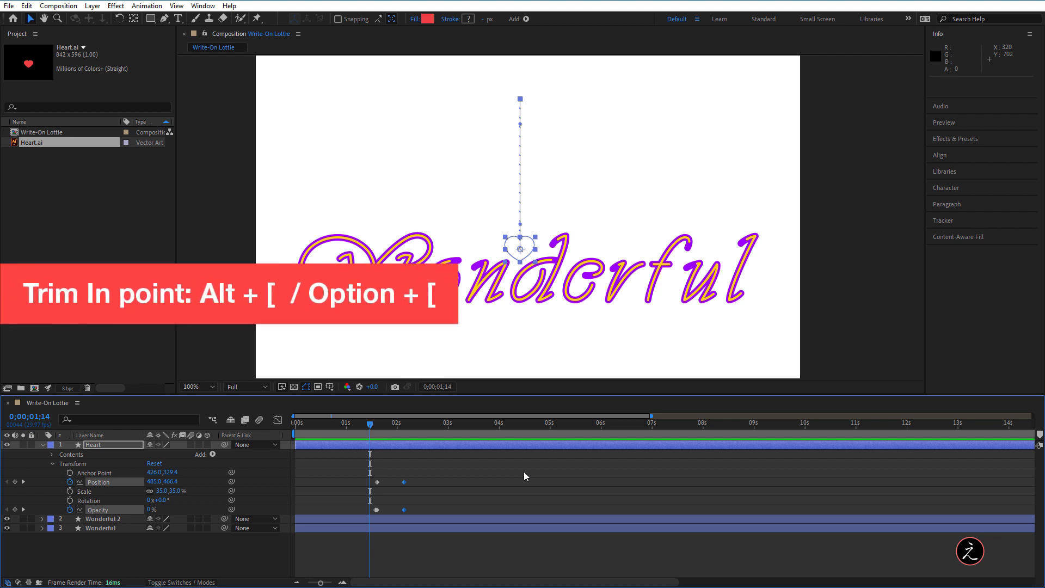
key(alt+bracketleft)
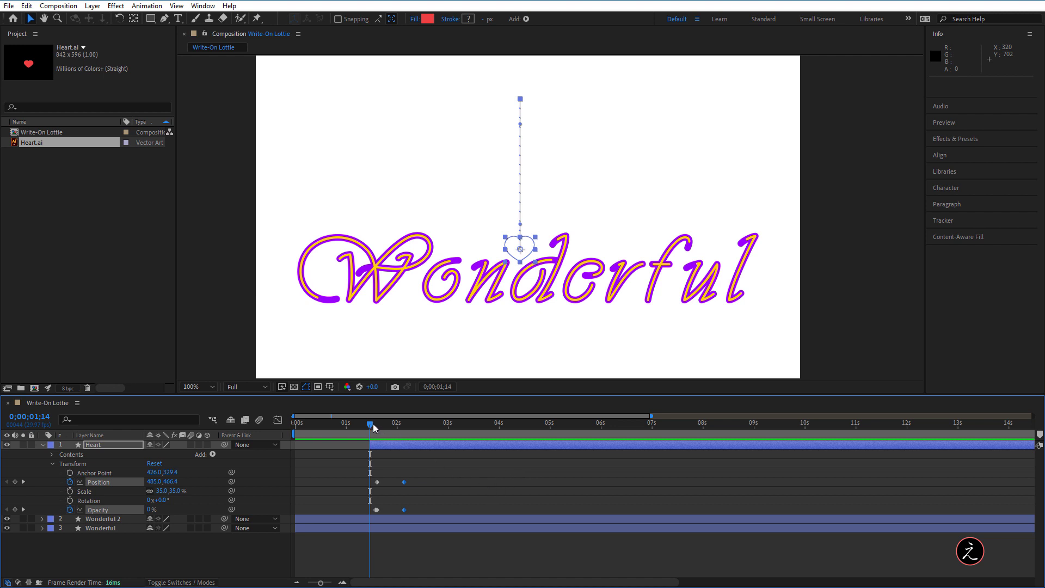
drag(372, 427, 410, 430)
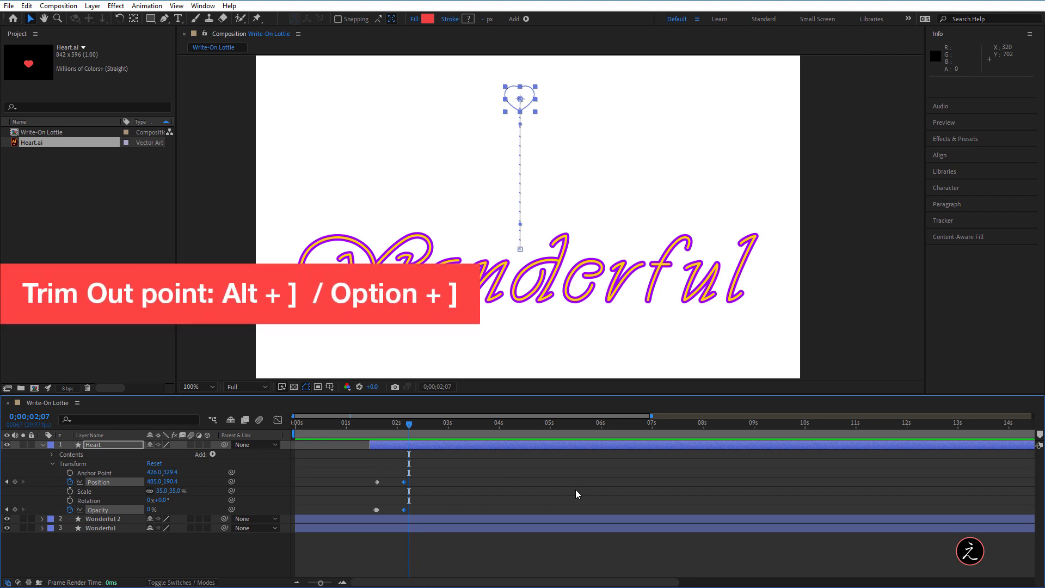
key(alt+bracketright)
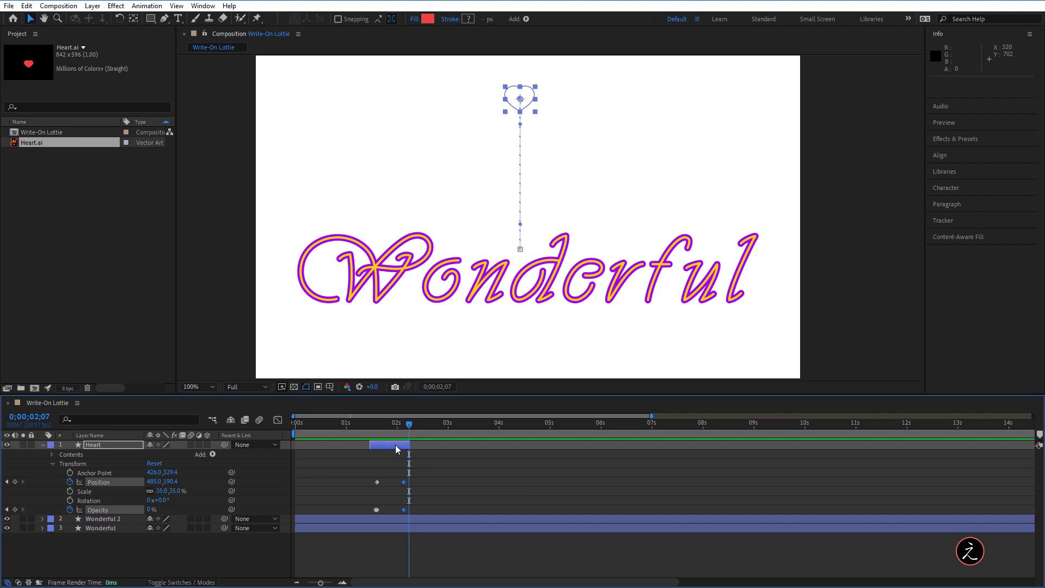
Pre-compose the Heart layer as Heart Comp, moving all attributes and adjusting the composition duration to the layer's time span
drag(409, 424, 387, 433)
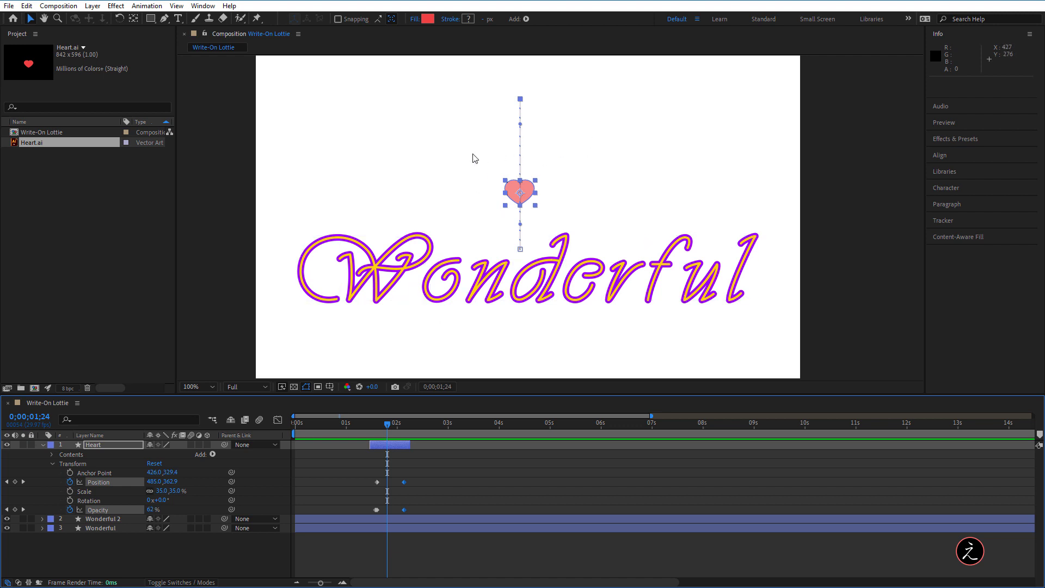
right_click(398, 448)
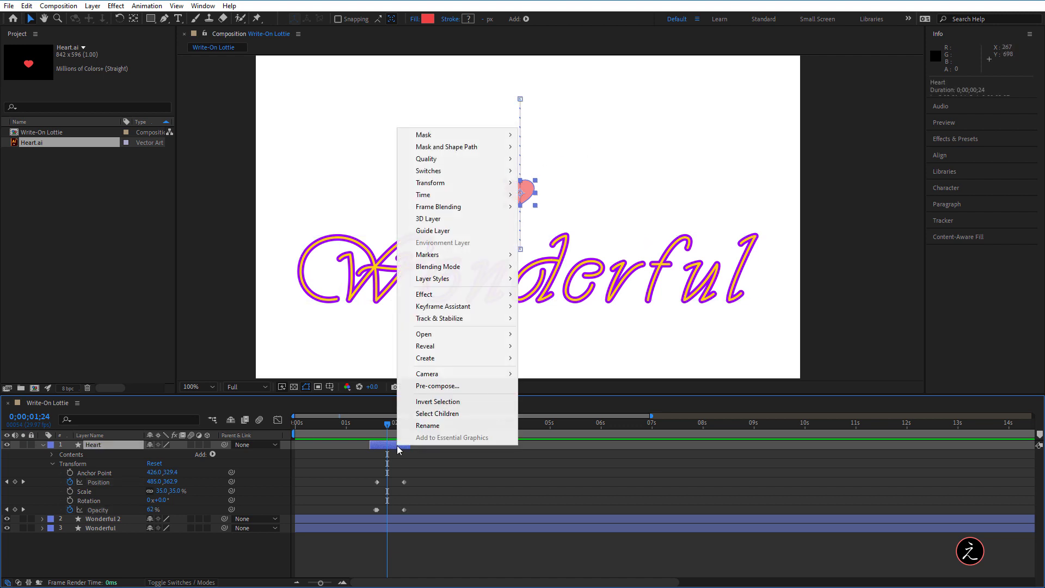
click(469, 387)
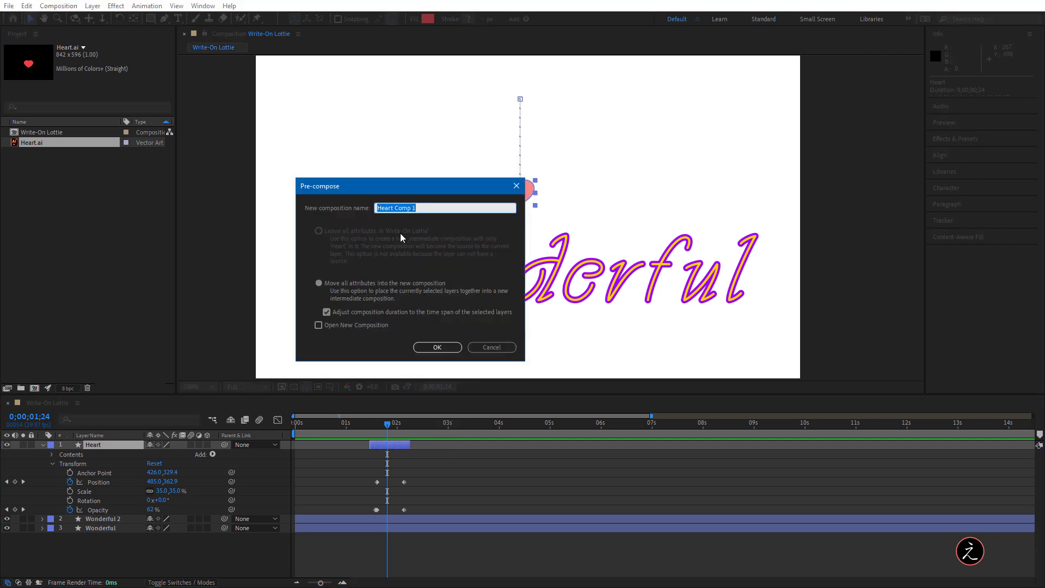
click(414, 207)
drag(411, 207, 427, 207)
click(326, 312)
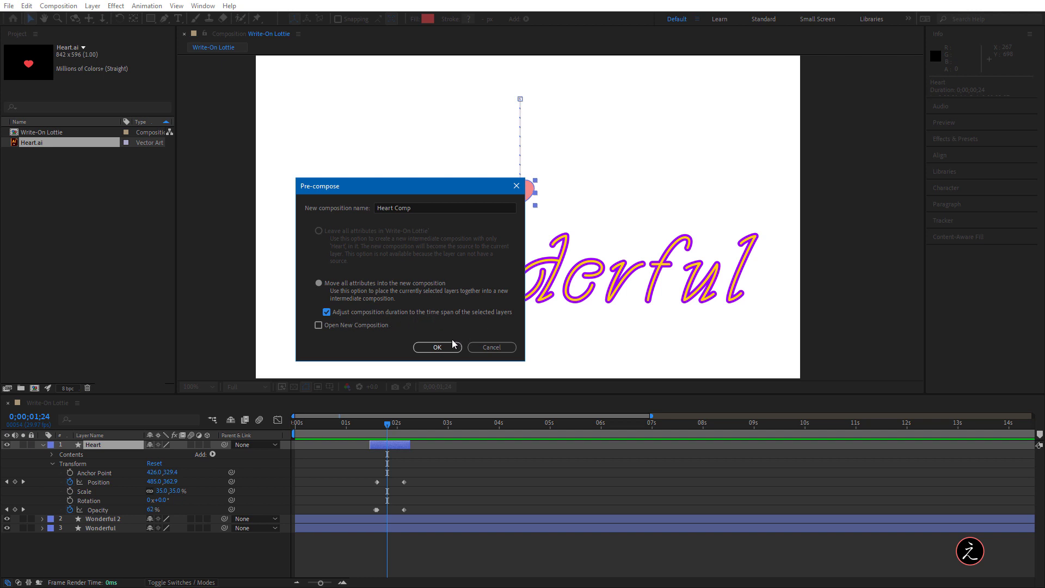
click(436, 347)
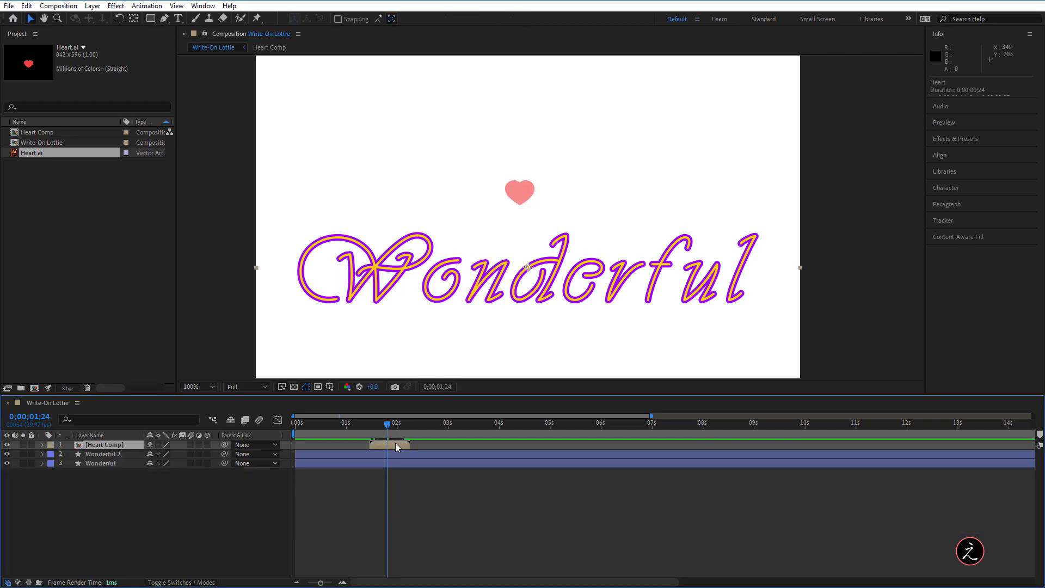
Try moving the Heart Comp layer to 482, 506, and undo the move
mouse_move(515, 190)
mouse_down()
mouse_move(431, 188)
mouse_move(508, 207)
mouse_move(508, 197)
mouse_up()
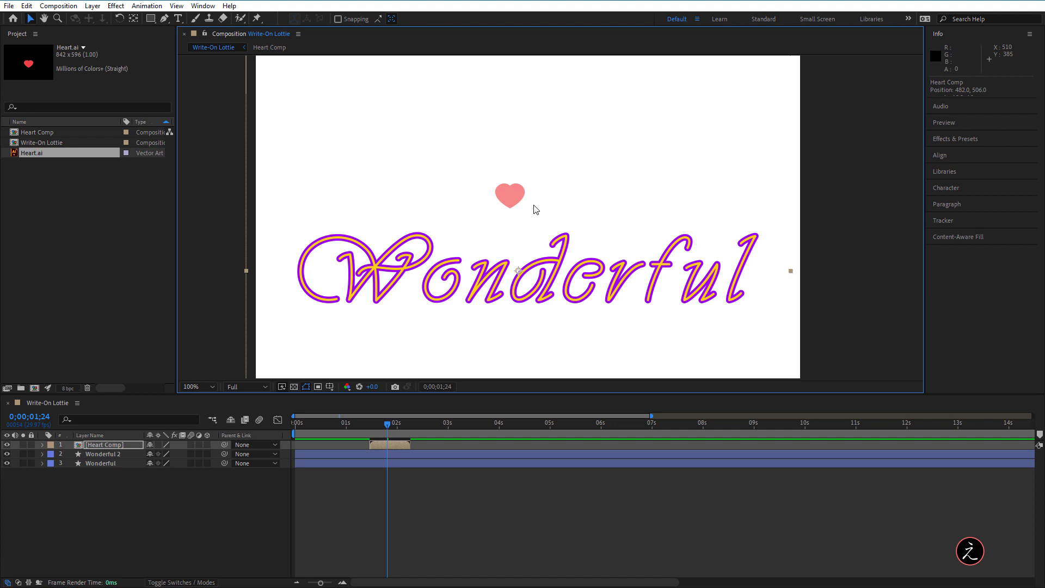
key(ctrl+z)
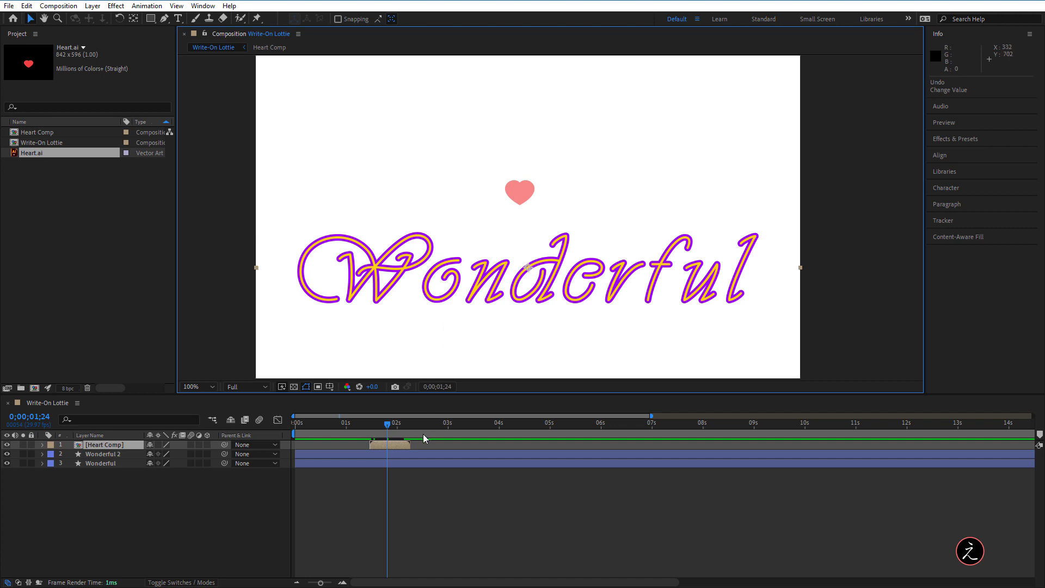
Open the Heart Comp and draw a region of interest about 65 × 355 px around the heart's vertical path
double_click(394, 445)
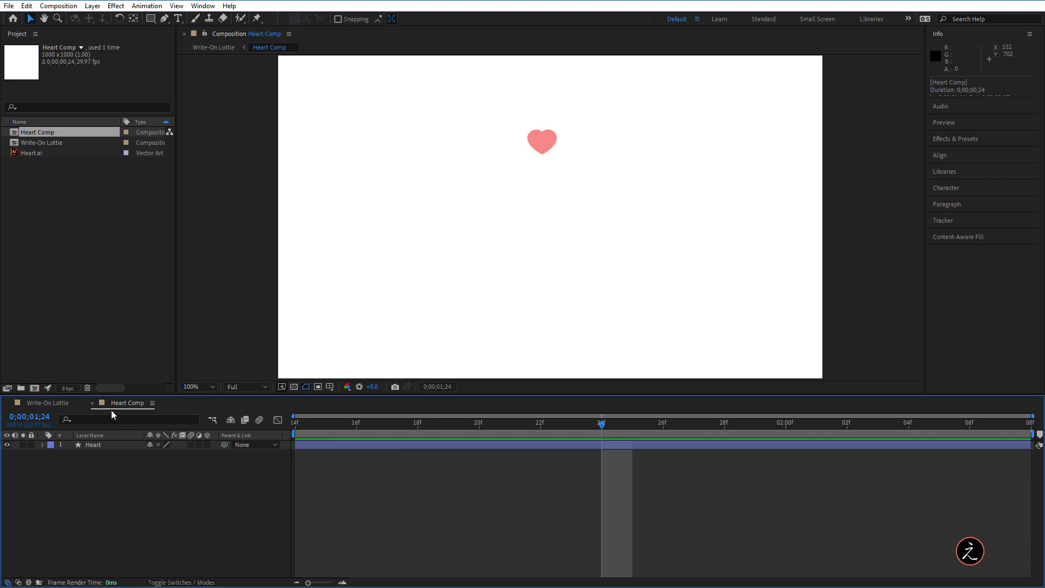
click(318, 386)
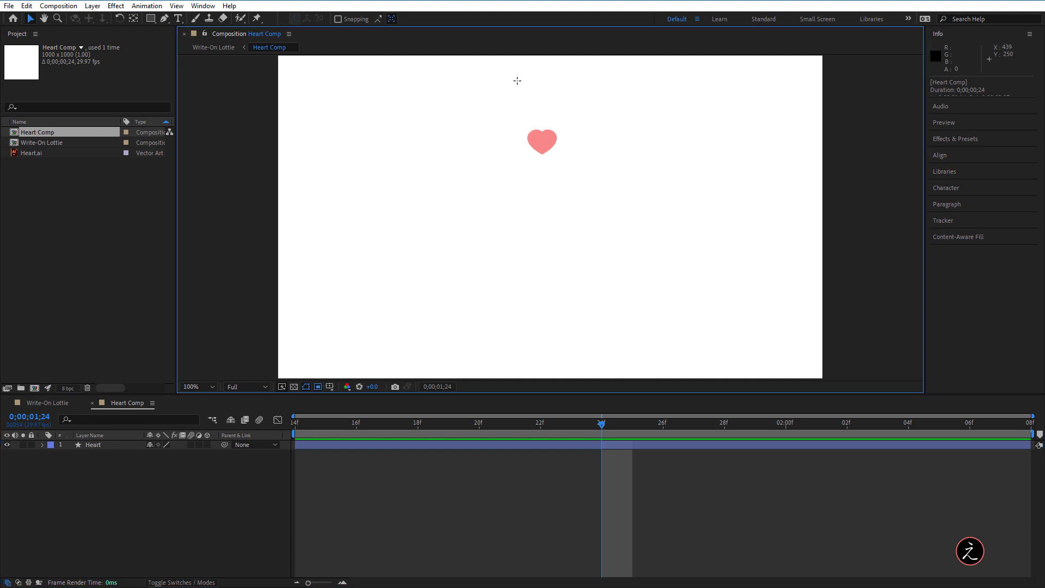
drag(524, 79, 559, 273)
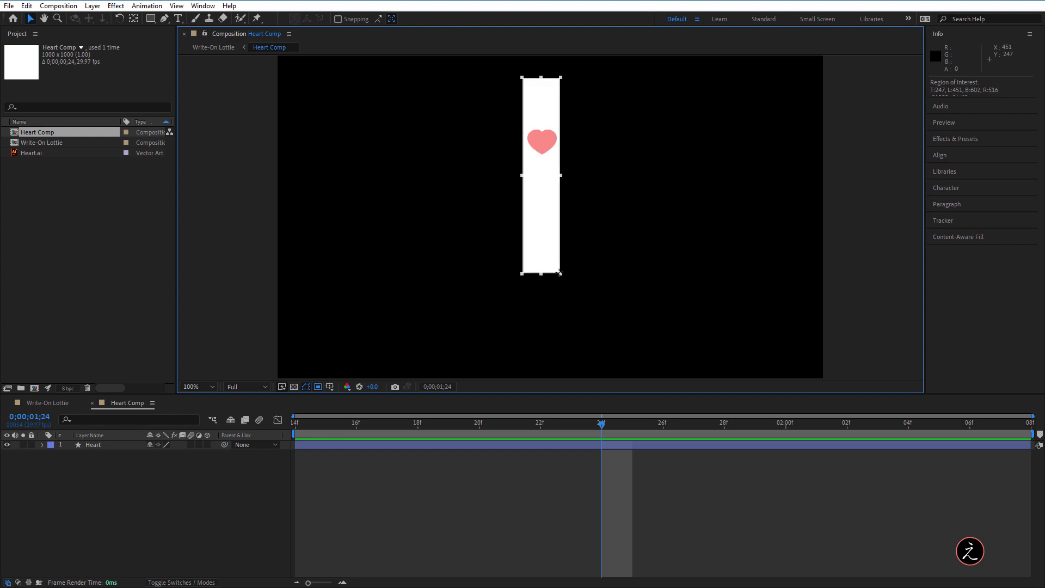
Extend the region of interest's upper edge slightly upward to fit the heart at 0;00;02;00
drag(600, 423, 791, 420)
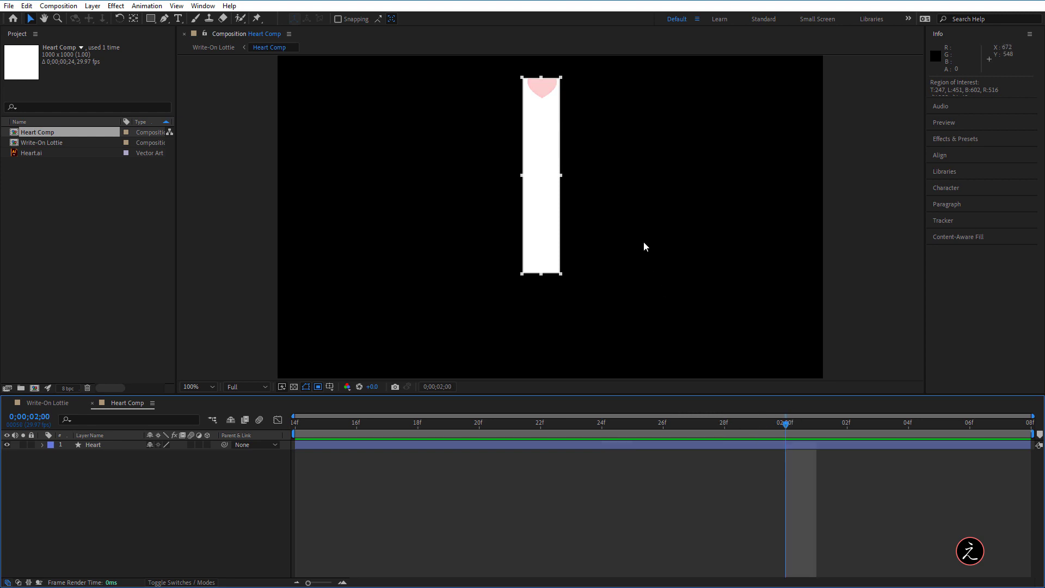
key(h)
drag(592, 158, 601, 237)
key(v)
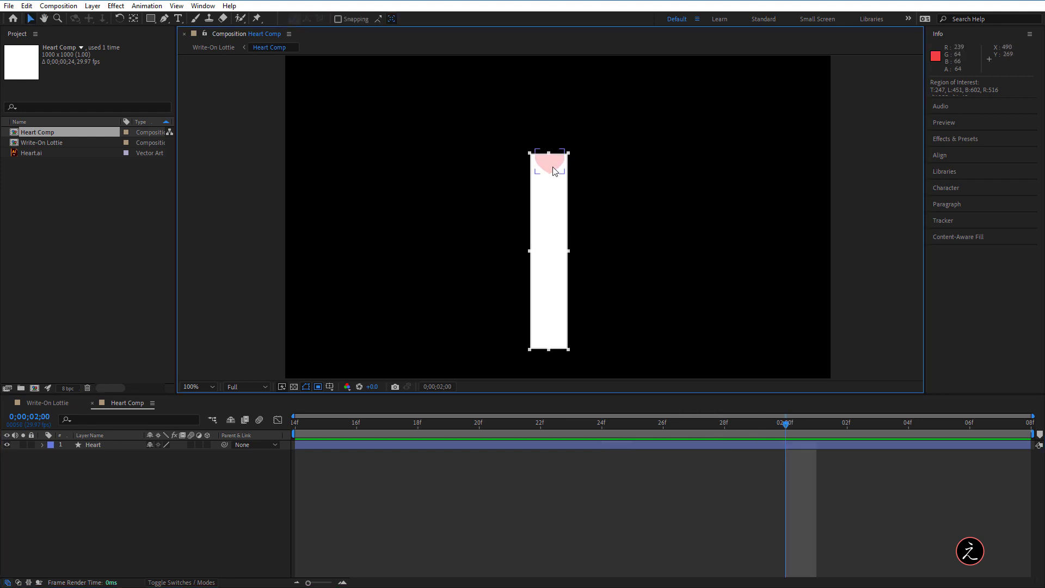
click(556, 170)
click(562, 211)
drag(548, 152, 549, 144)
Raise the region of interest's upper edge to about 172 so it encloses the fading heart at 0;00;02;03
drag(783, 423, 867, 424)
click(552, 185)
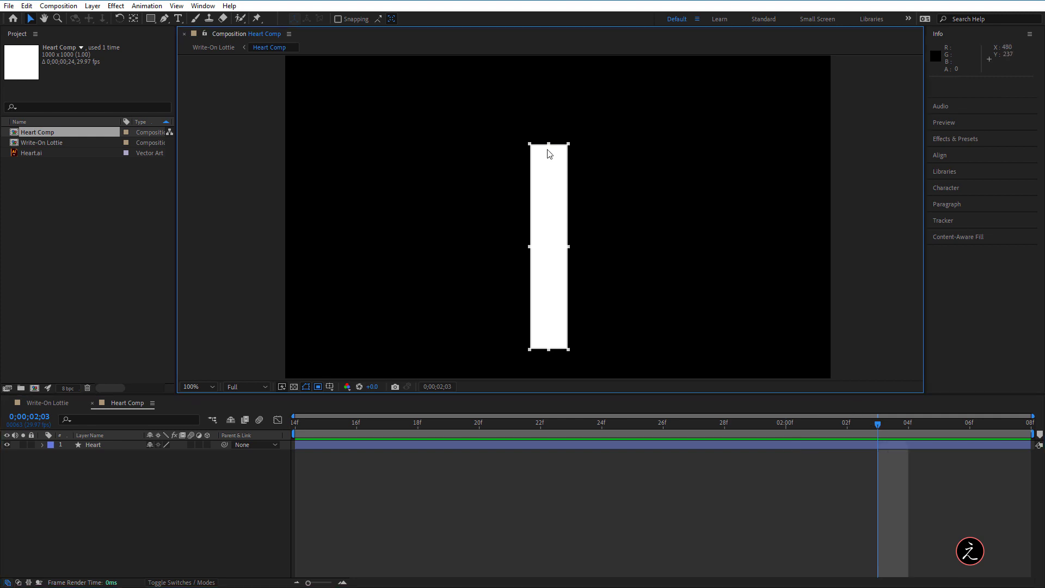
drag(549, 143, 549, 124)
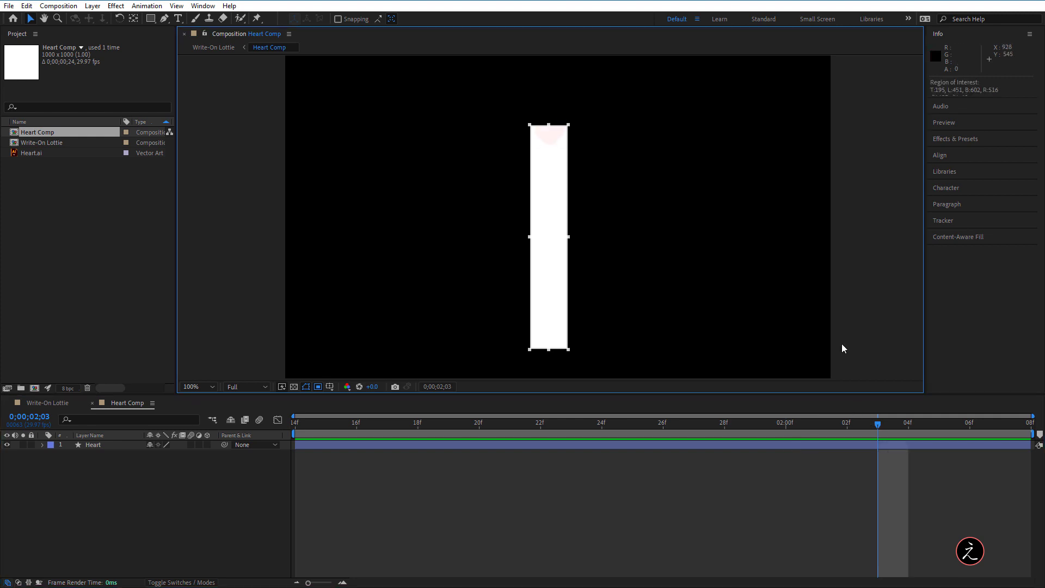
click(880, 426)
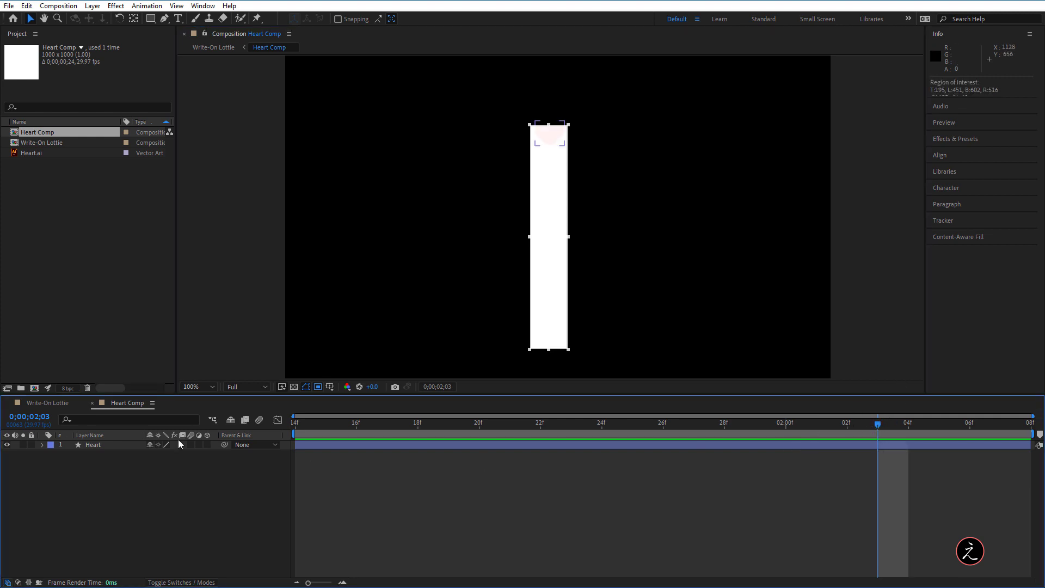
click(113, 446)
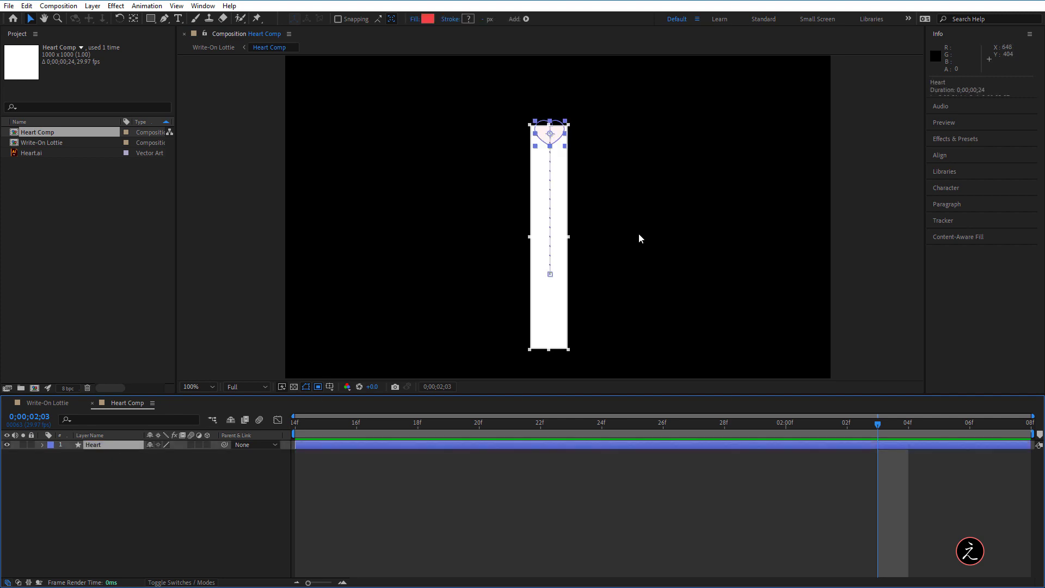
click(563, 173)
drag(550, 126, 552, 112)
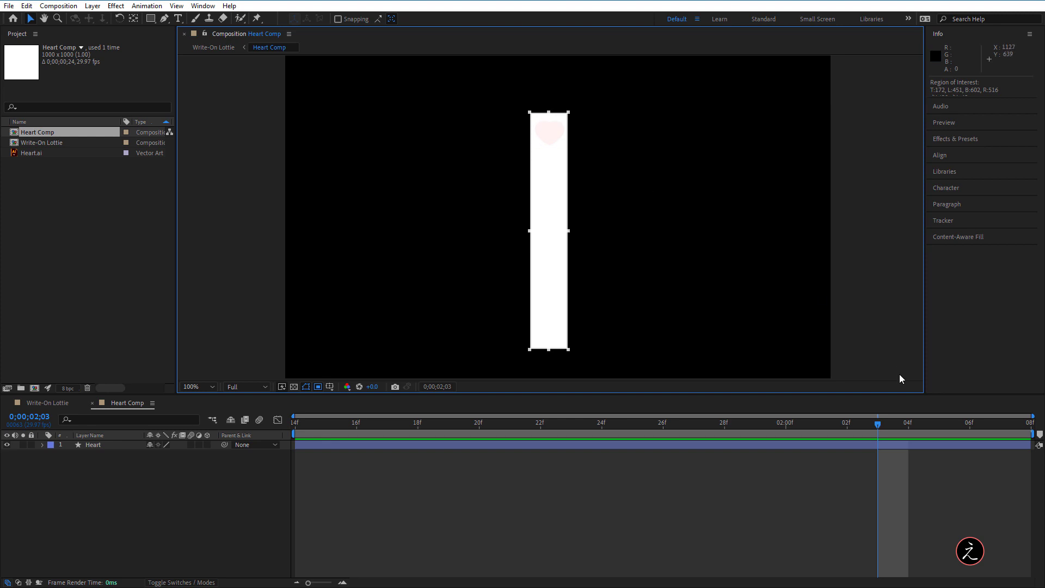
Check the heart near both ends of its rise and raise the region of interest's lower edge to about 499
drag(879, 423, 910, 428)
drag(633, 425, 416, 425)
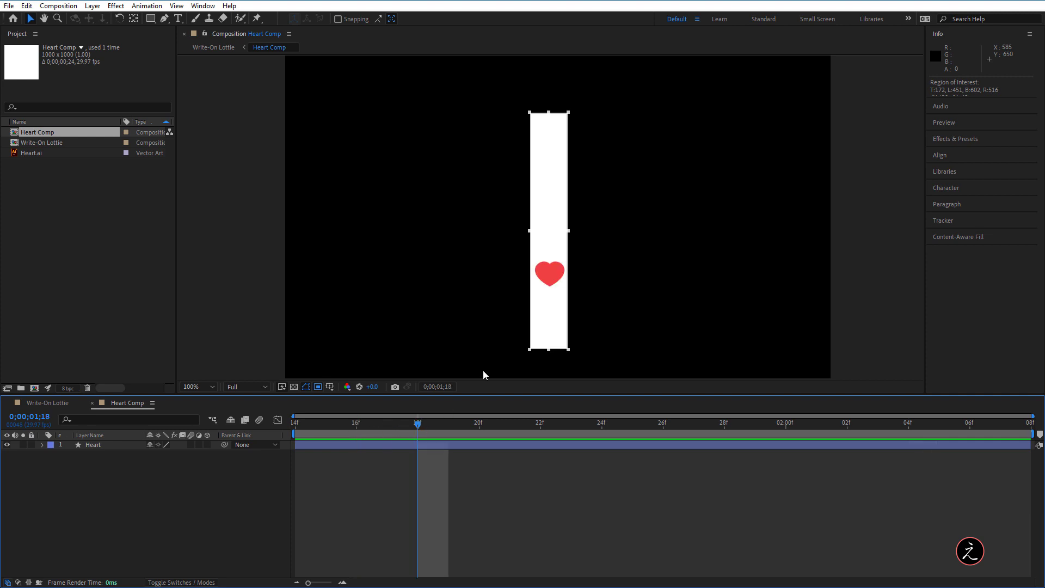
click(551, 274)
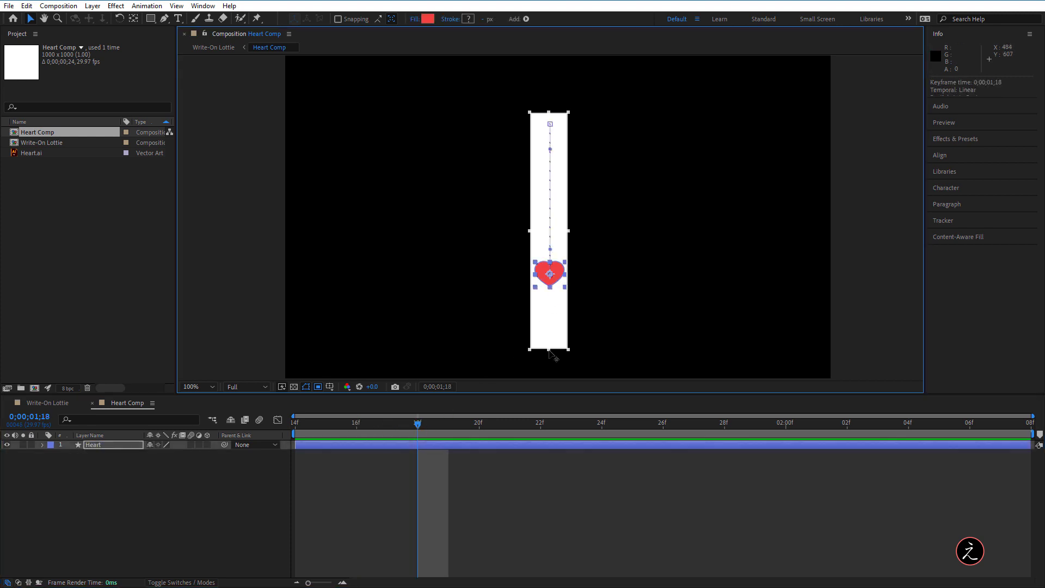
drag(549, 350, 552, 294)
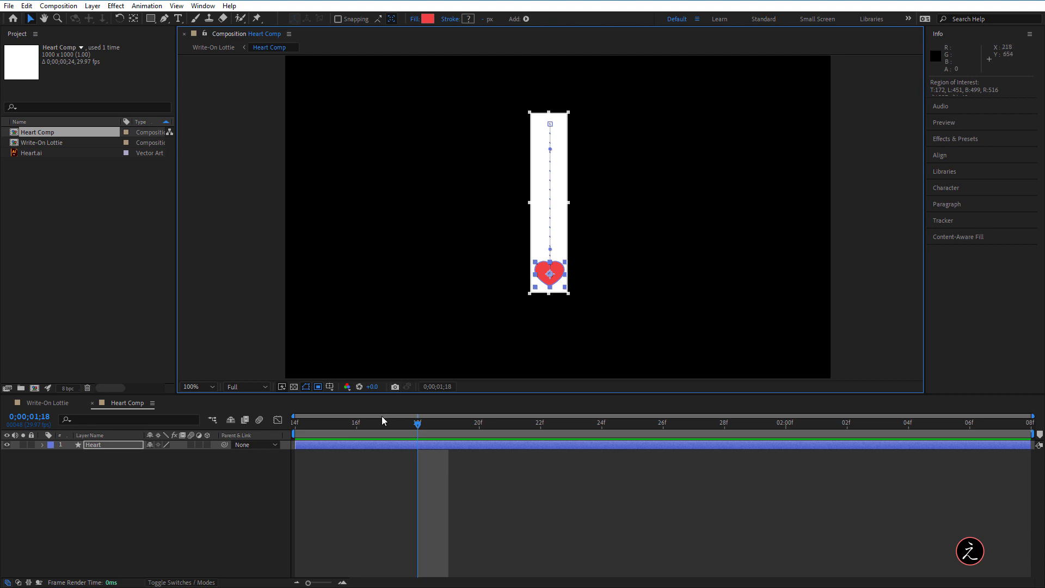
Preview the heart's rise from 0;00;01;14 and crop the Heart Comp to the region of interest
click(297, 425)
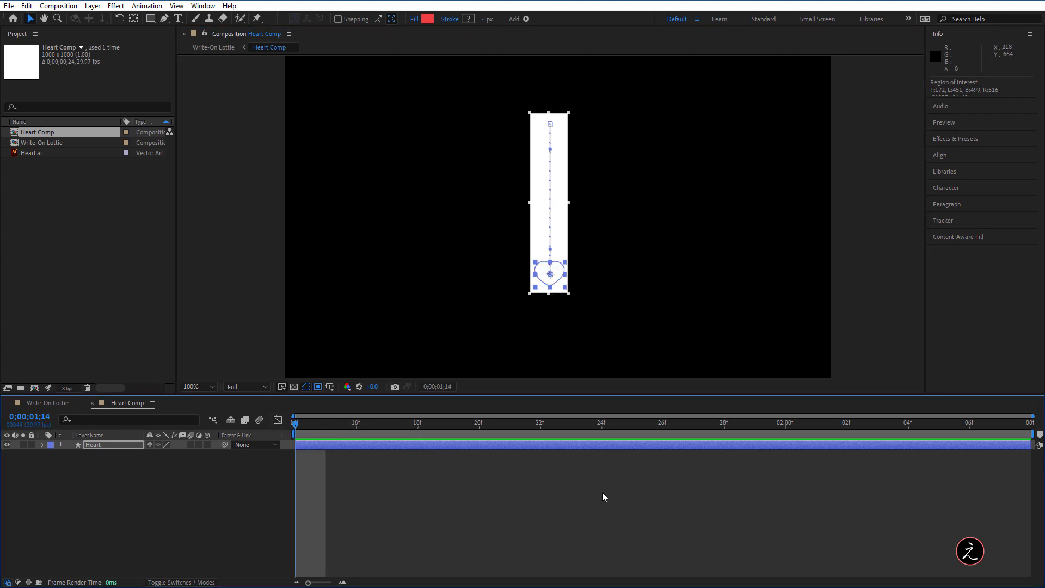
key(space)
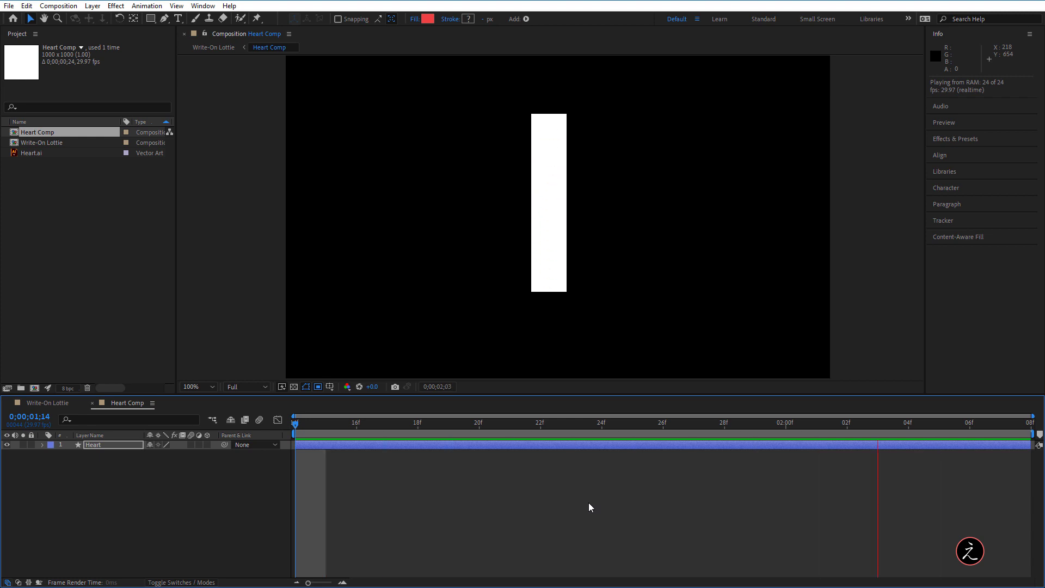
key(space)
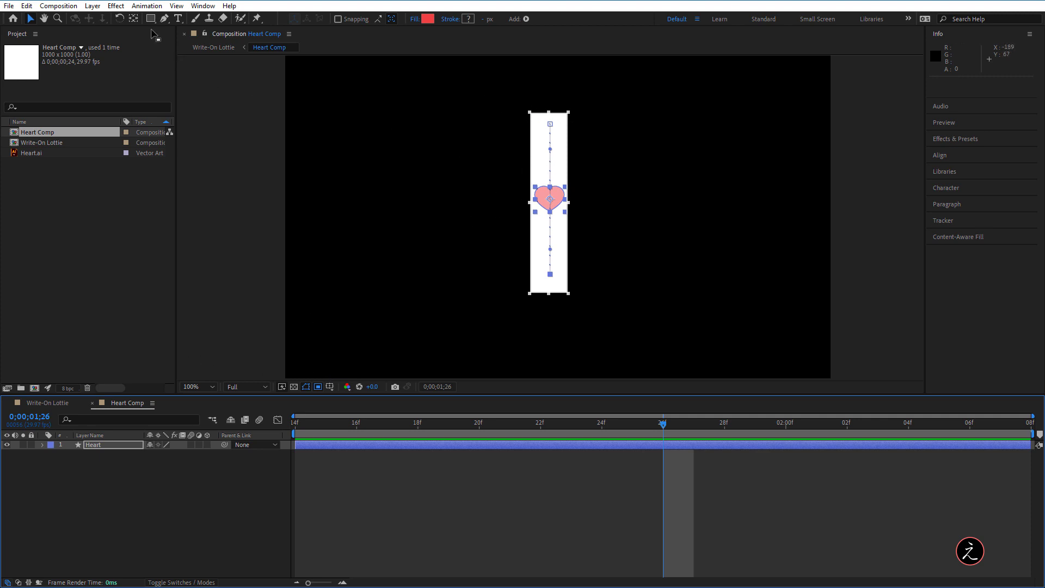
click(72, 9)
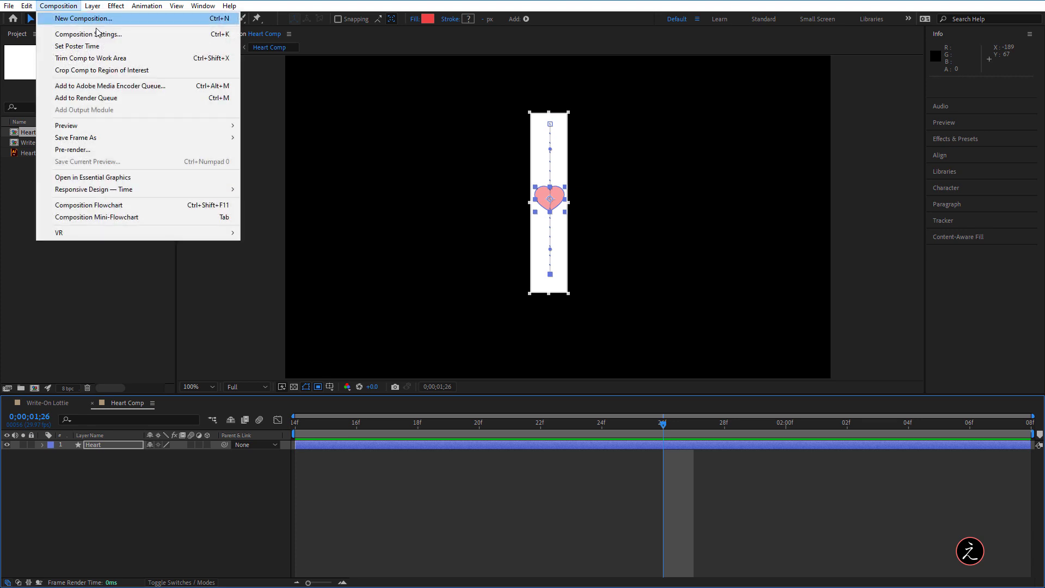
click(178, 73)
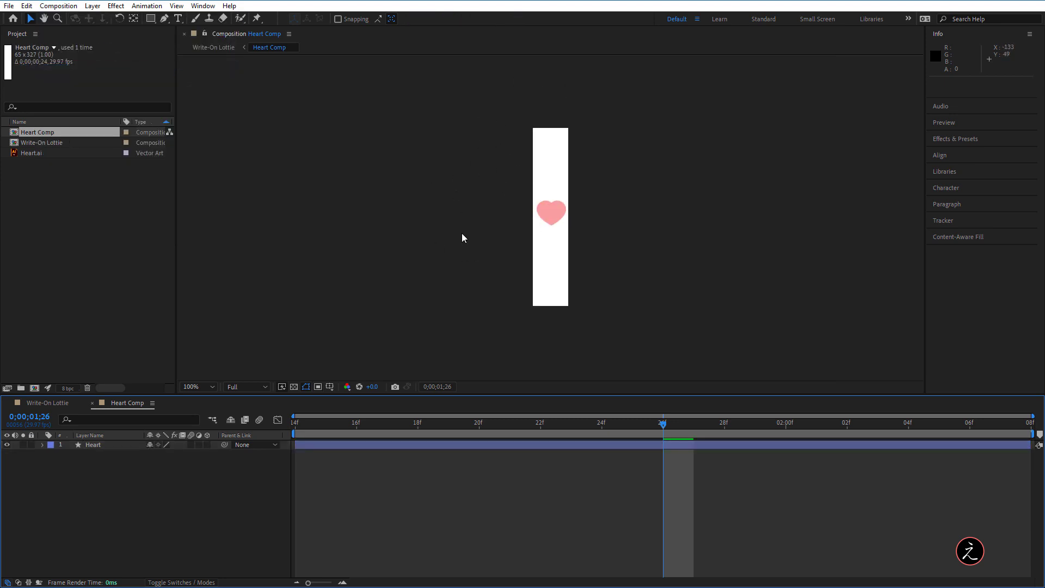
In the Write-On Lottie composition, move the Heart Comp layer above the word to 488, 312 and preview the animation
click(46, 403)
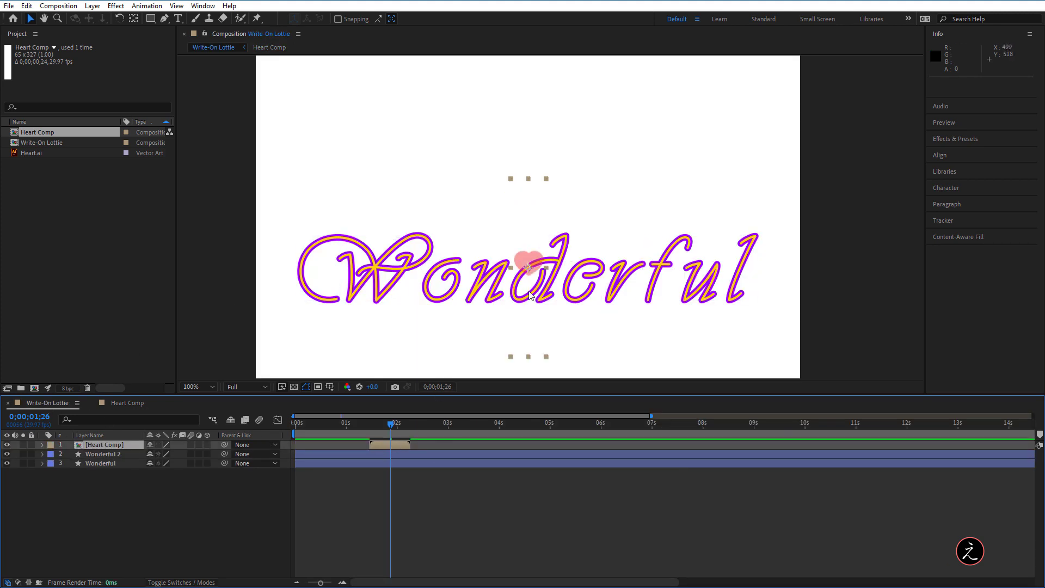
drag(532, 267, 525, 159)
click(393, 423)
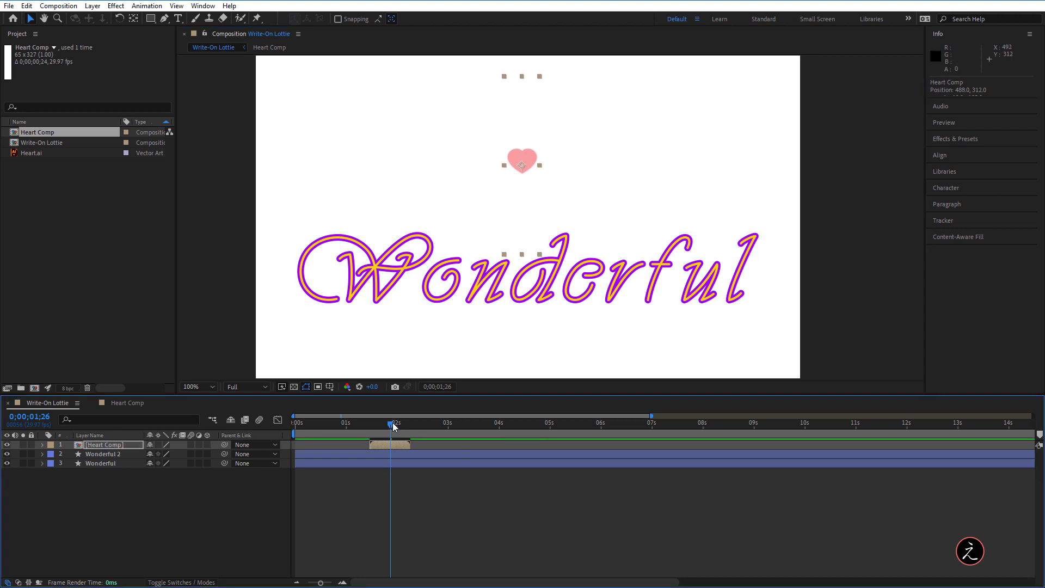
key(space)
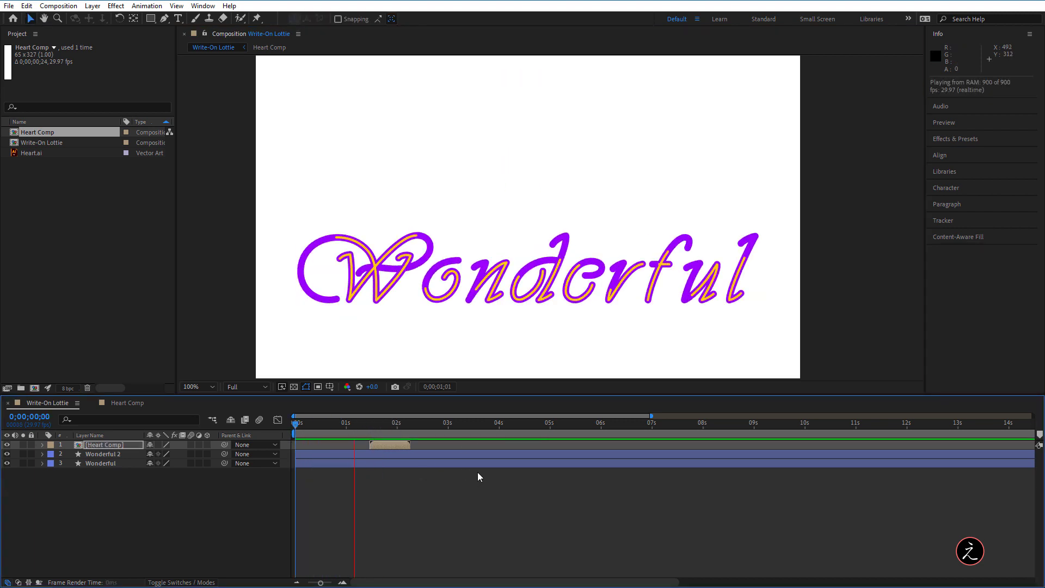
key(space)
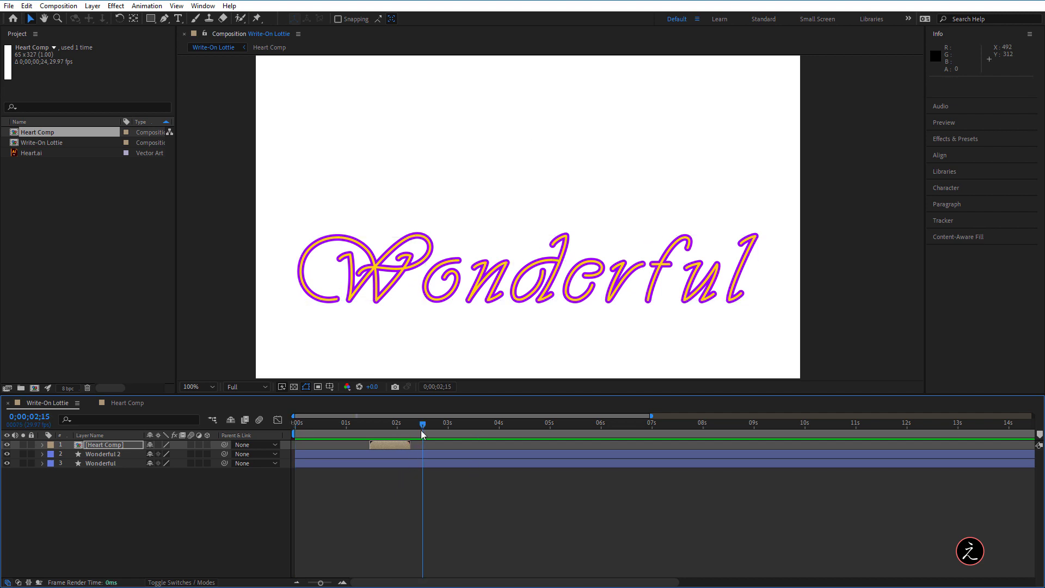
Duplicate the Heart Comp layer at 0;00;02;04, shift the copy 5 frames later and move it to 388, 312
key(Page_Up)
key(Page_Up)
key(Page_Up)
key(Page_Up)
key(Page_Up)
key(Page_Up)
drag(416, 426, 409, 426)
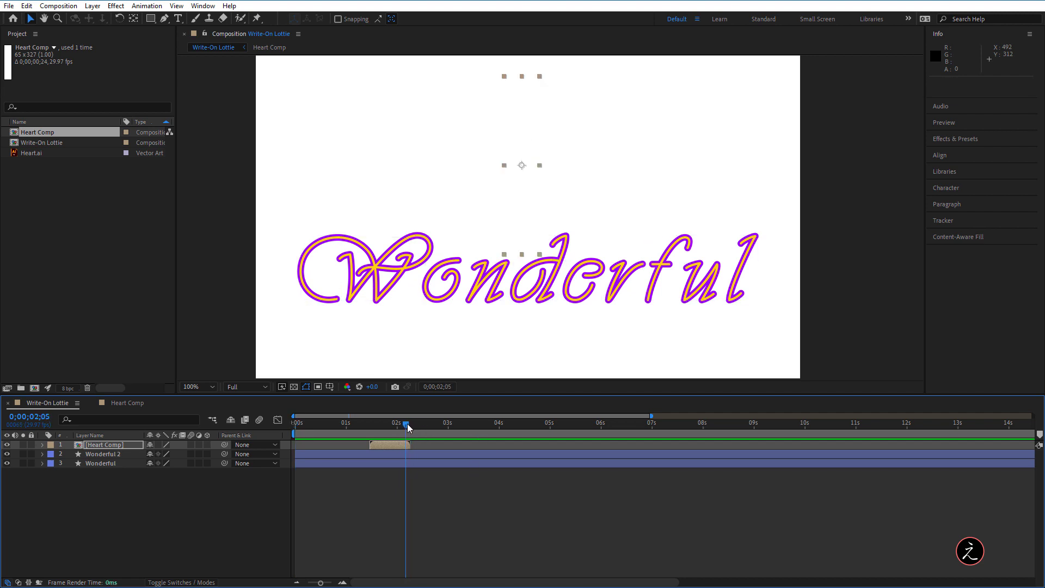
scroll(394, 526, up, 2)
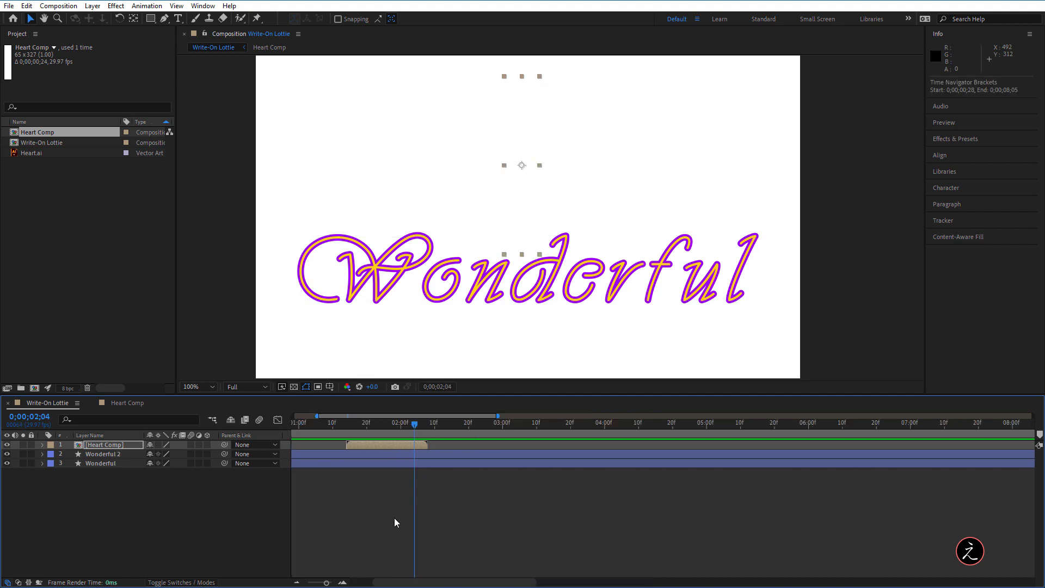
click(385, 447)
ctrl+click(431, 462)
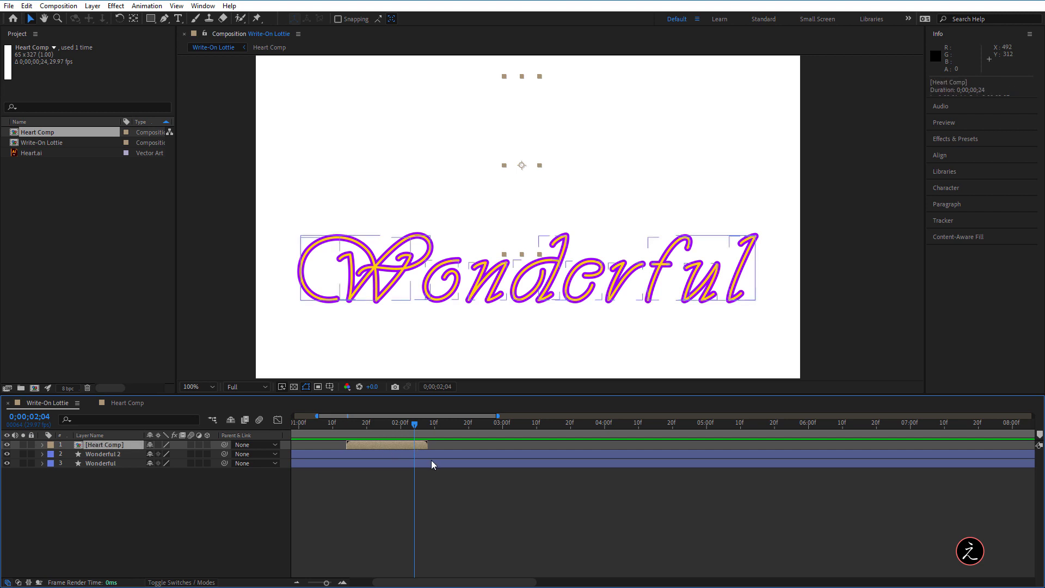
key(ctrl+d)
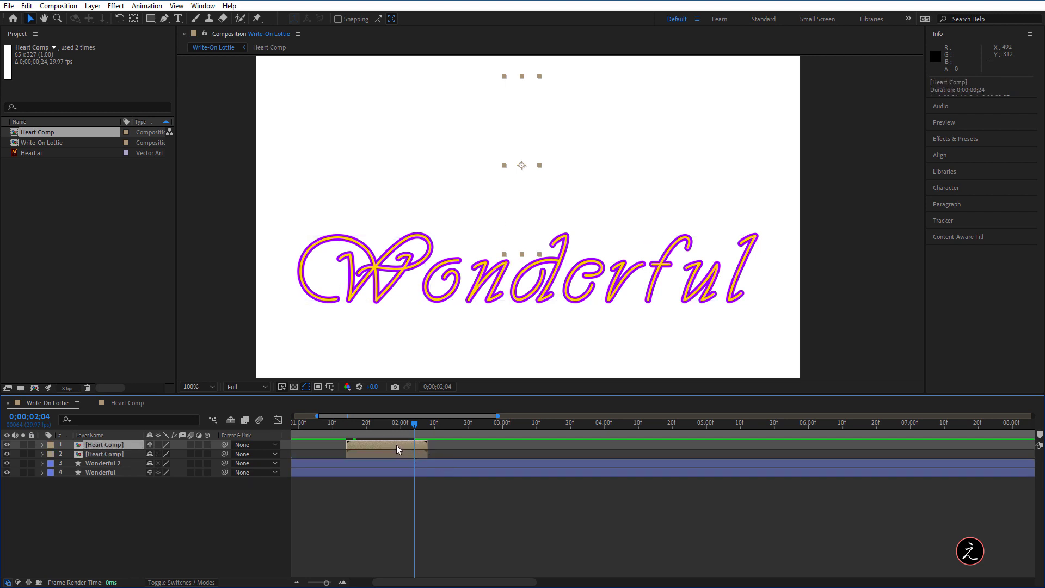
drag(397, 449, 414, 449)
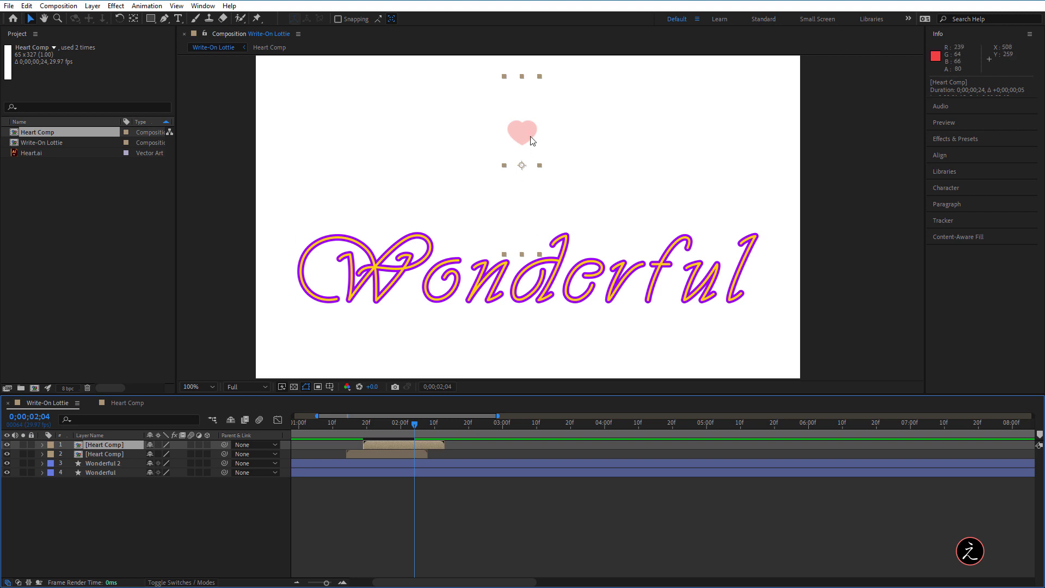
drag(520, 133, 466, 131)
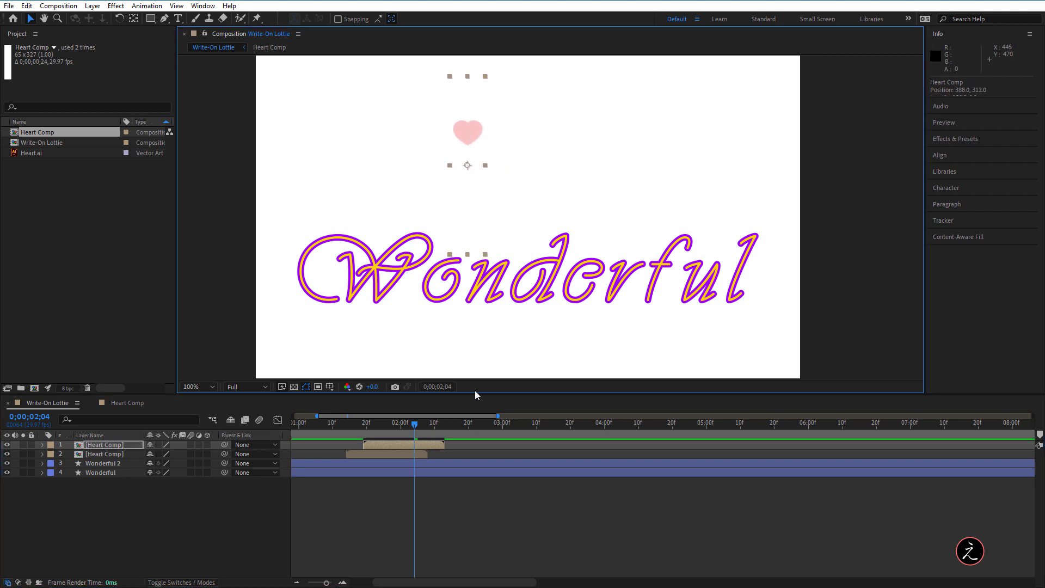
Duplicate the shifted Heart Comp layer, offset the new copy another 5 frames later and move it to 622, 308
key(ctrl+d)
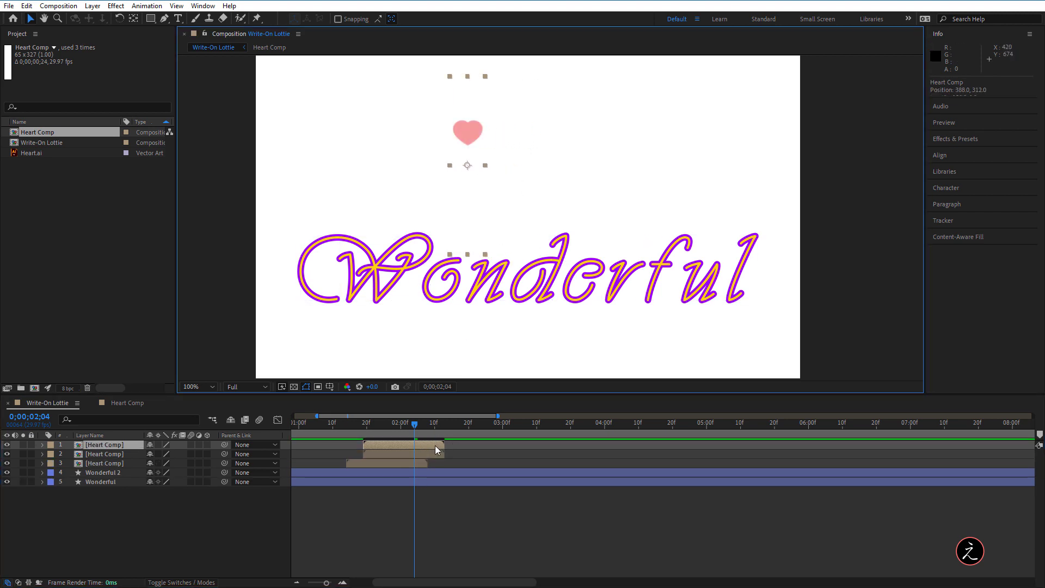
drag(430, 447, 447, 447)
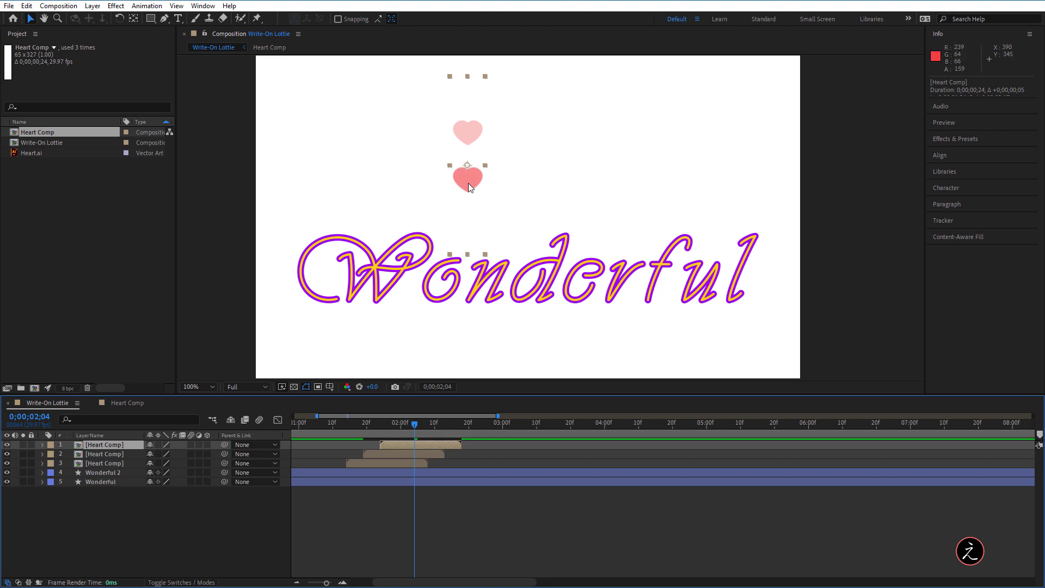
drag(479, 183, 596, 182)
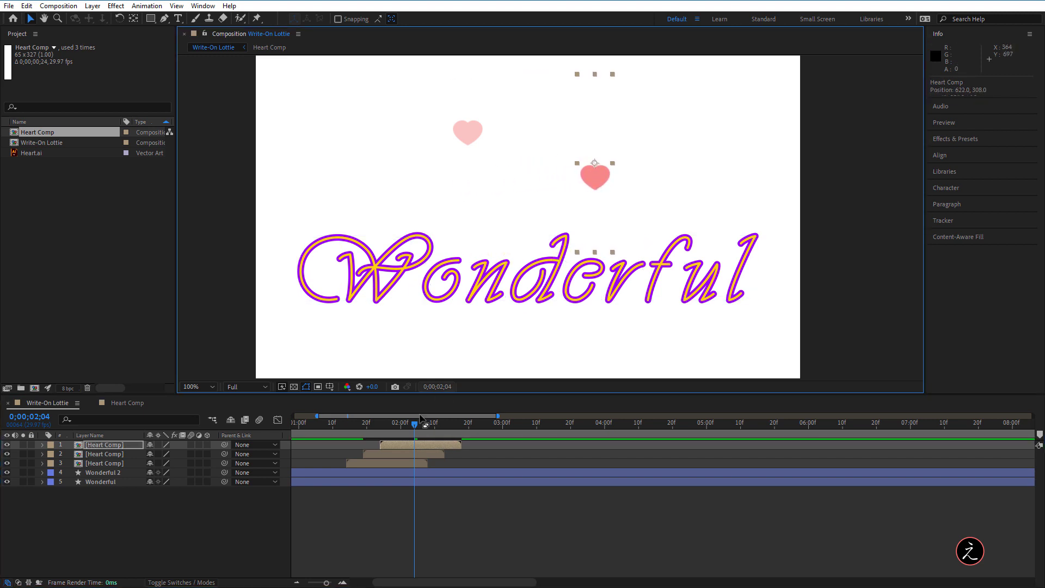
Duplicate the earliest Heart Comp layer, shift the copy 14 frames later and play the animation
click(408, 463)
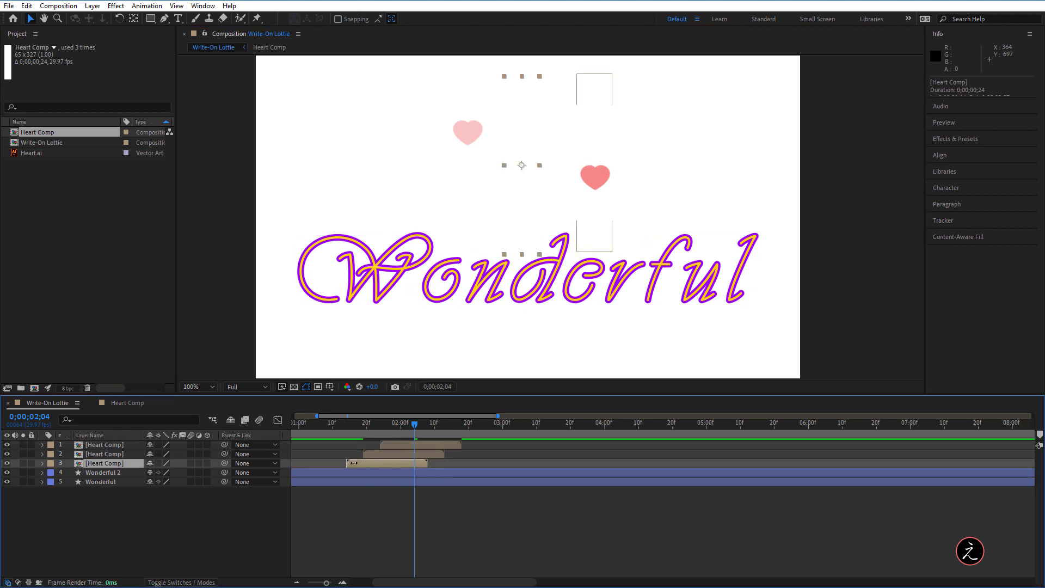
key(ctrl+d)
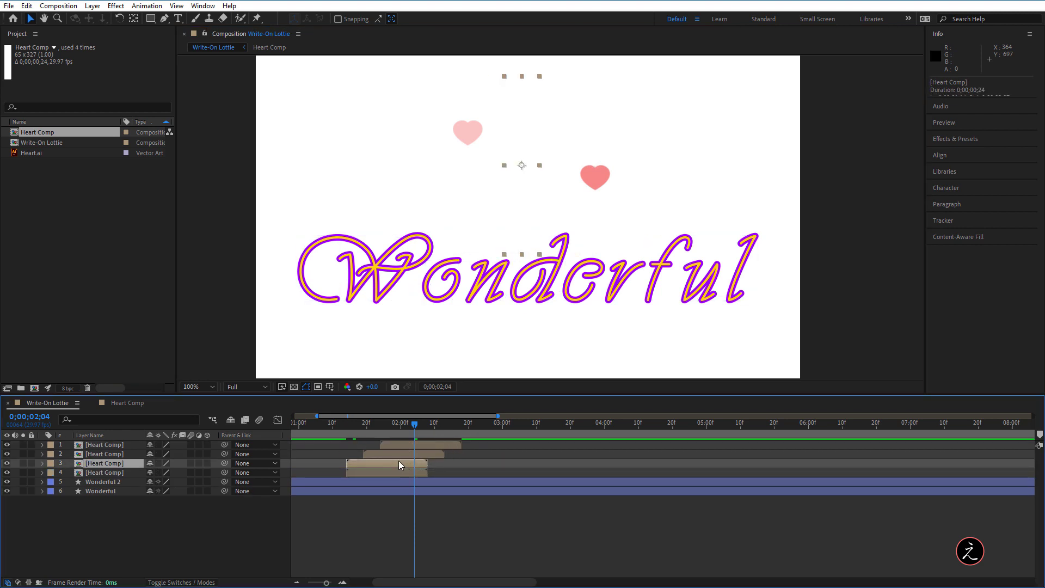
drag(399, 464, 447, 463)
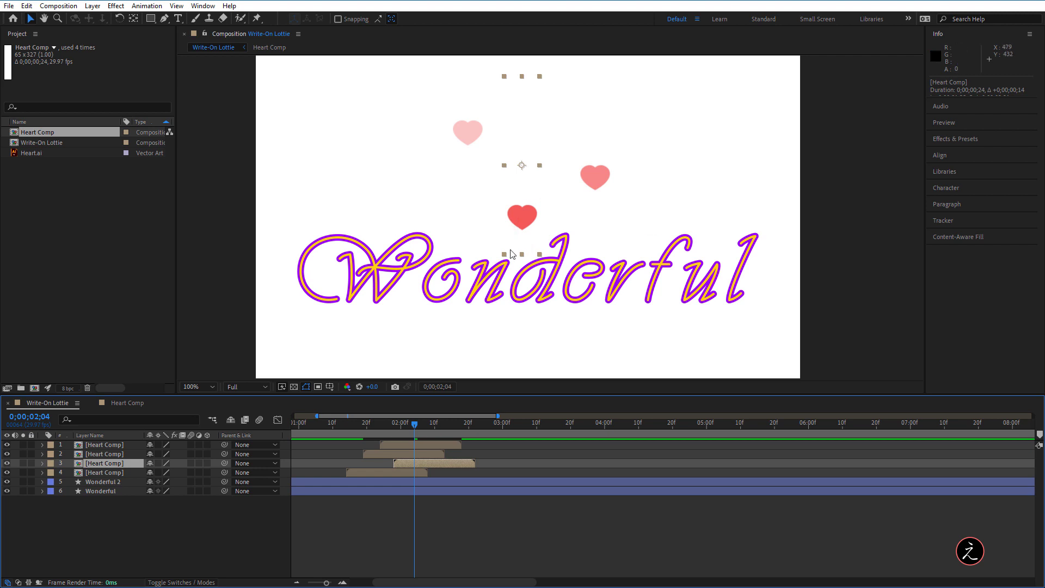
key(space)
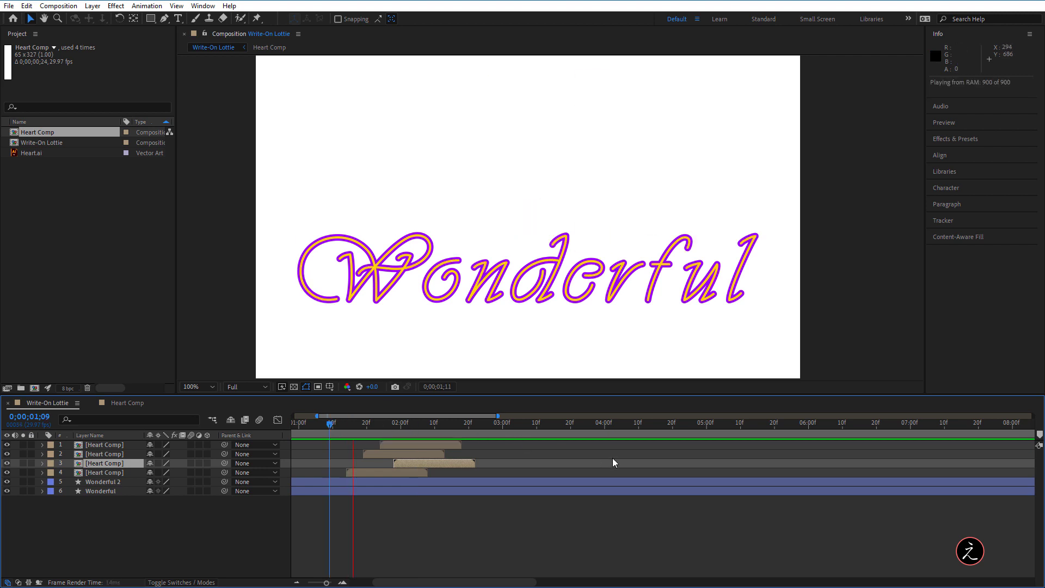
End the work area at 0;00;02;26, trim the Write-On Lottie composition to it, and play the animation from the start
click(531, 436)
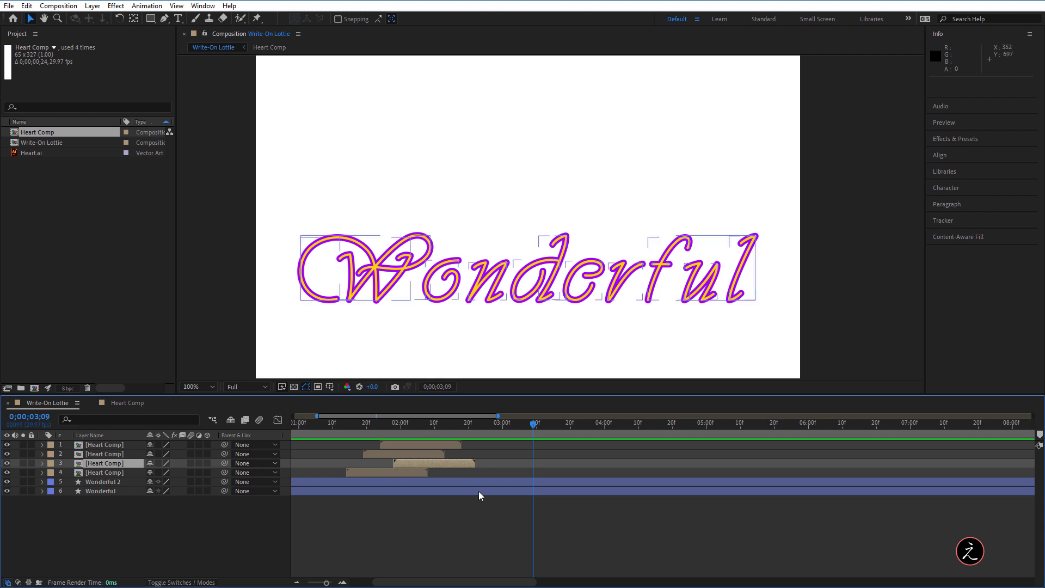
drag(533, 427, 437, 430)
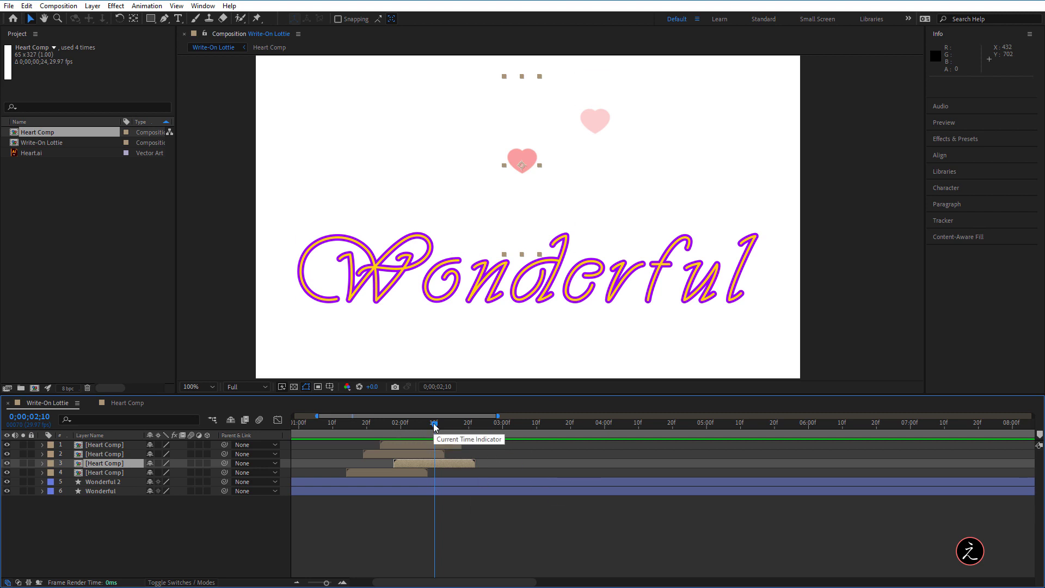
drag(434, 424, 489, 433)
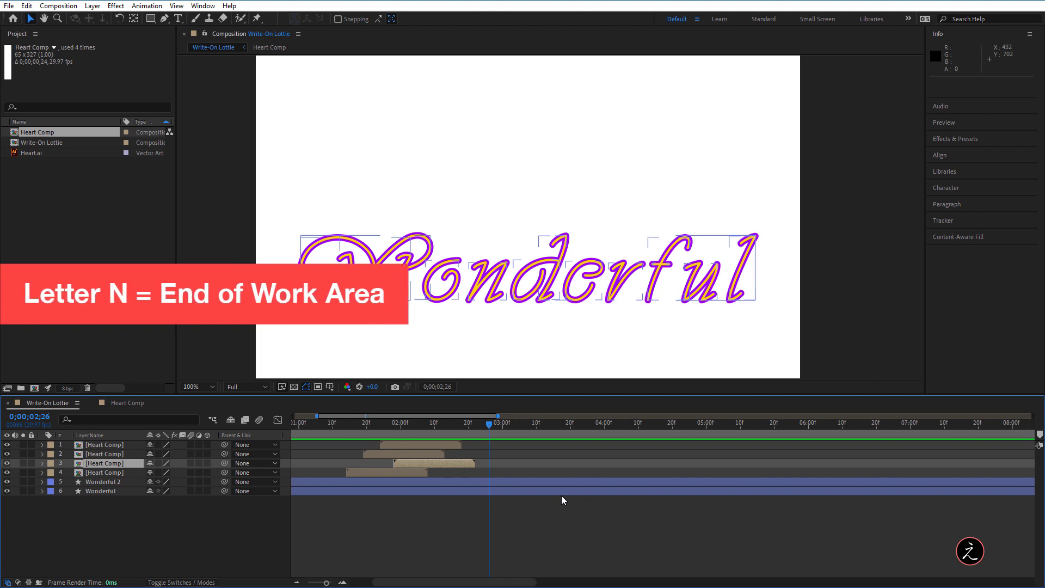
key(n)
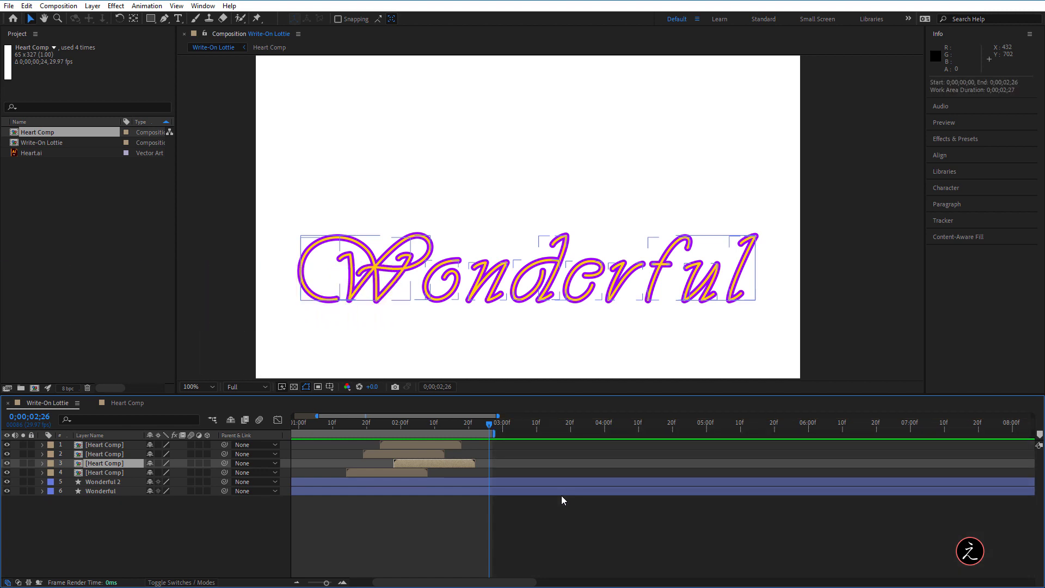
right_click(483, 434)
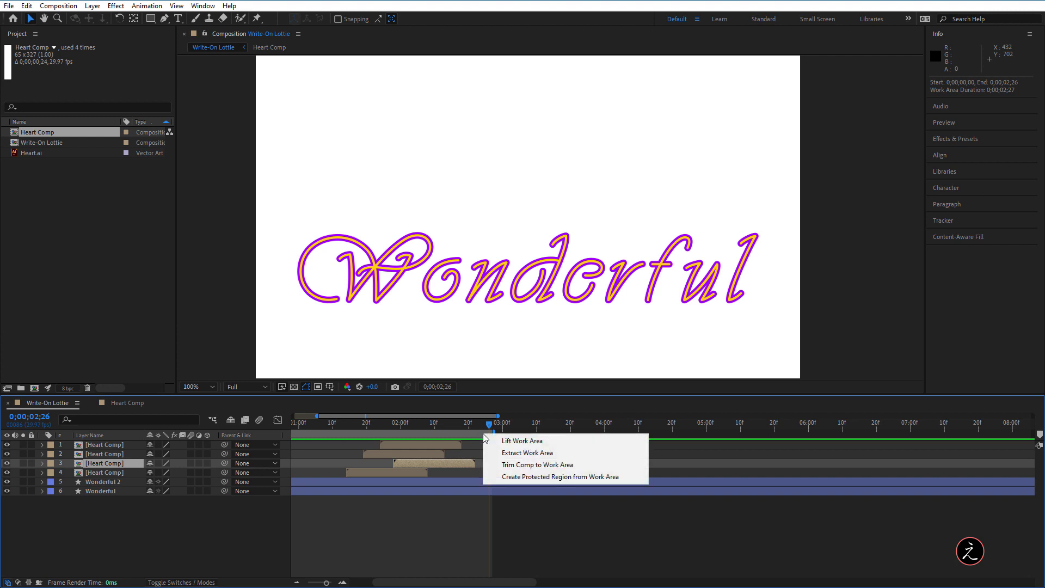
click(492, 465)
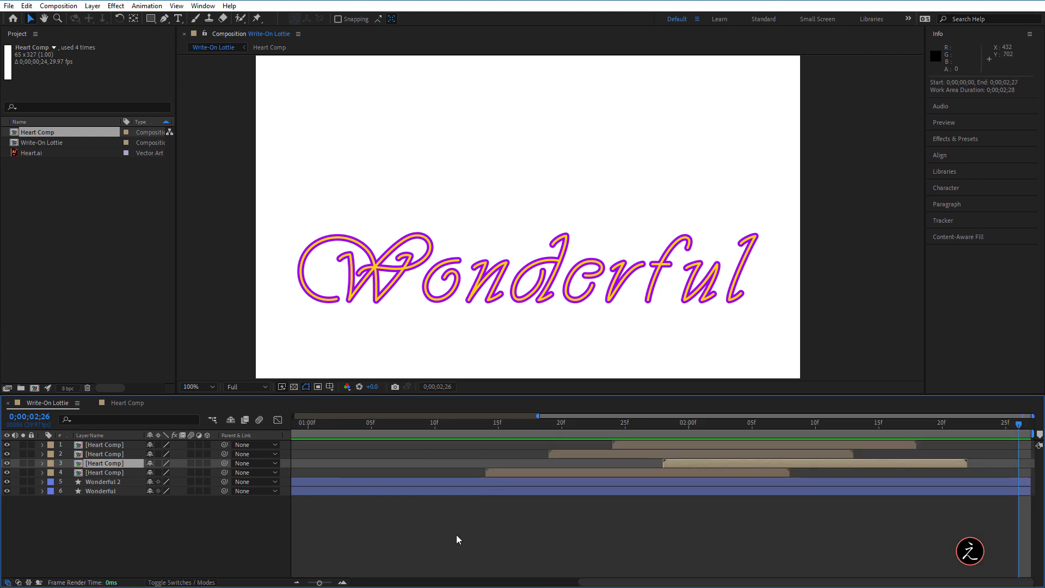
key(Home)
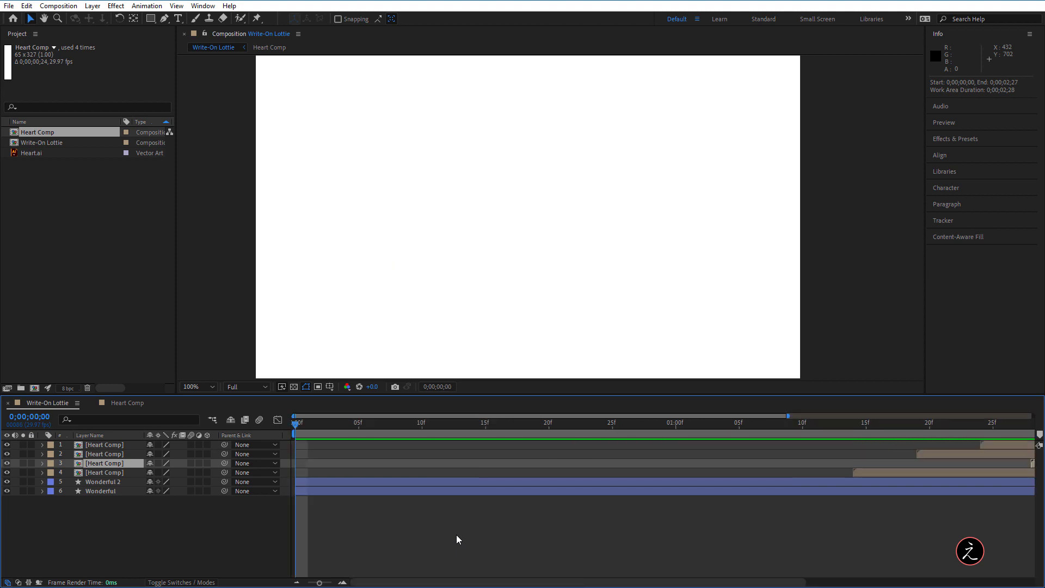
key(space)
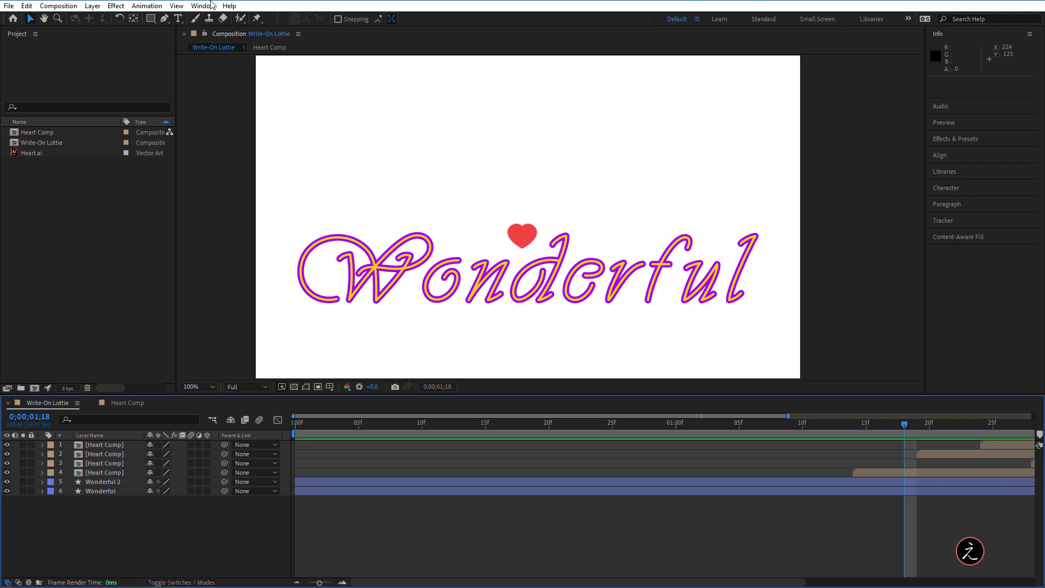
Render the Write-On Lottie composition with the LottieFiles extension and upload it to the LottieFiles account
click(210, 8)
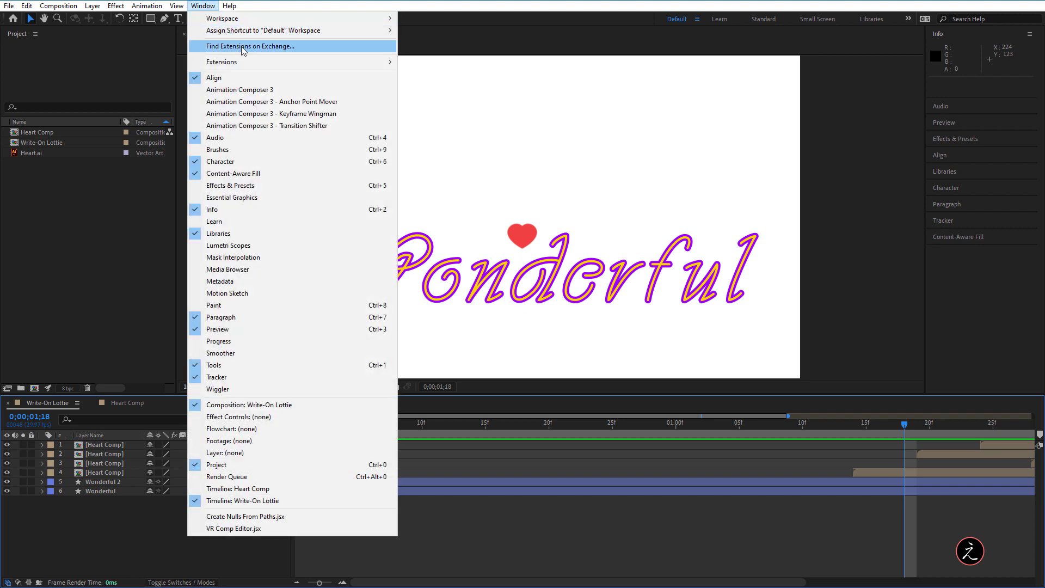
mouse_move(259, 64)
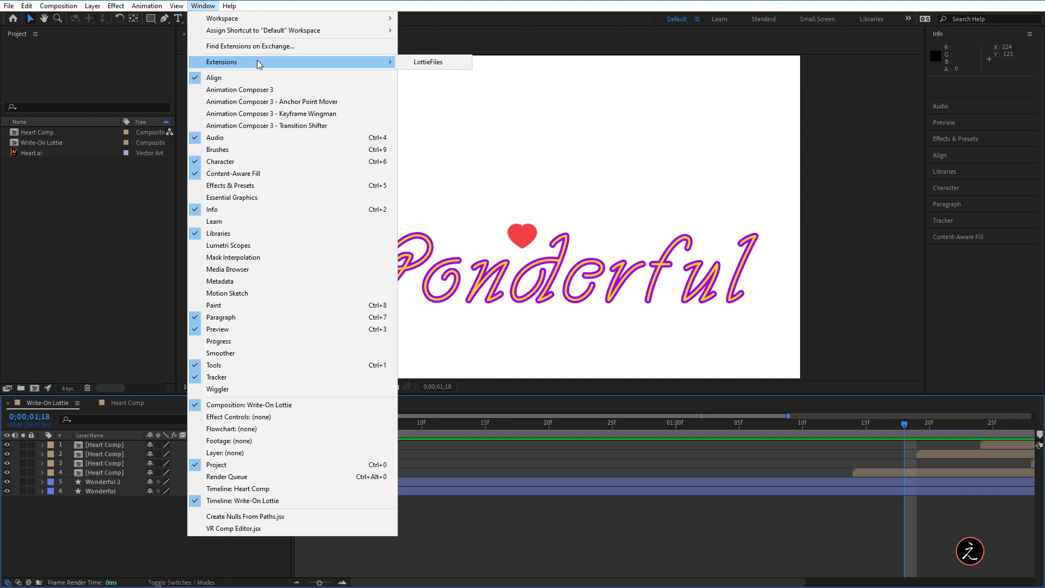
click(458, 65)
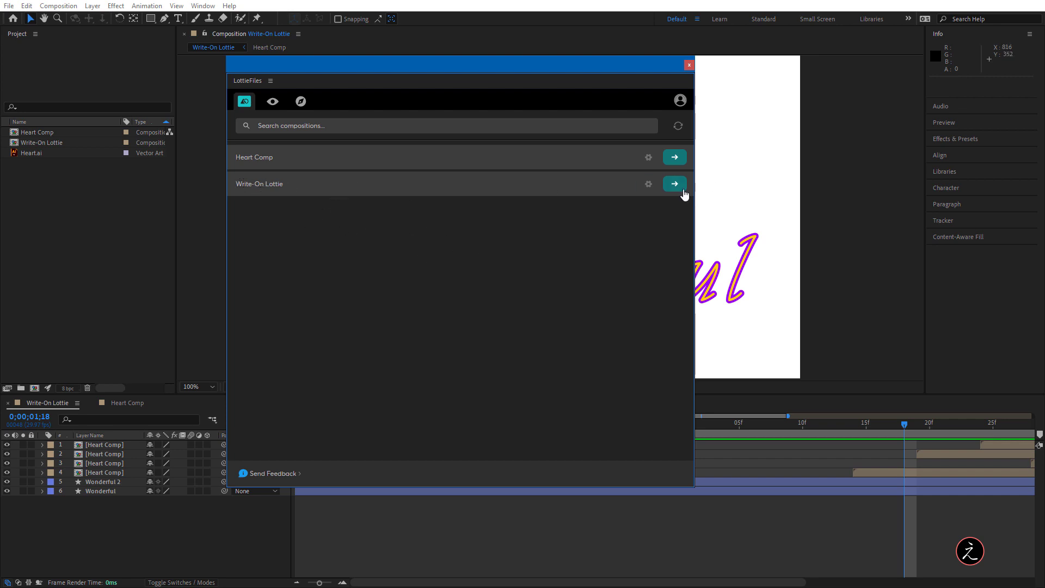
click(676, 187)
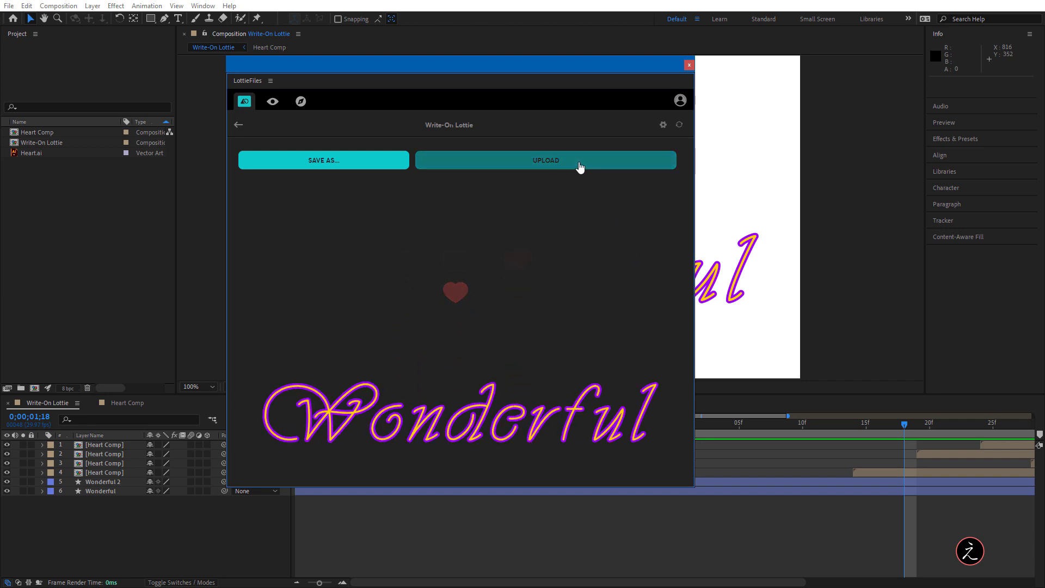
click(579, 166)
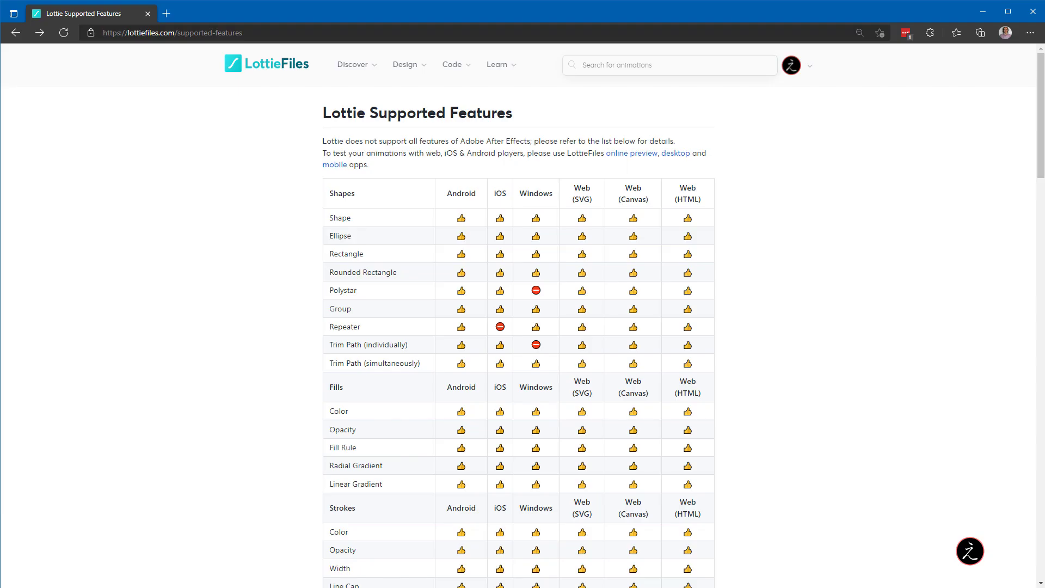
Switch to the LottieFiles website in the browser and open the account's private animations
click(809, 71)
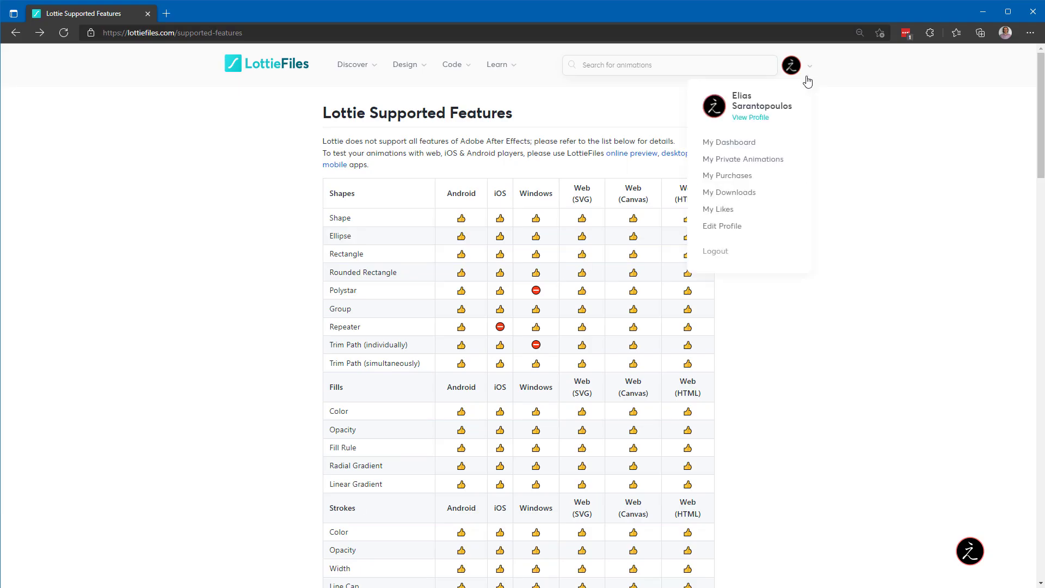
click(785, 162)
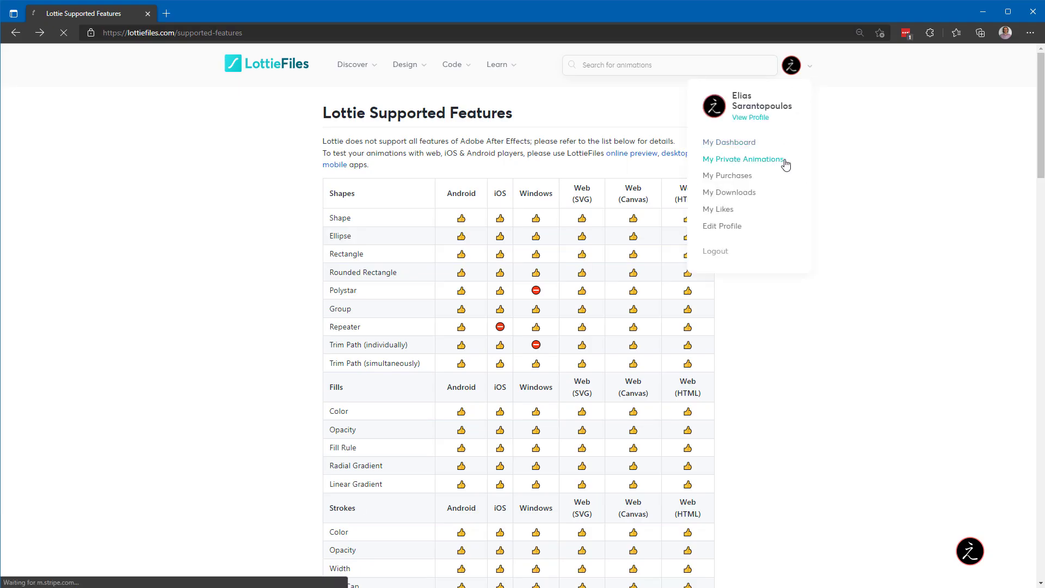